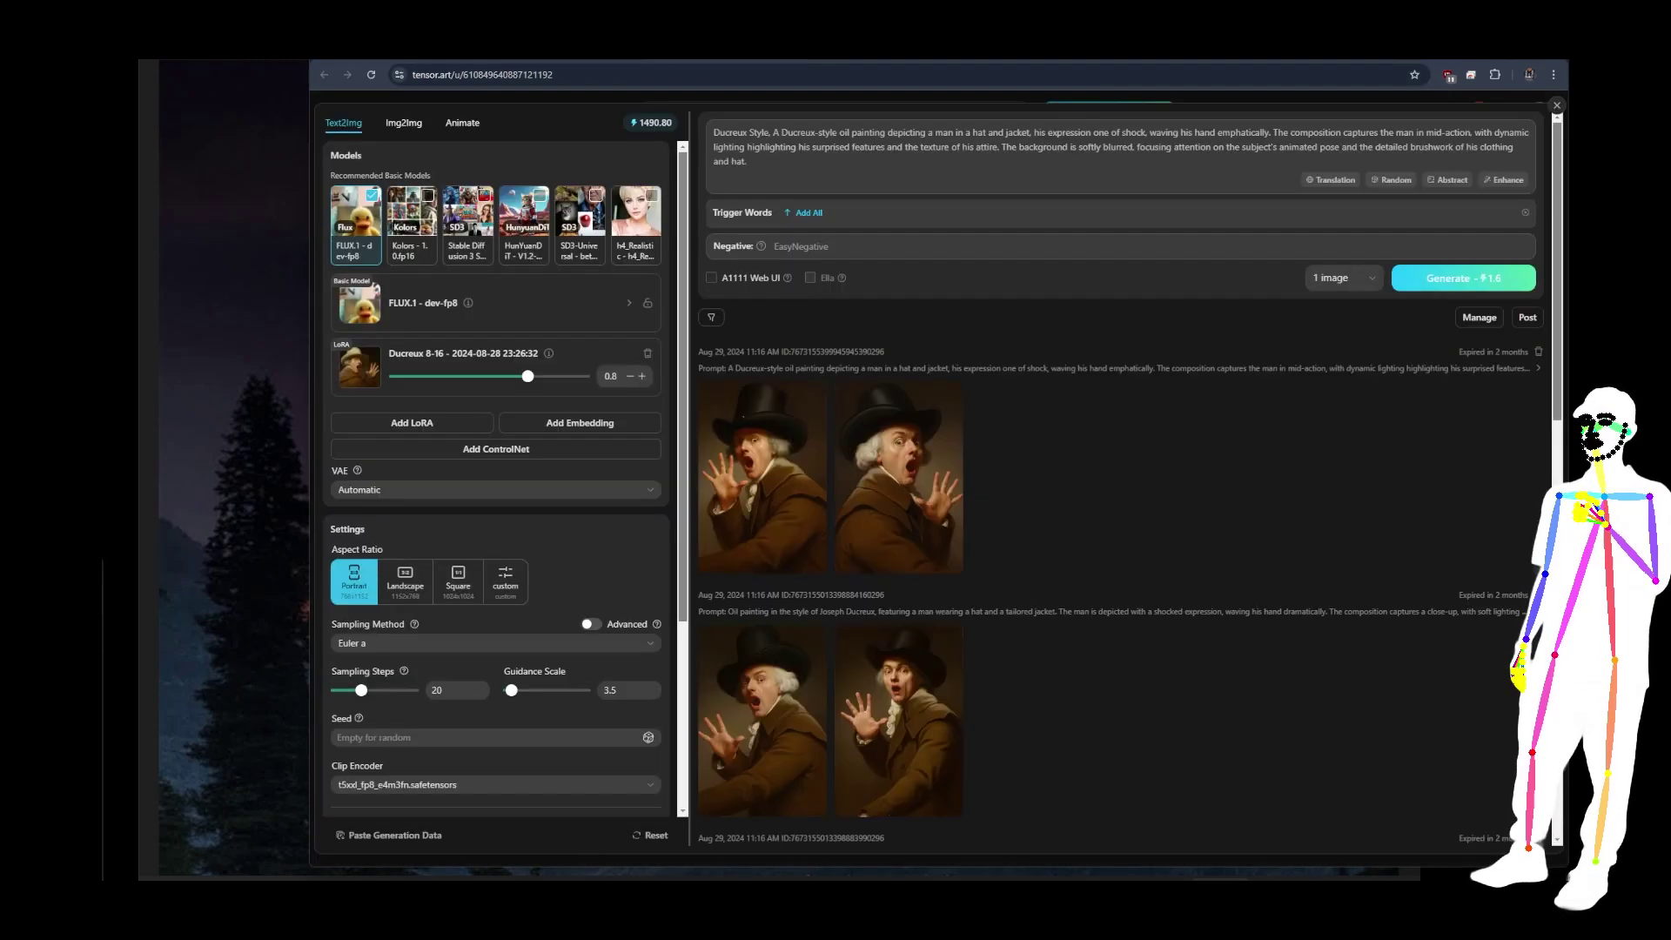
# Review the sample images of all ten epochs in the completed Ducreux LoRA training.
pyautogui.hotkey('alt', 'Left')
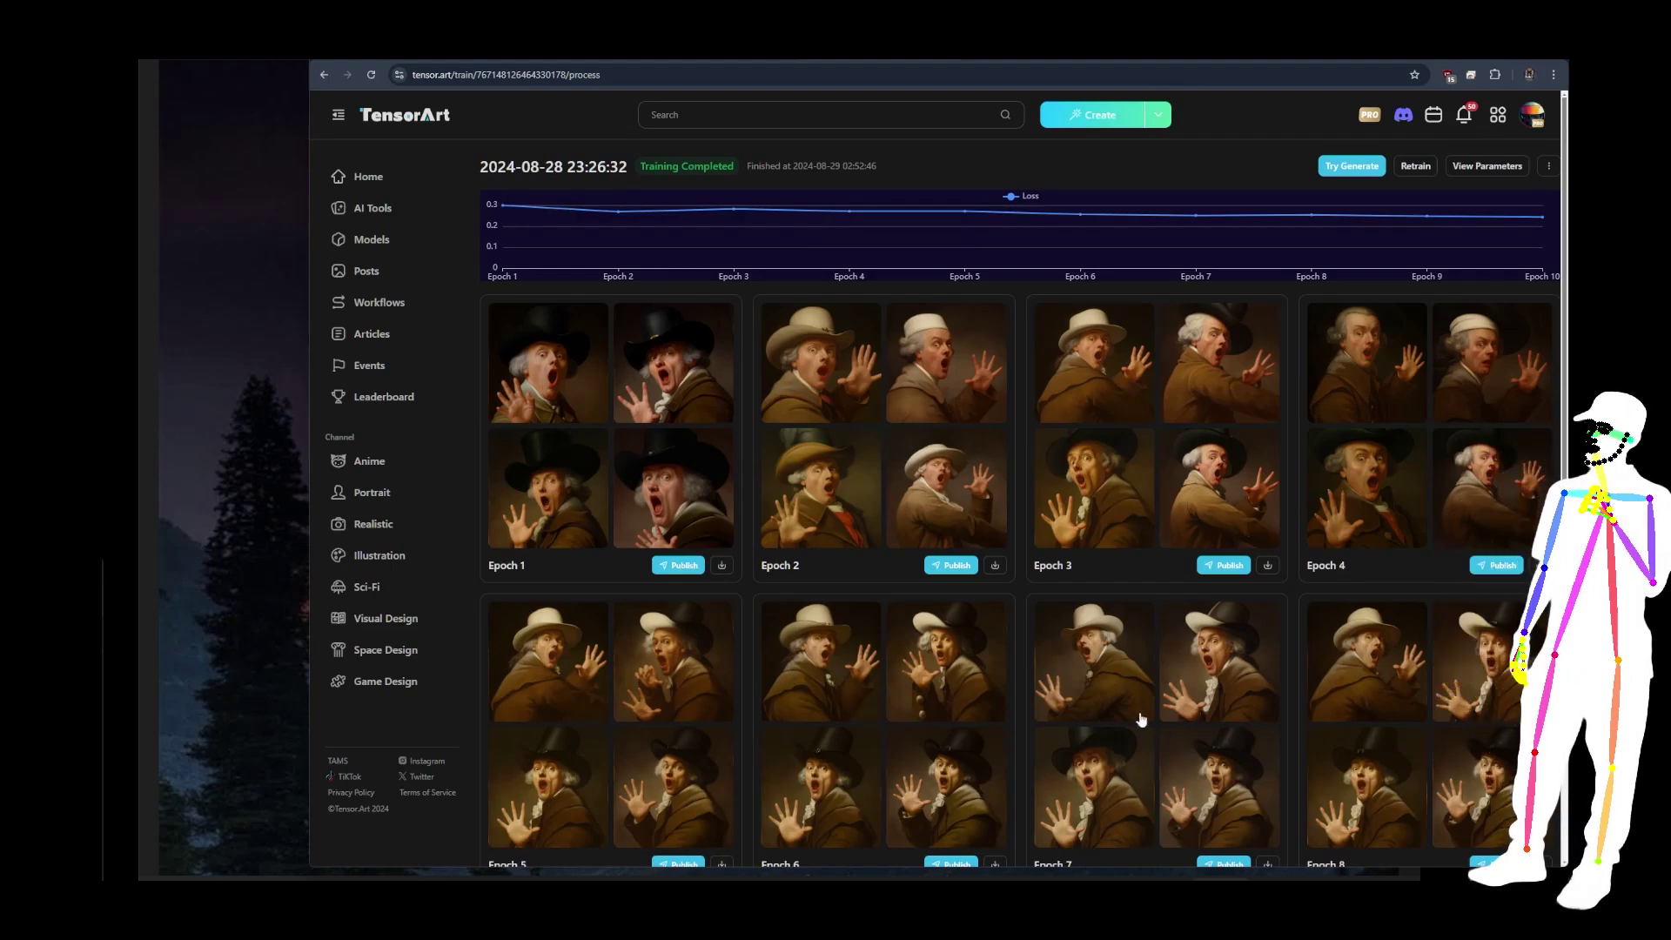
pyautogui.scroll(-3, 1428, 446)
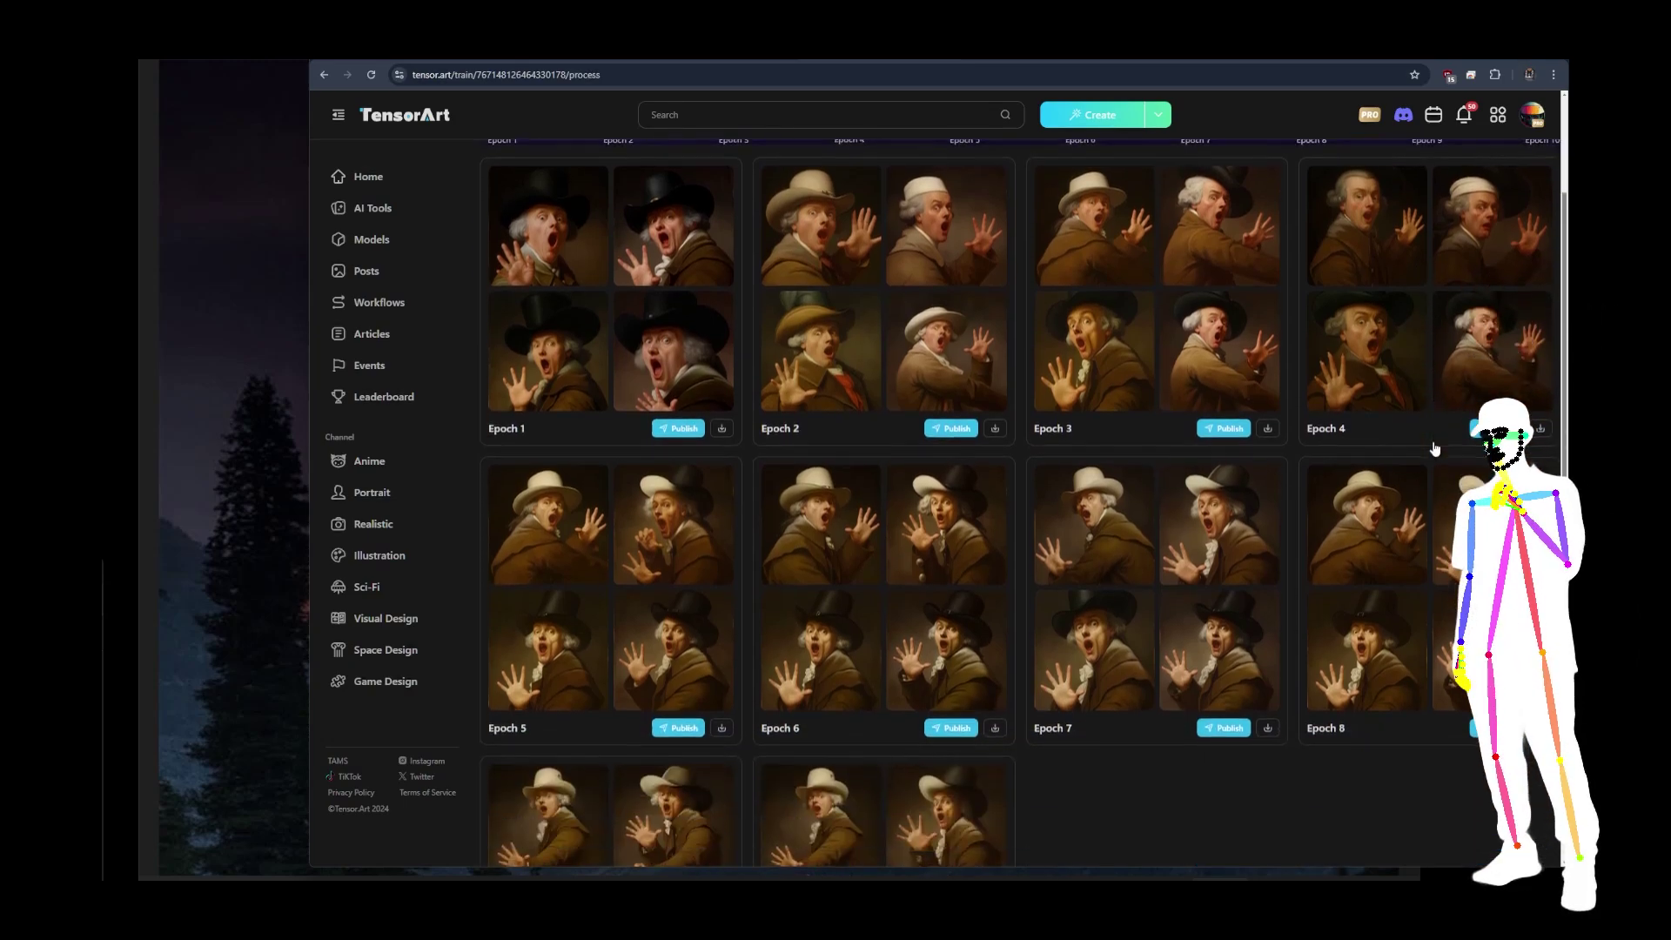
pyautogui.scroll(2, 1044, 342)
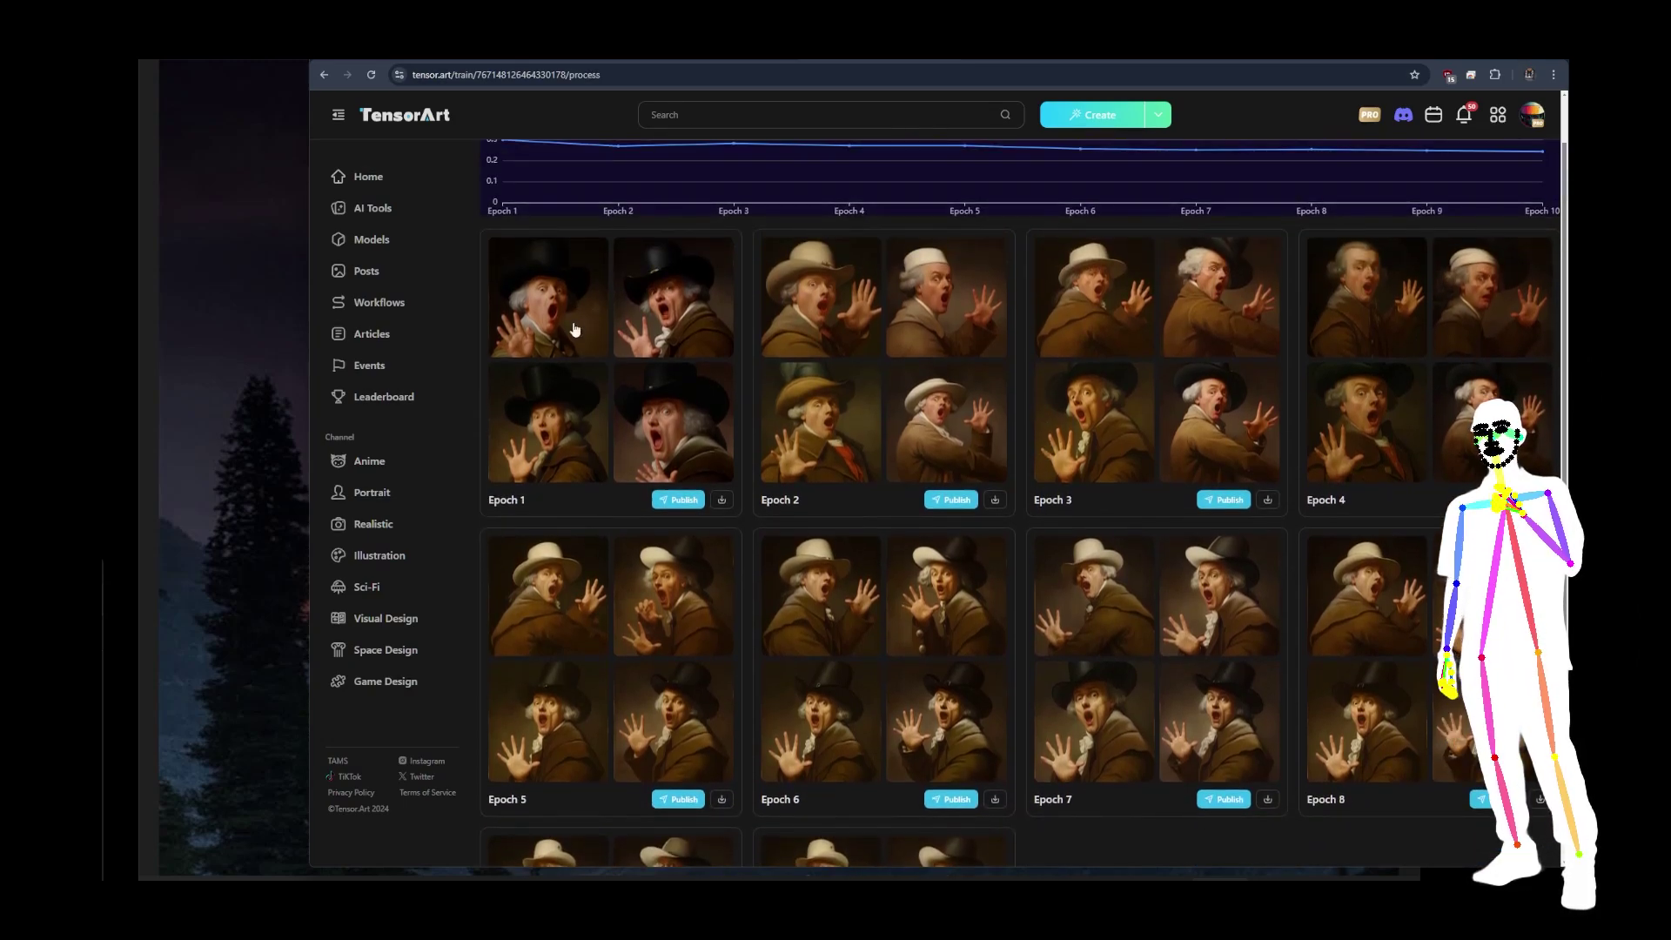
pyautogui.scroll(-3, 870, 487)
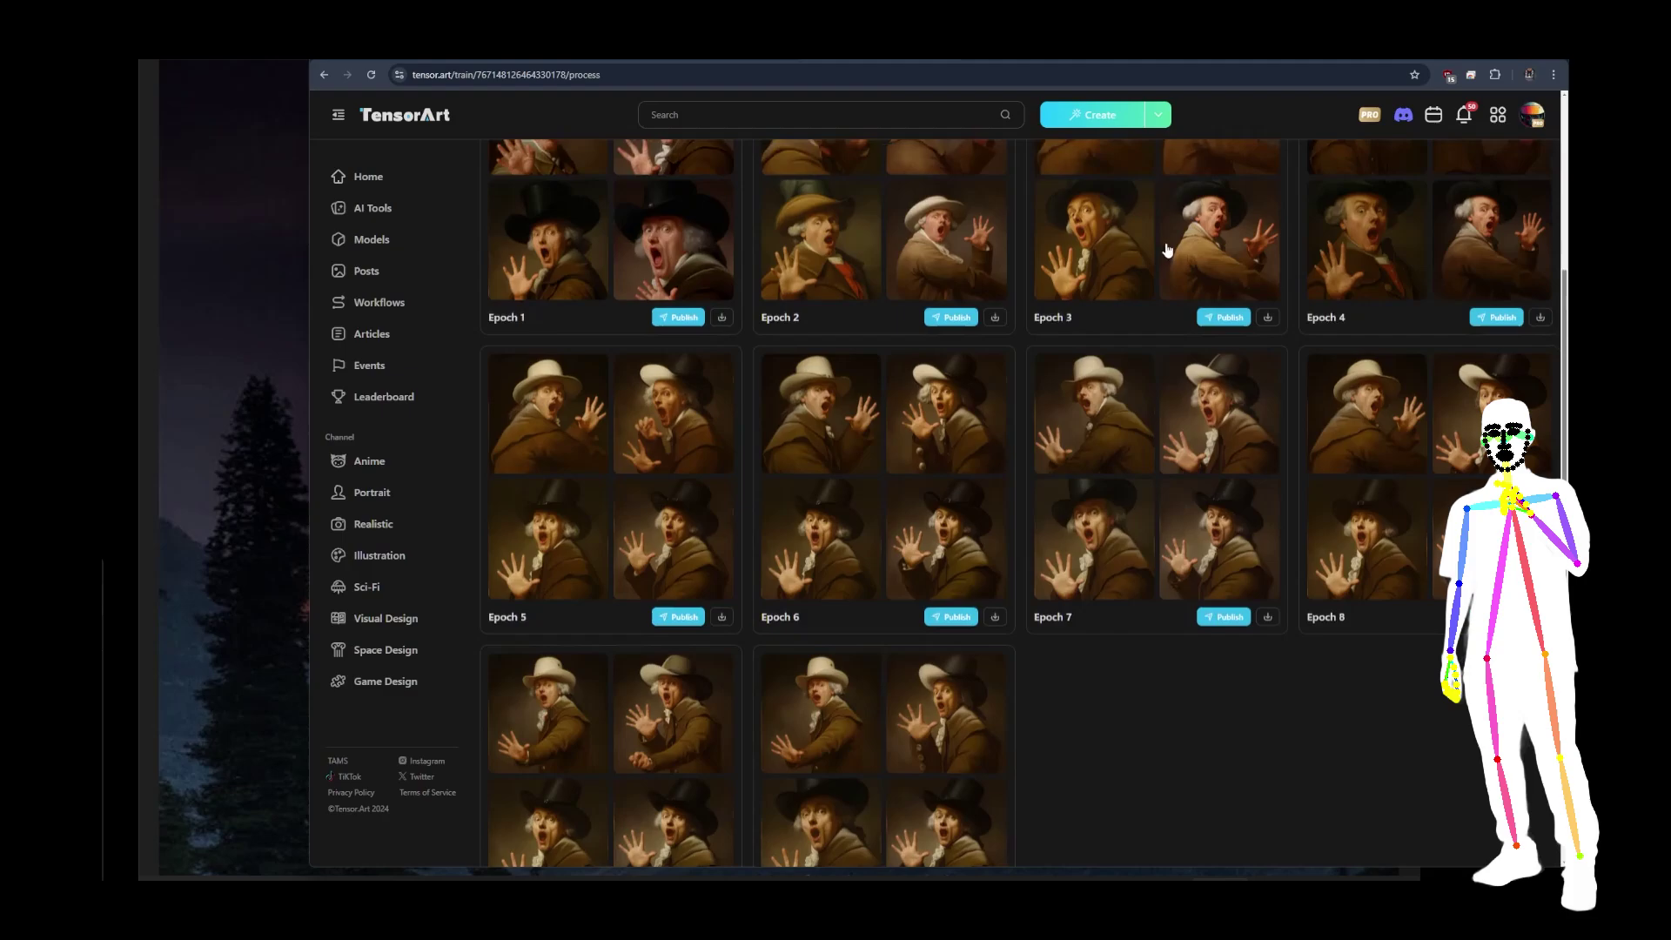
pyautogui.scroll(-1, 948, 544)
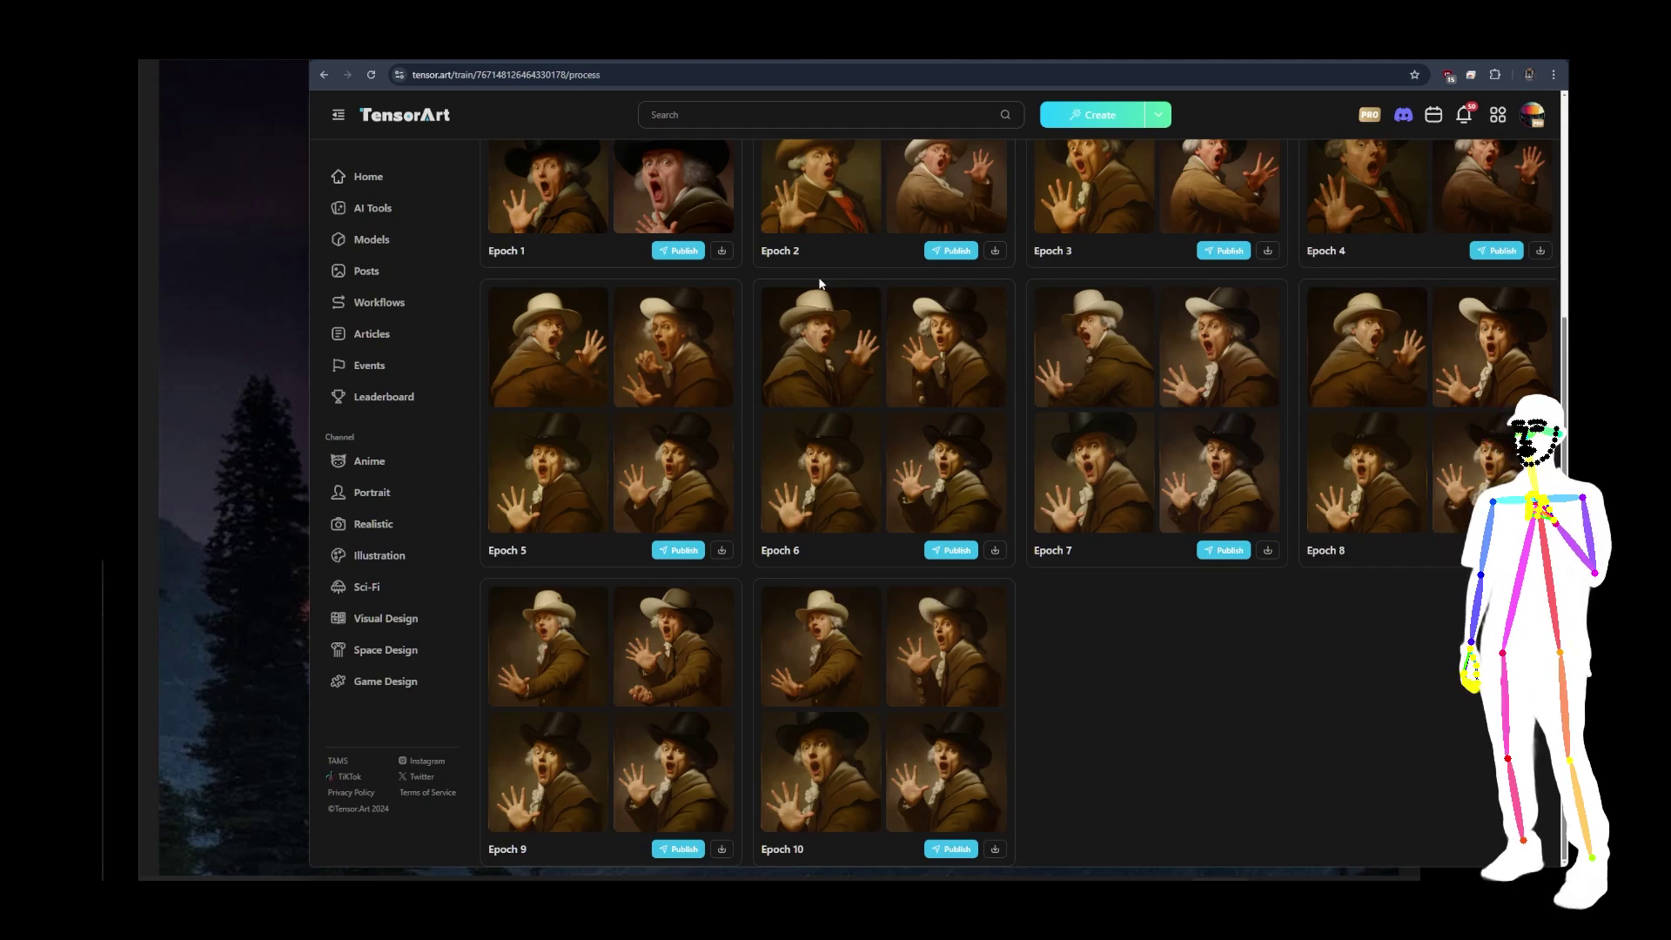
# Open the completed Assassinkahb-8-16 training and compare the sample images across its epochs.
pyautogui.hotkey('alt', 'Left')
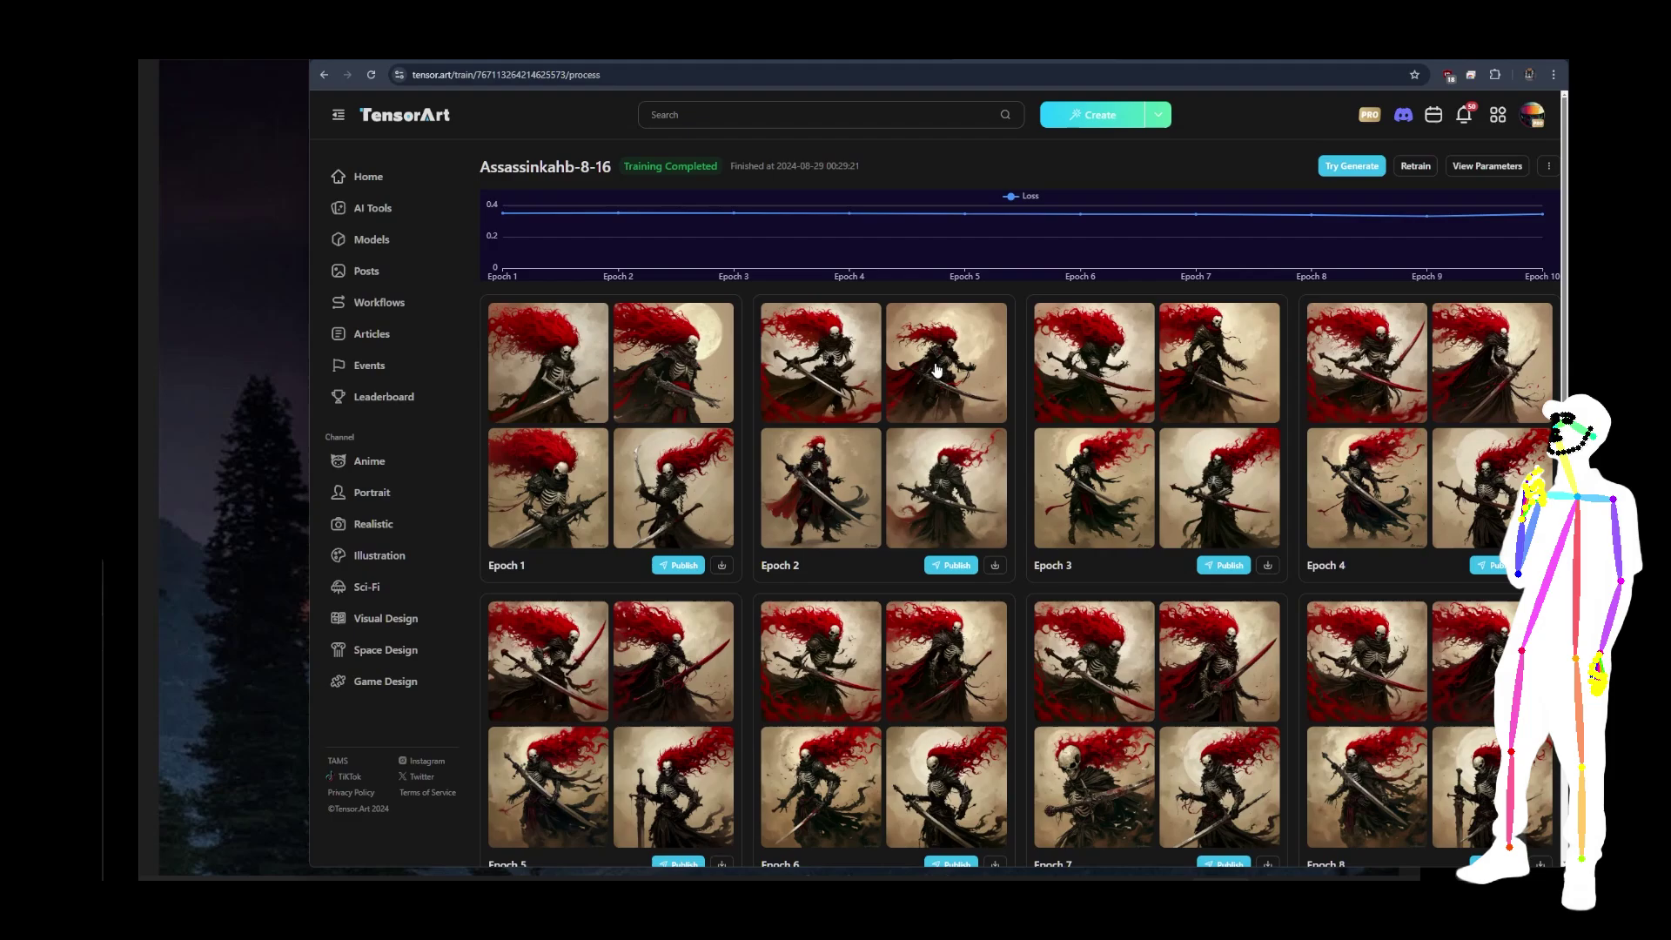
pyautogui.scroll(-3, 936, 370)
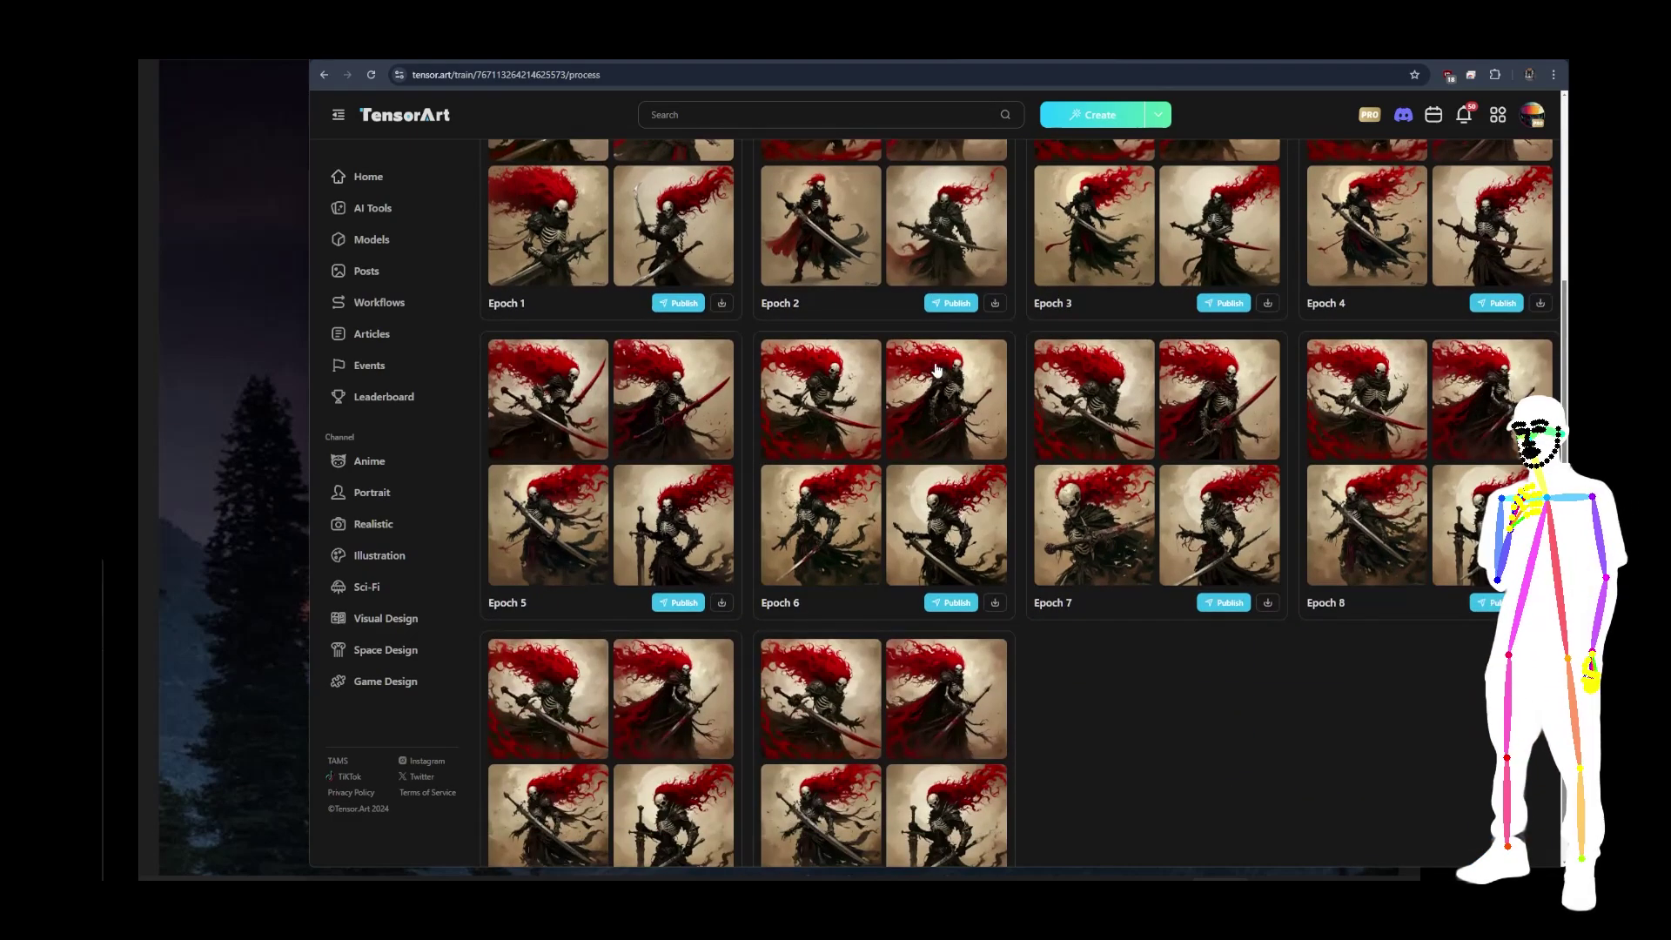
pyautogui.scroll(-1, 937, 371)
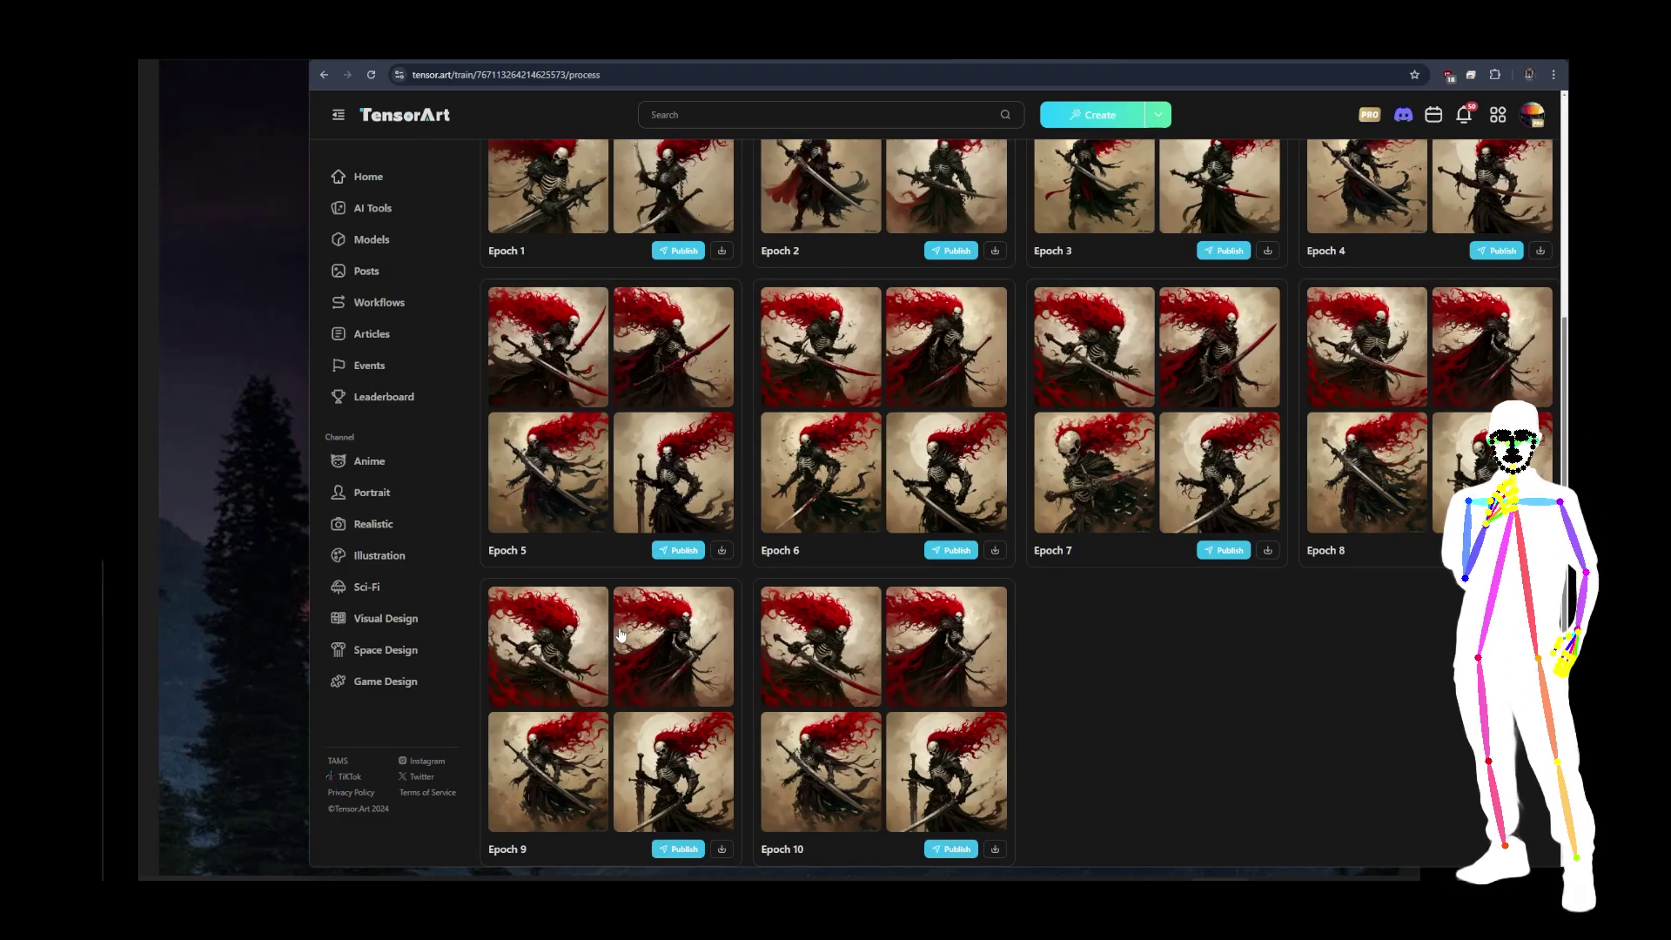
pyautogui.scroll(3, 809, 609)
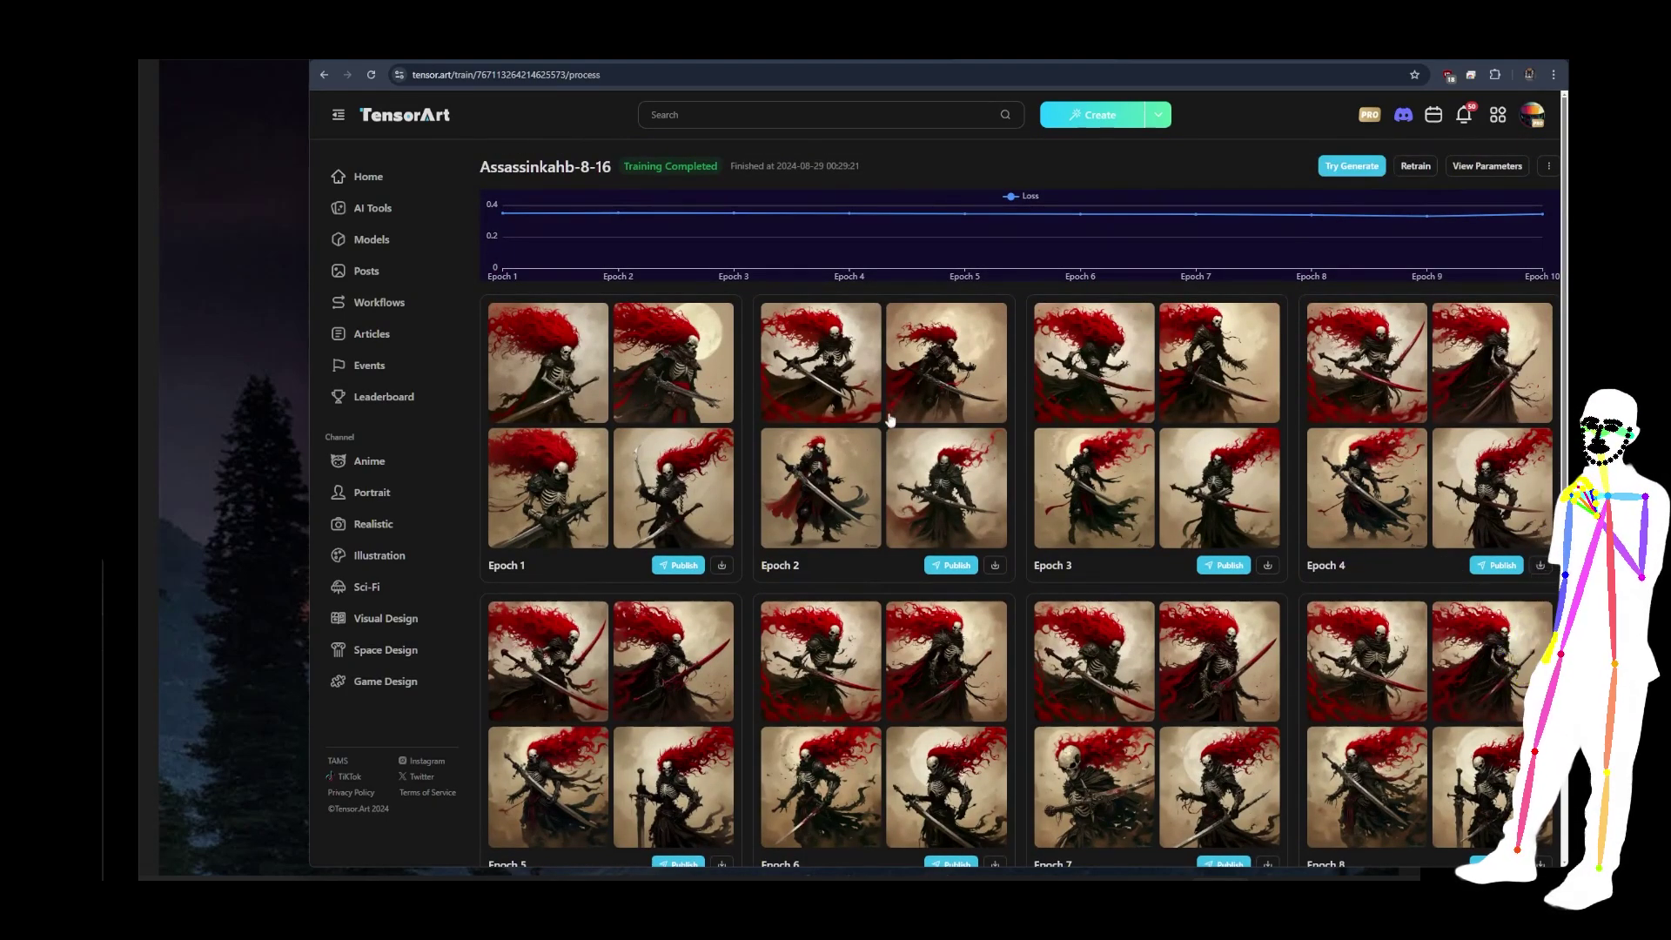
# Bring up the empty LoRA training setup, check the published models on the profile page and return to the setup.
pyautogui.click(724, 59)
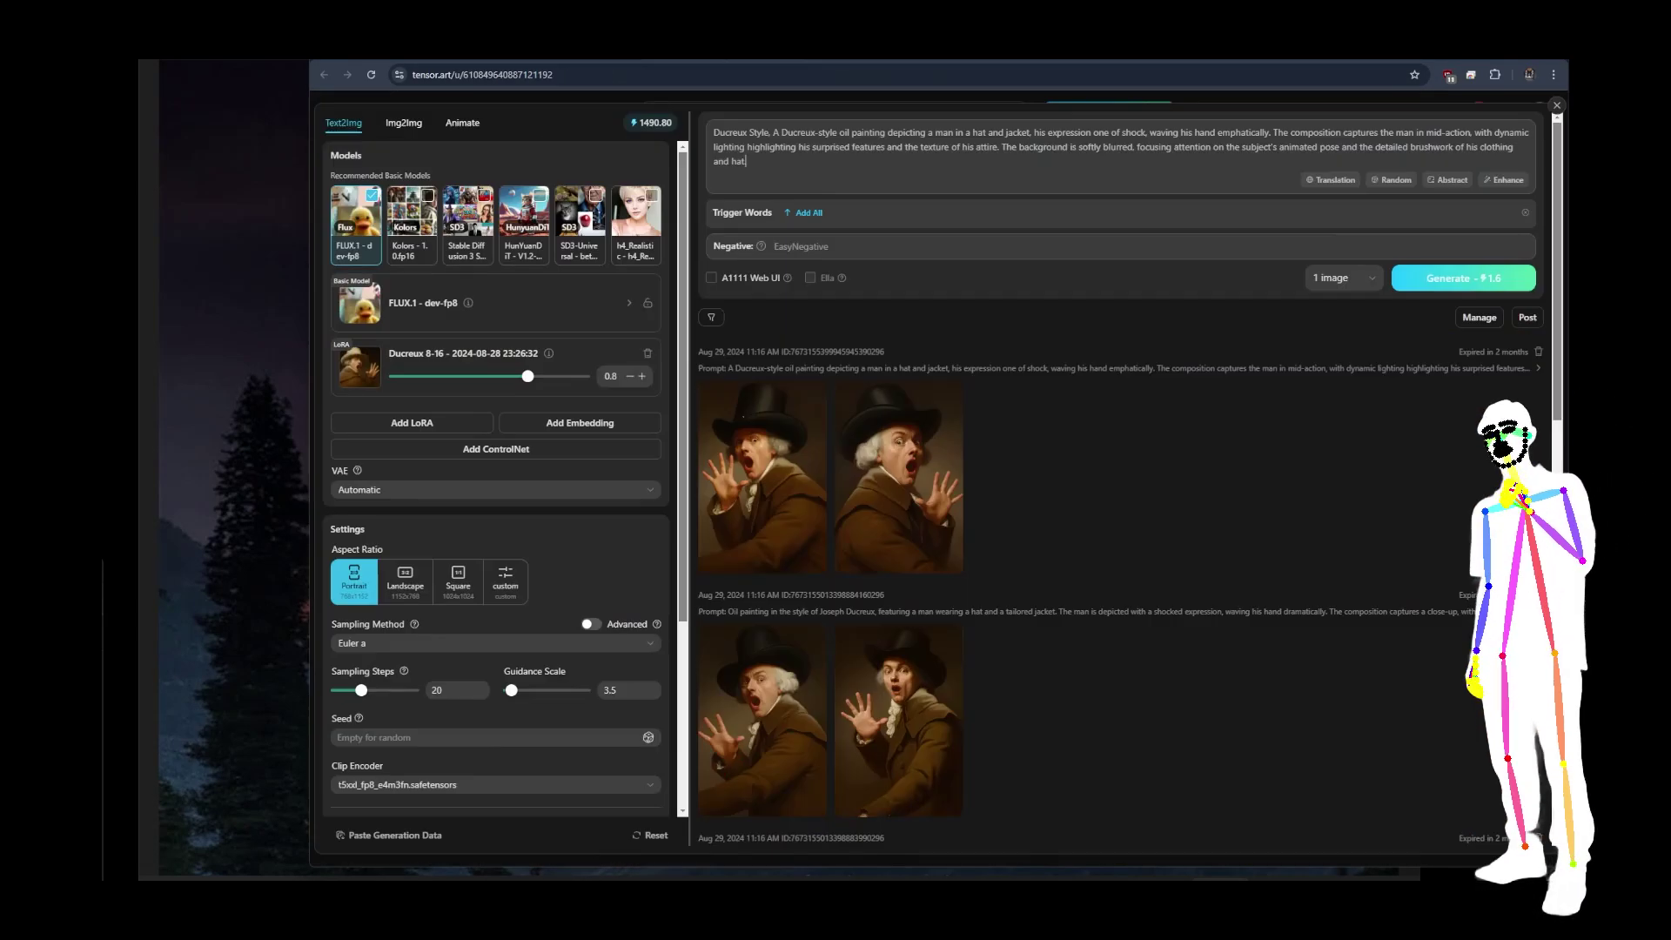
pyautogui.click(1155, 62)
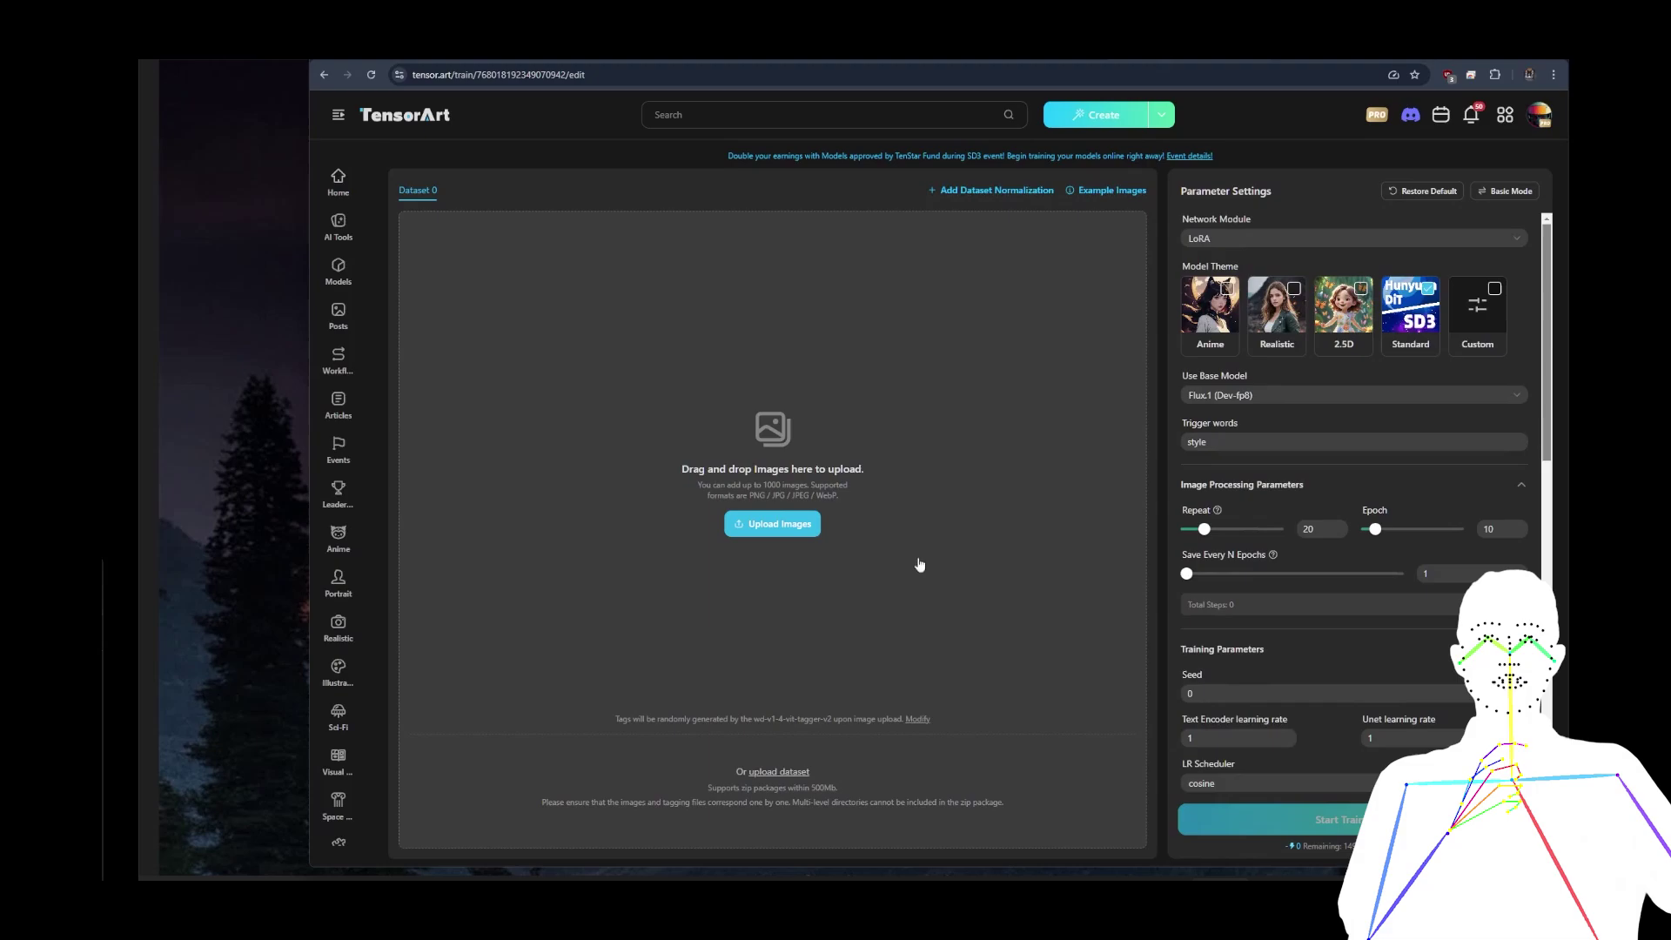
pyautogui.click(1540, 121)
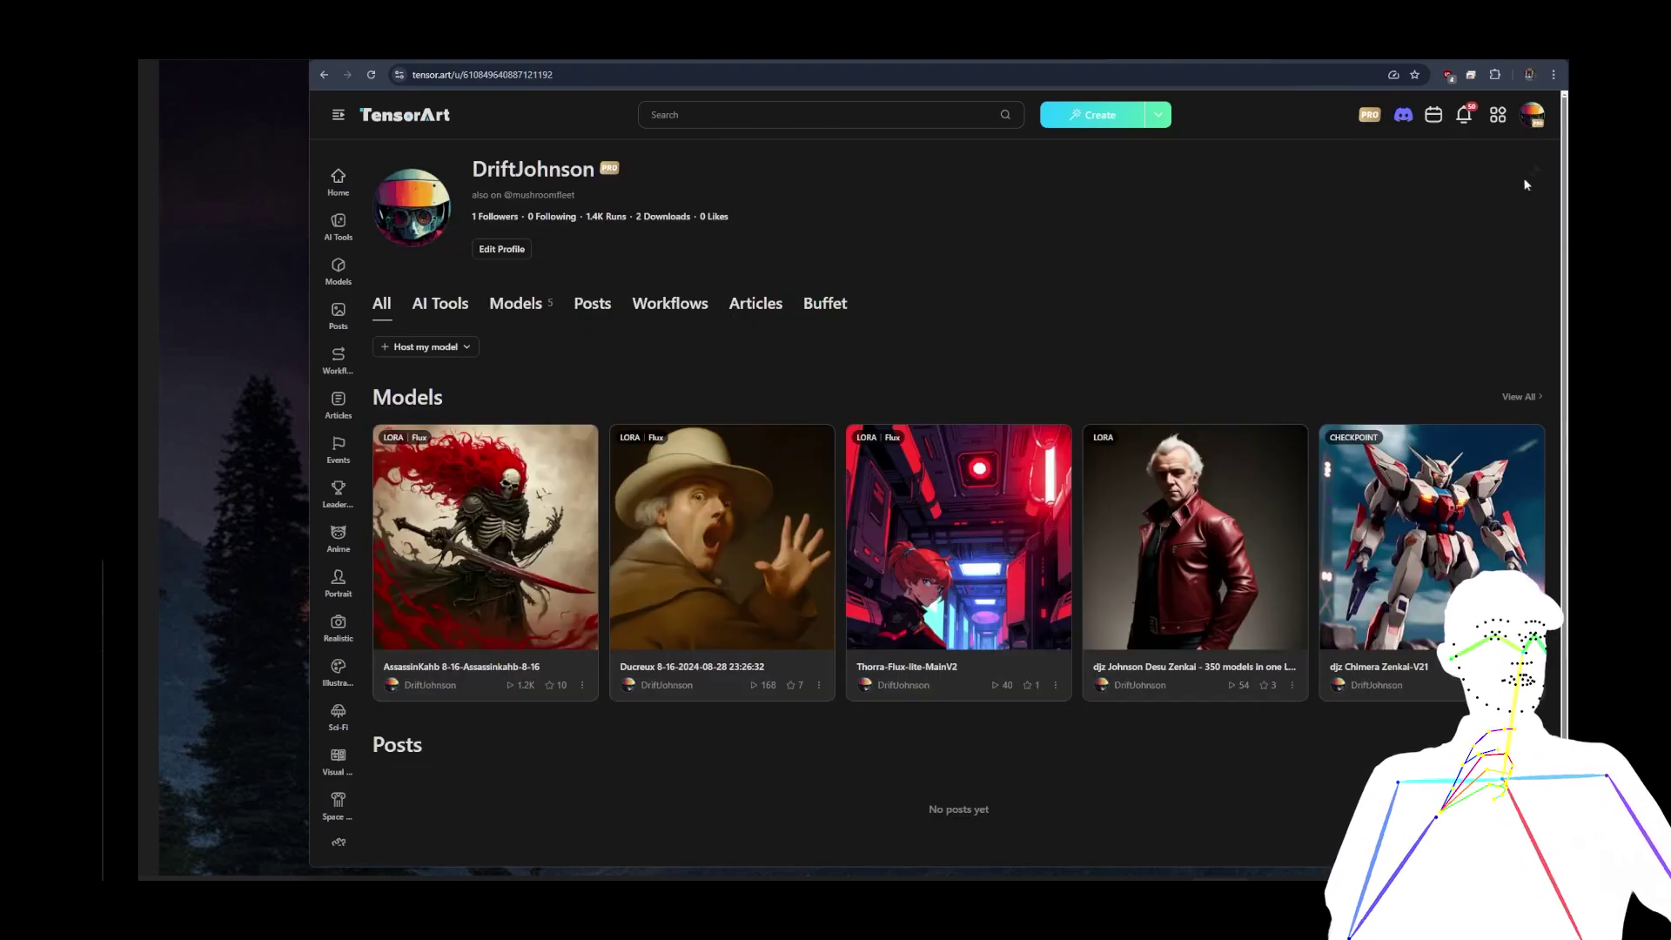
pyautogui.click(325, 75)
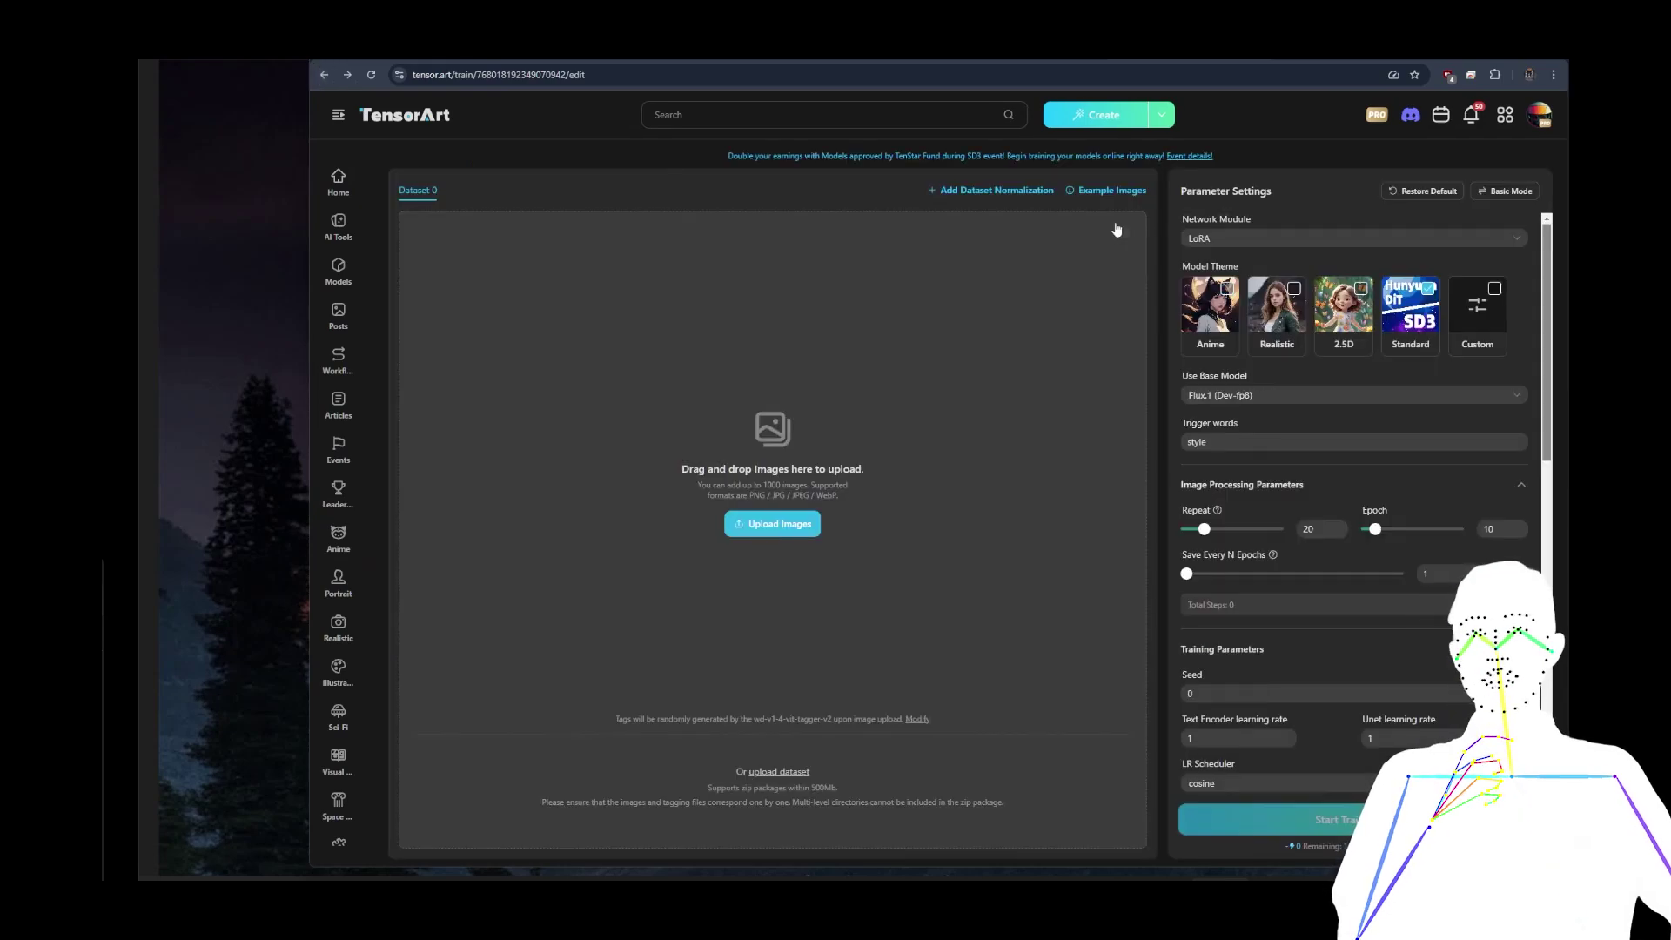
pyautogui.moveTo(1537, 120)
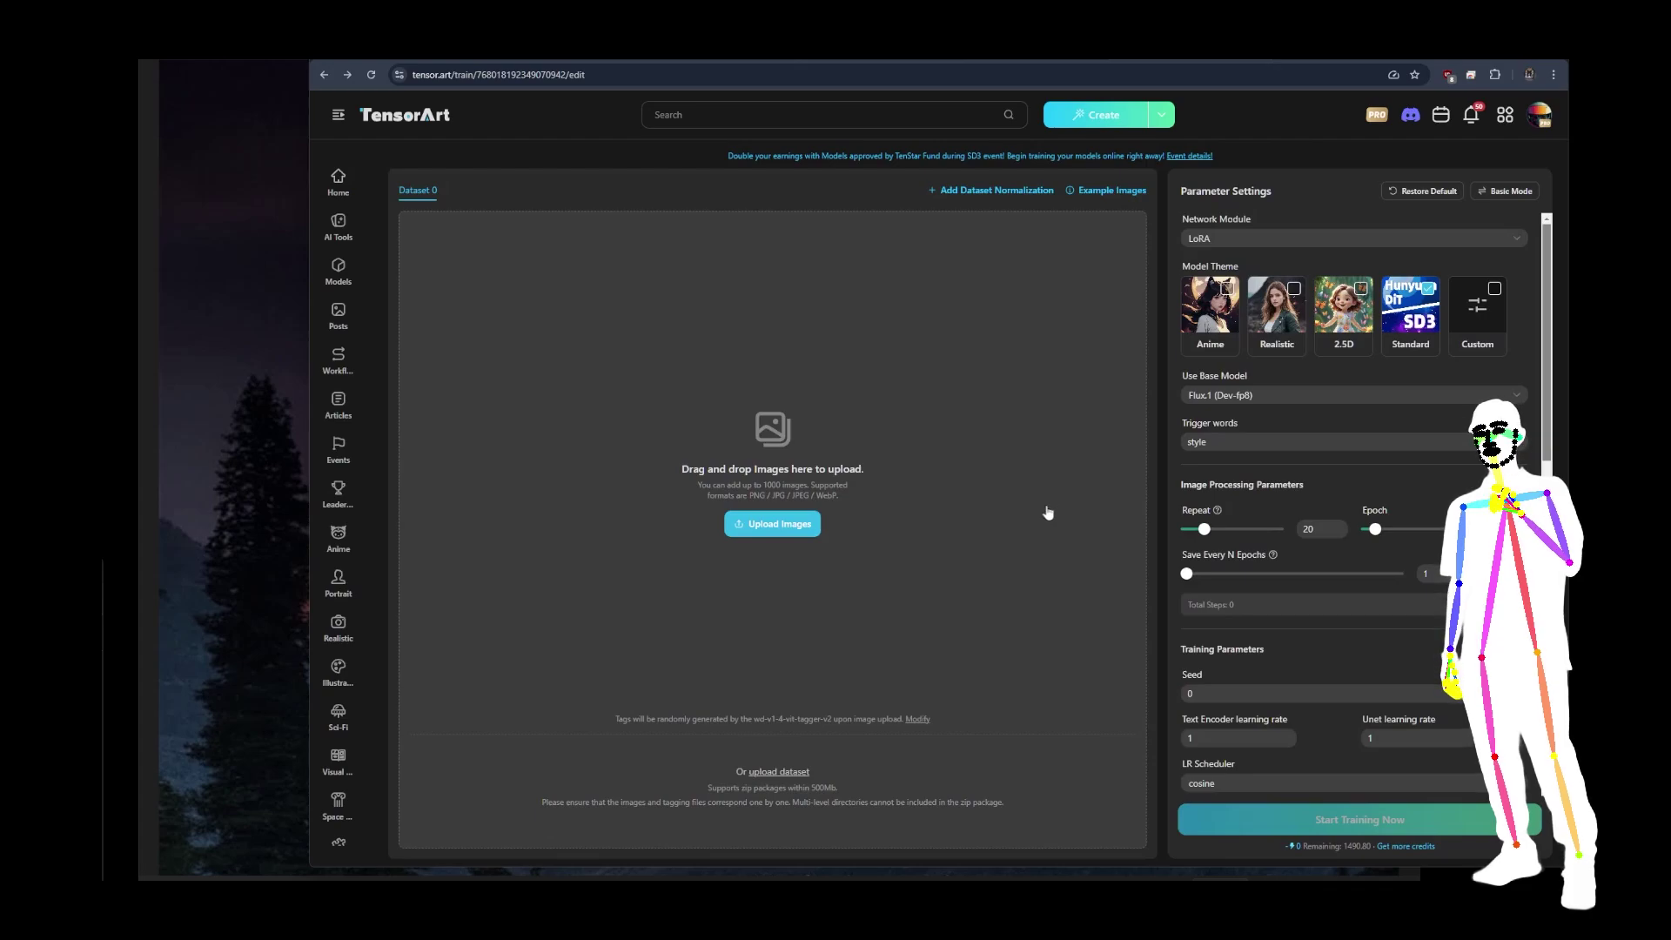
# Look through the base models offered for training under the Standard model theme.
pyautogui.click(1229, 399)
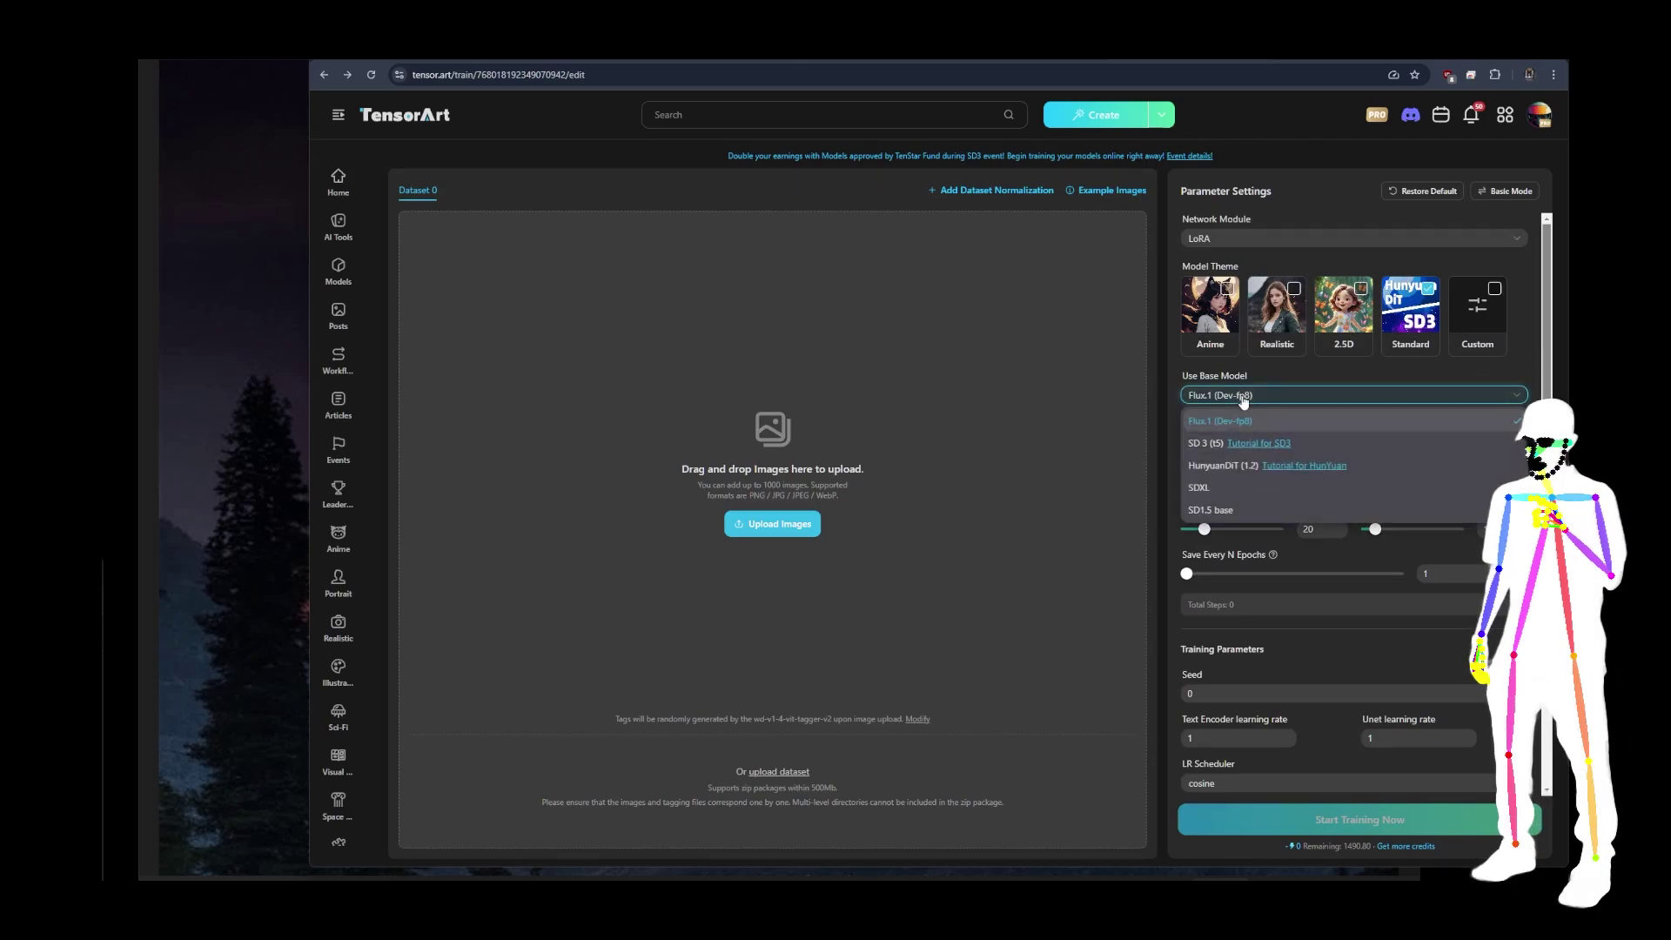
pyautogui.click(1444, 364)
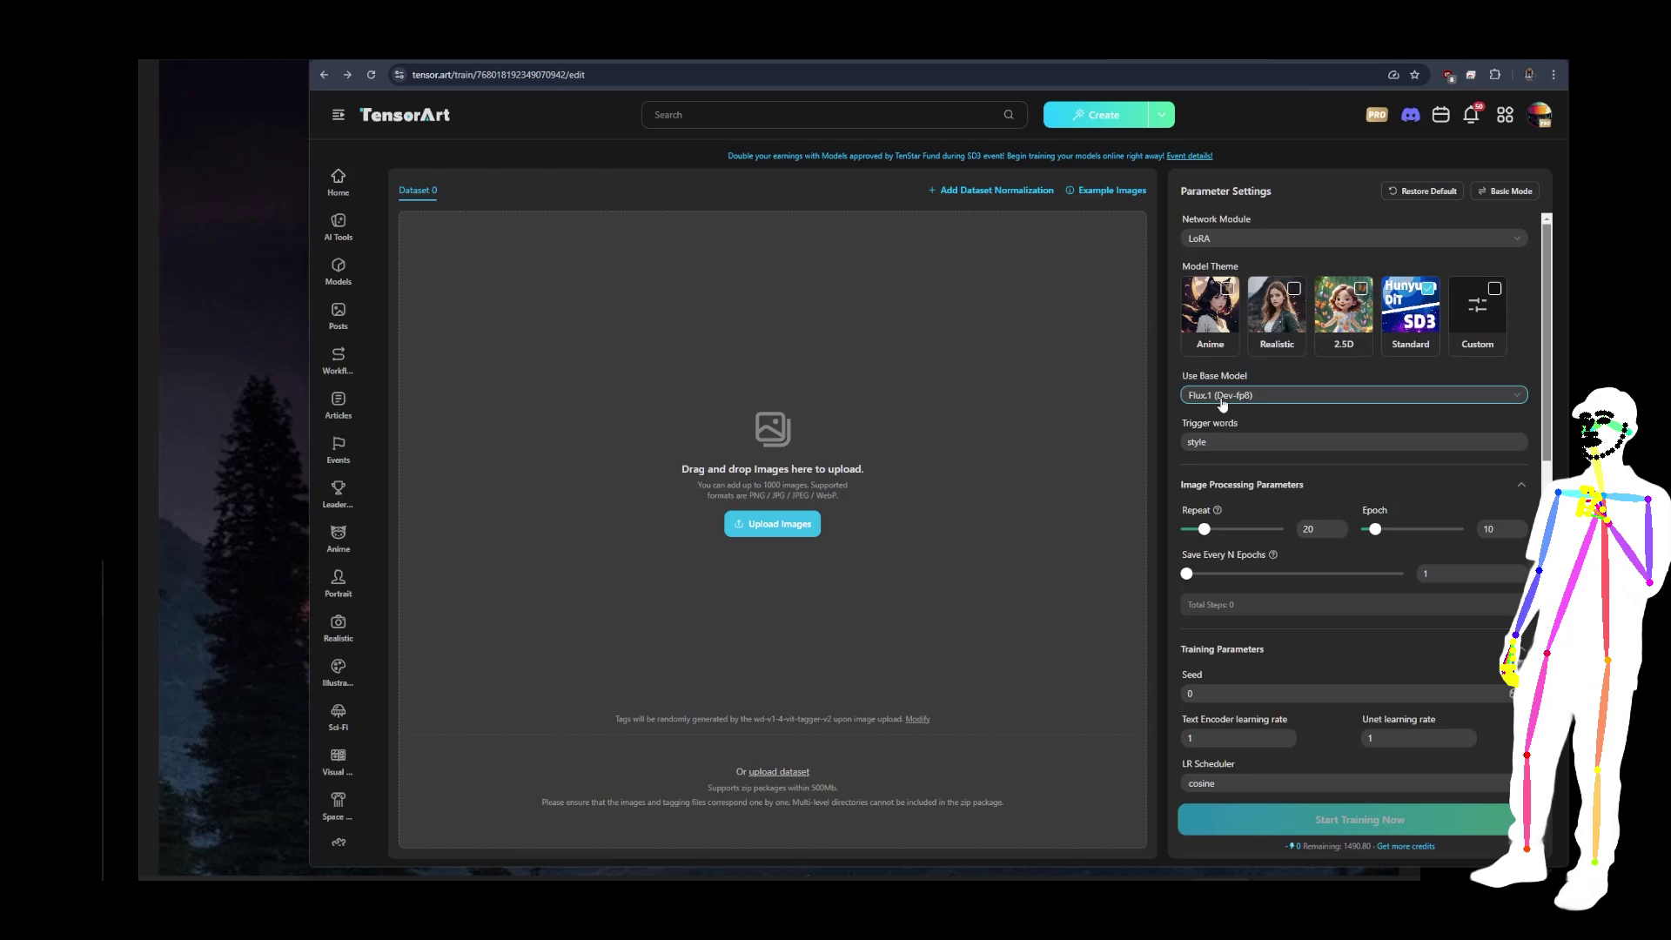
pyautogui.click(1267, 399)
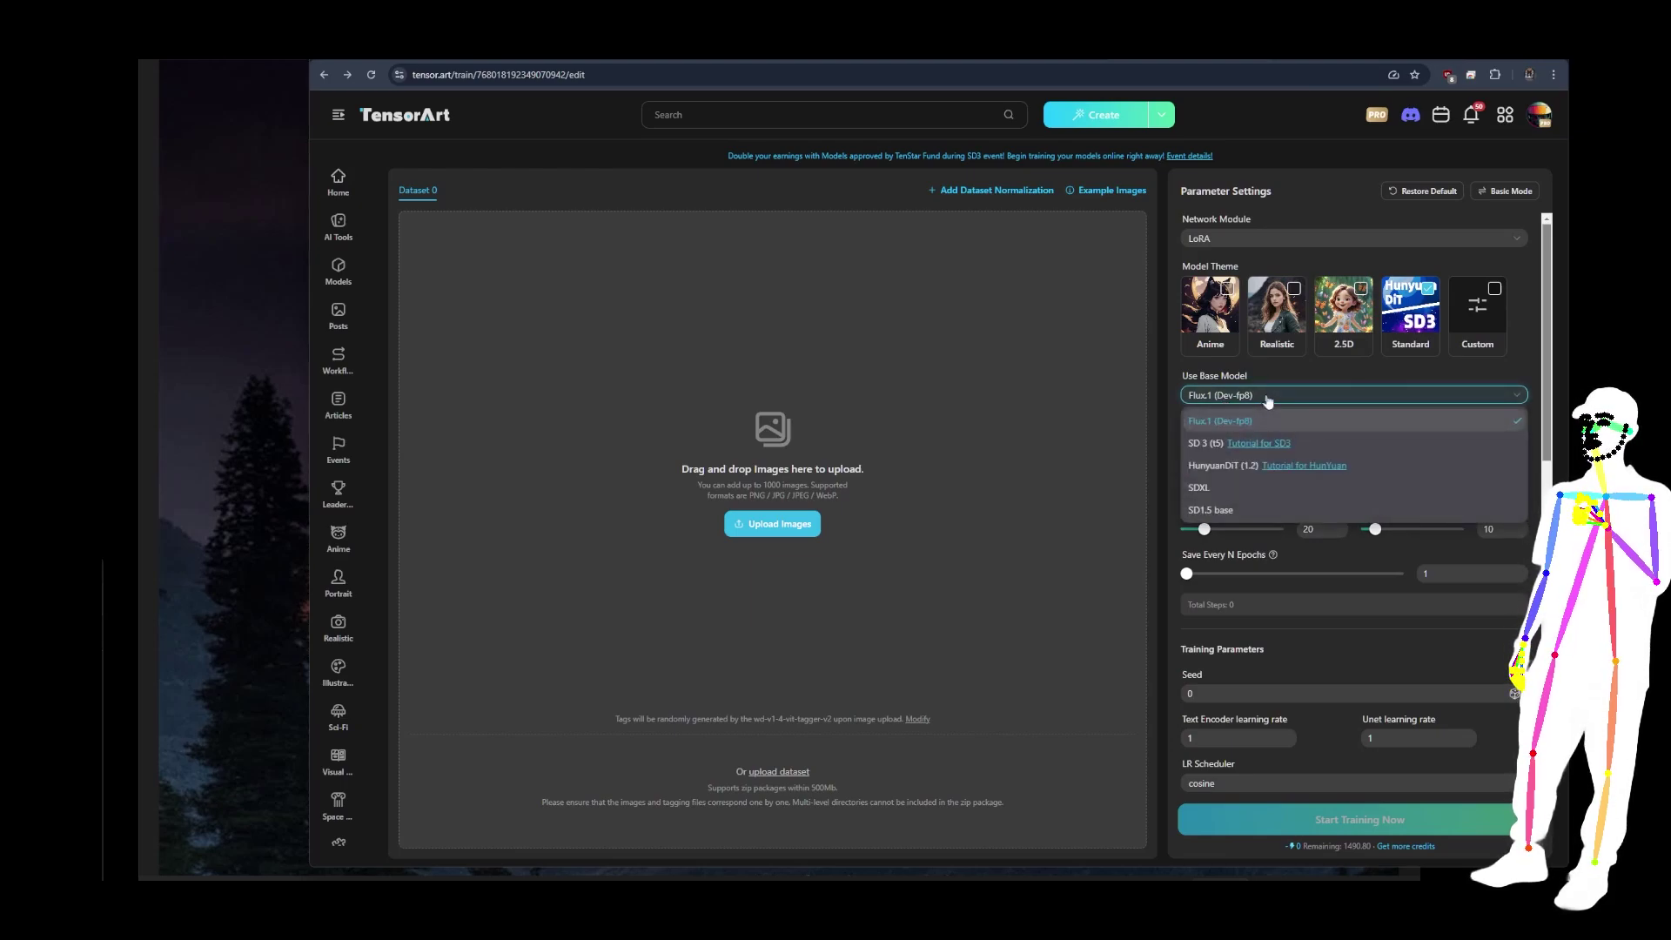
# Set the model theme to Custom and choose FLUX.1 dev-fp8 from the model library as the base model.
pyautogui.click(1458, 322)
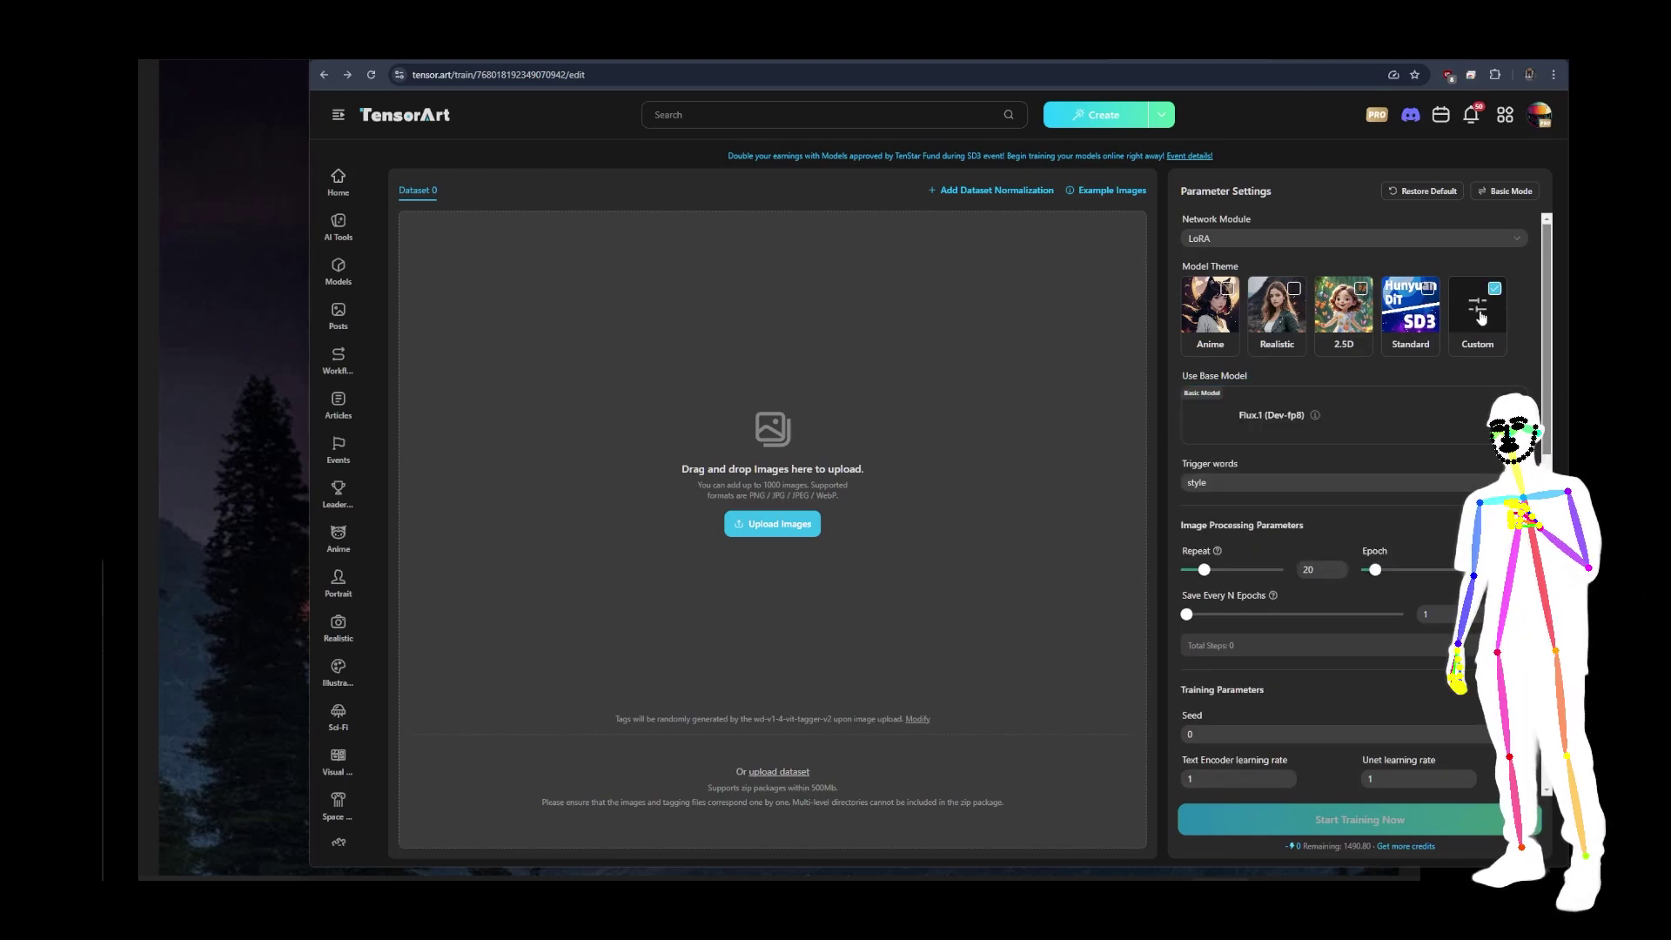
pyautogui.click(1368, 419)
pyautogui.click(624, 186)
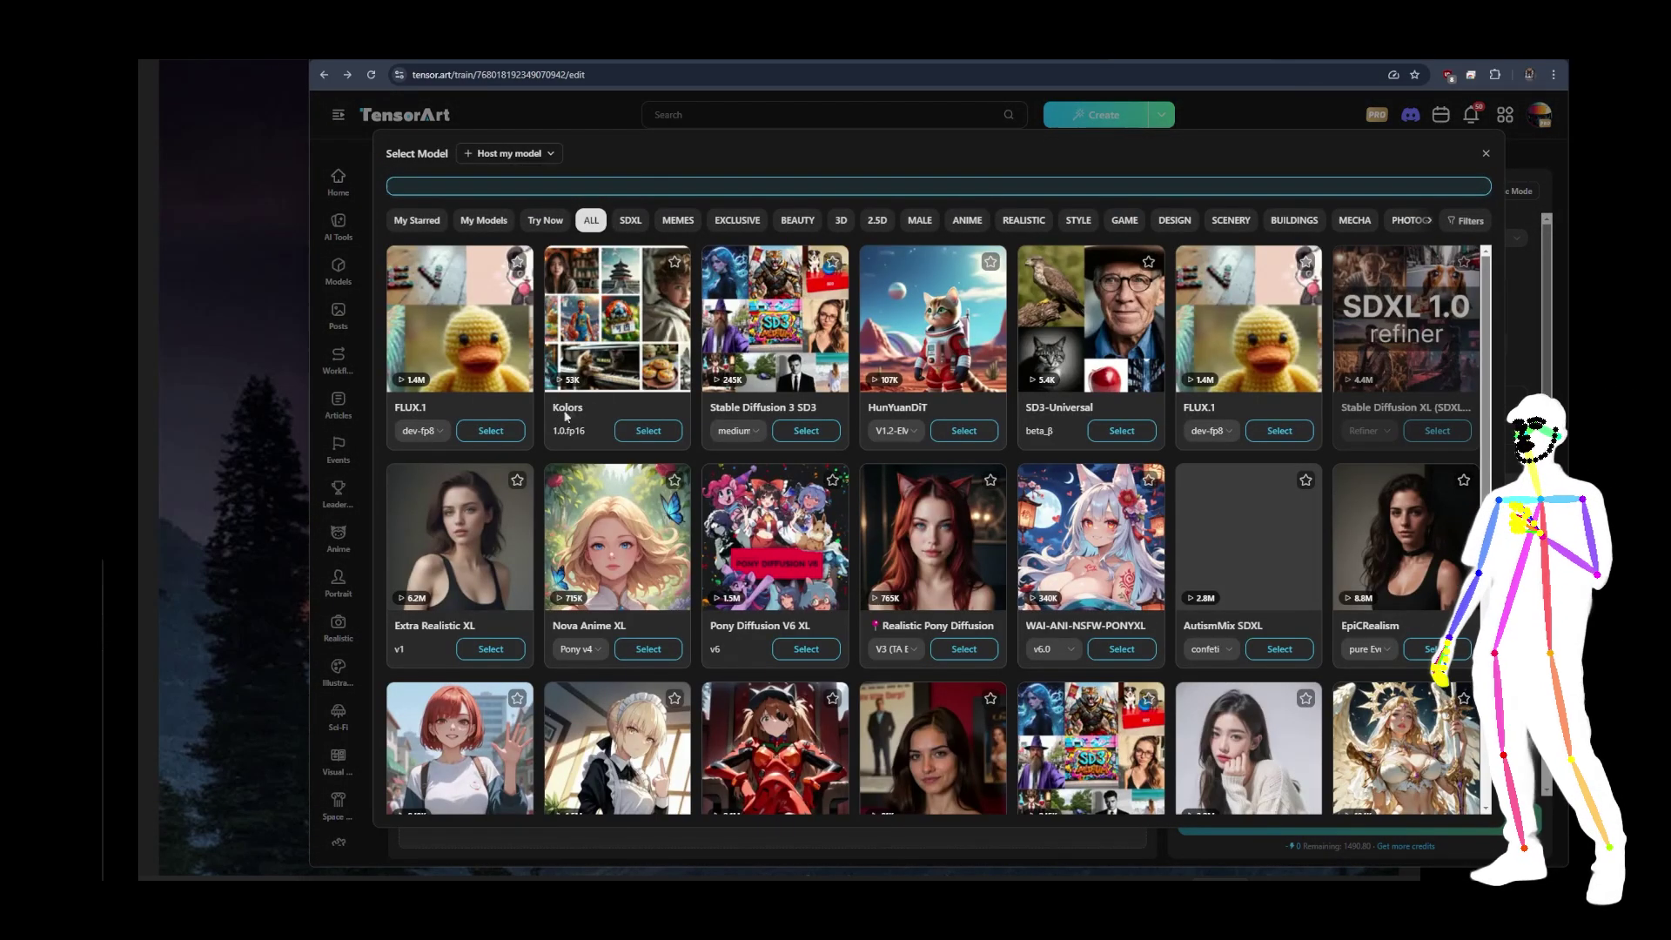
pyautogui.scroll(-5, 565, 416)
pyautogui.scroll(5, 1016, 496)
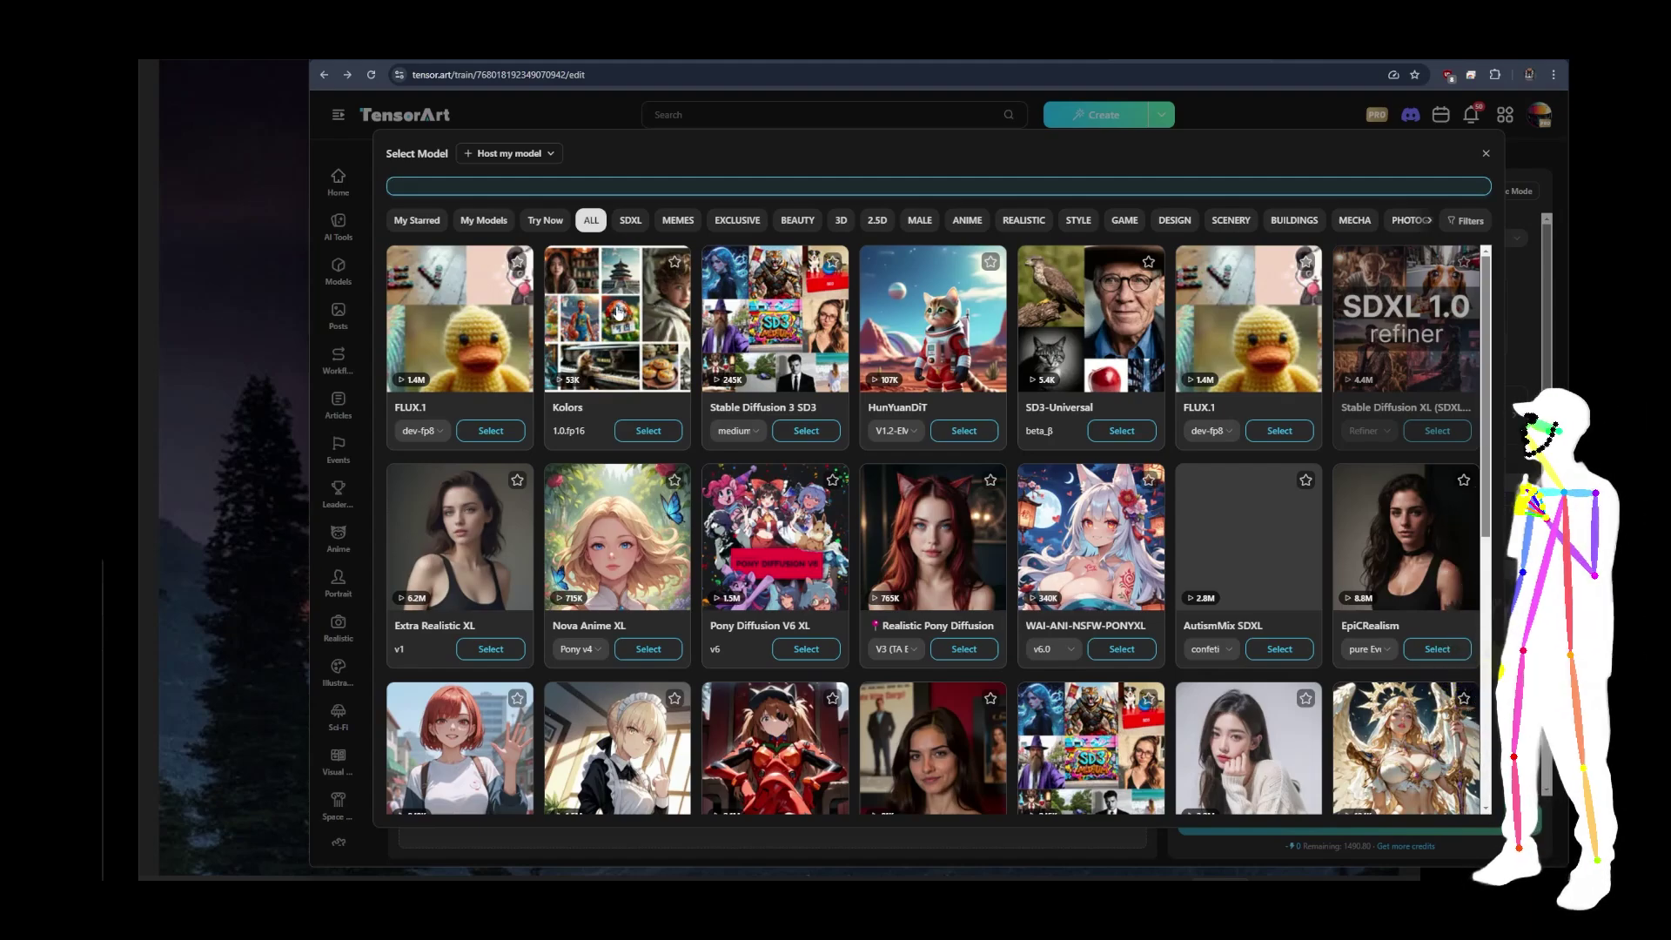
pyautogui.click(438, 311)
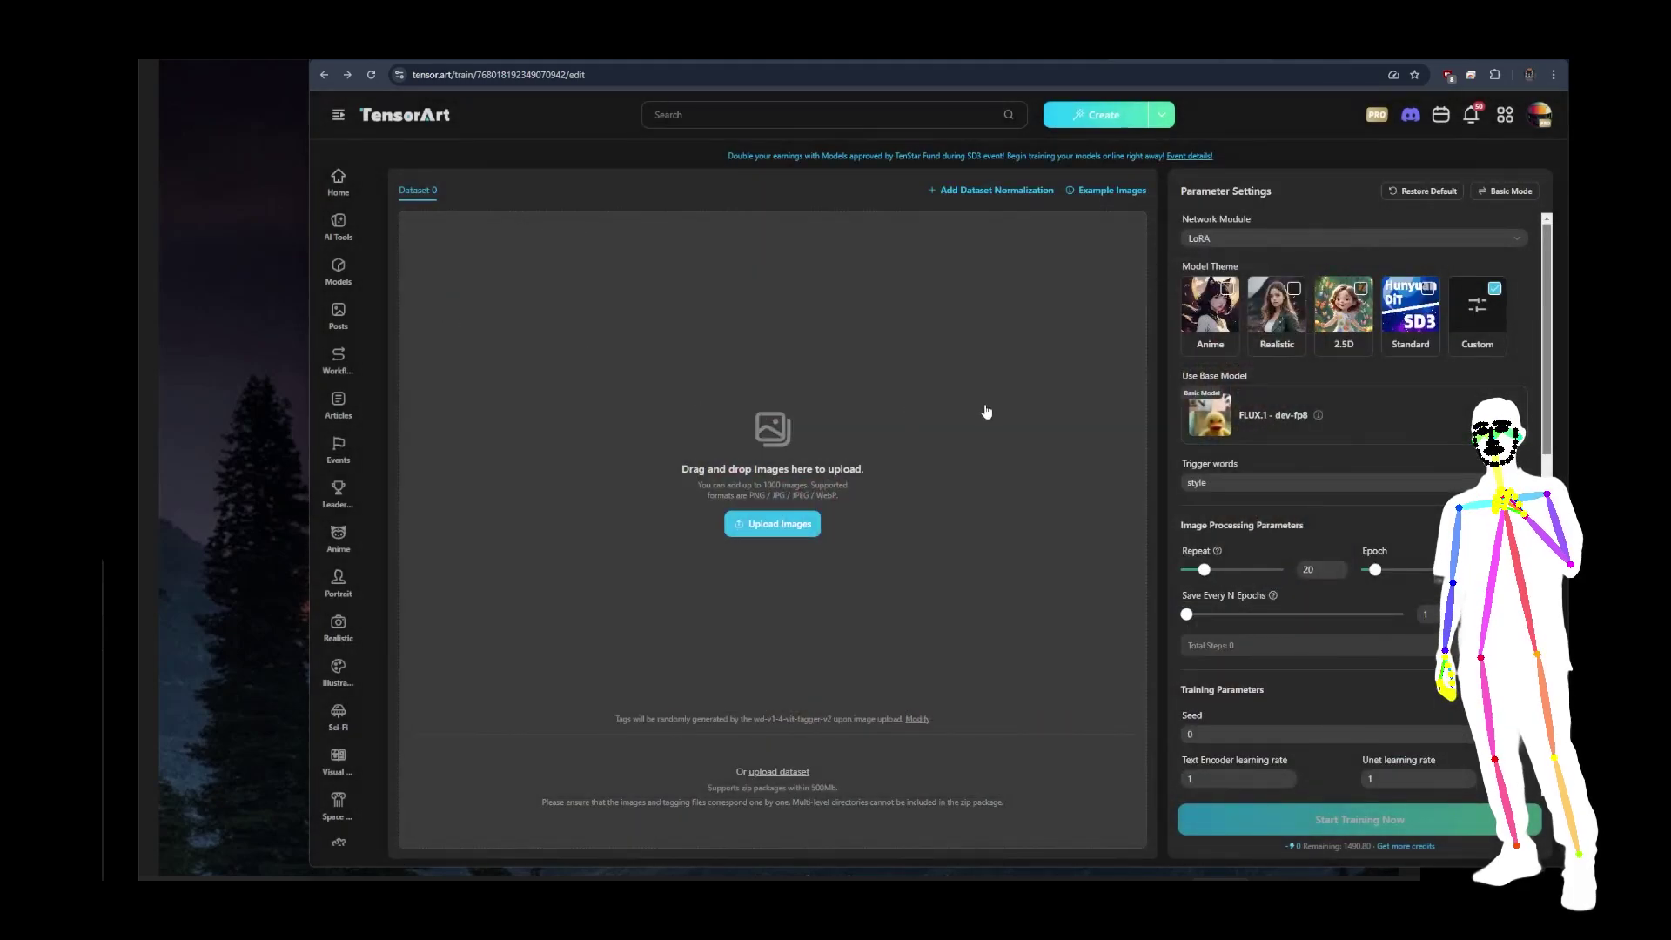
# Set the training's trigger words to "assassinkahb style".
pyautogui.click(1230, 485)
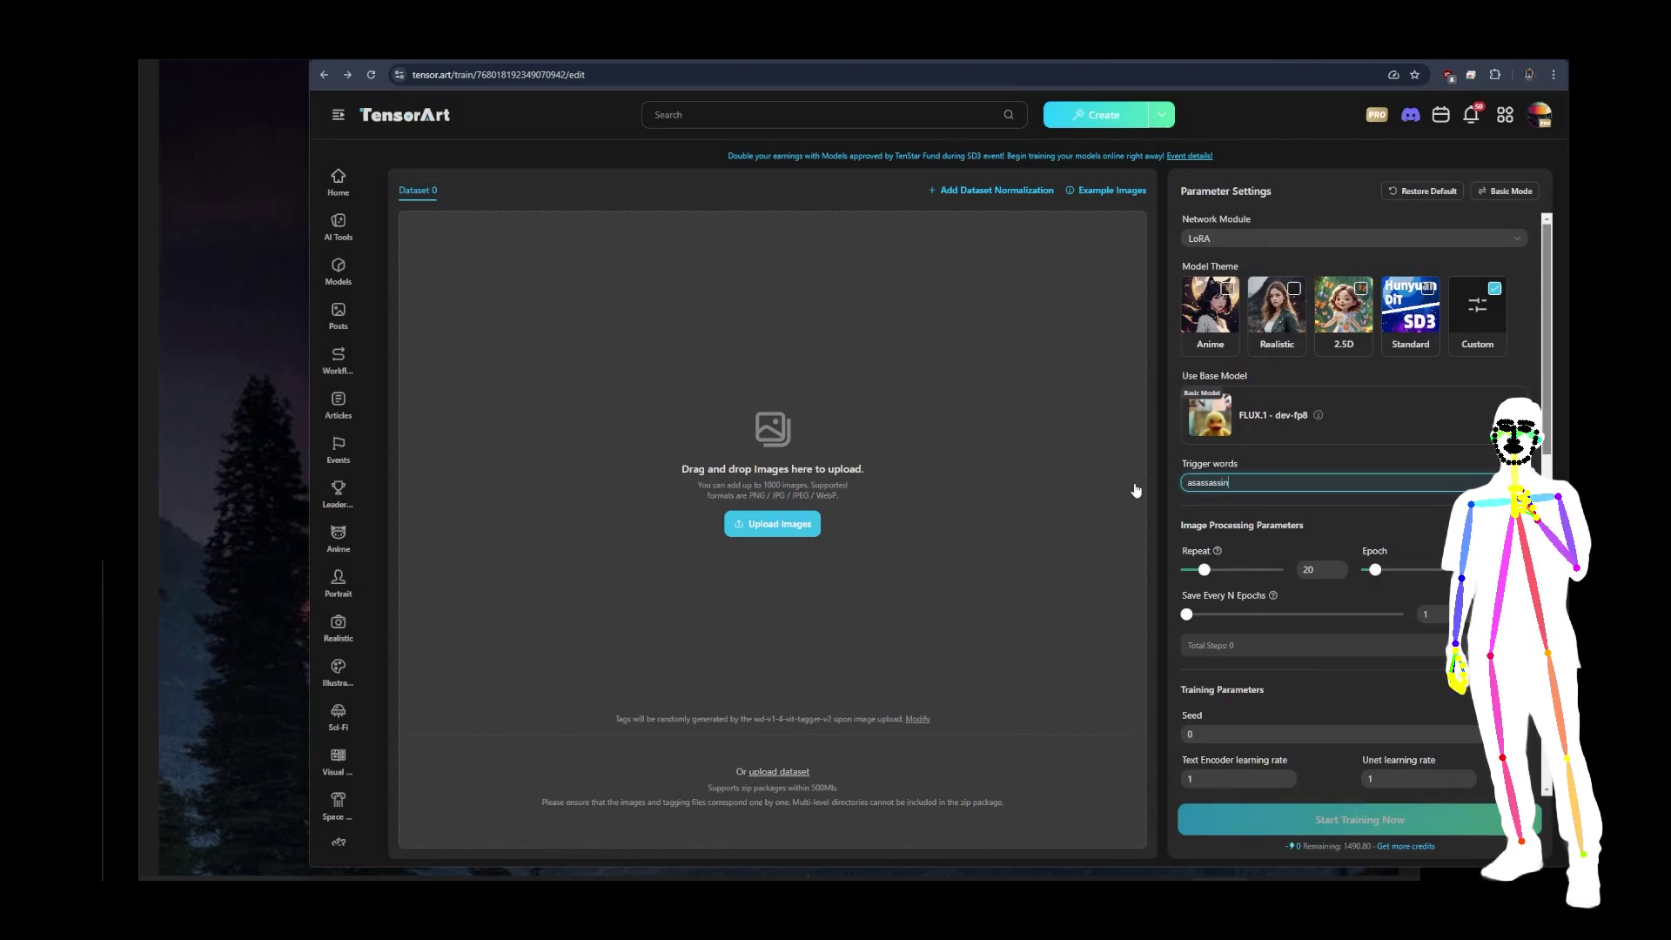
pyautogui.press('BackSpace')
pyautogui.press('BackSpace')
pyautogui.press('BackSpace')
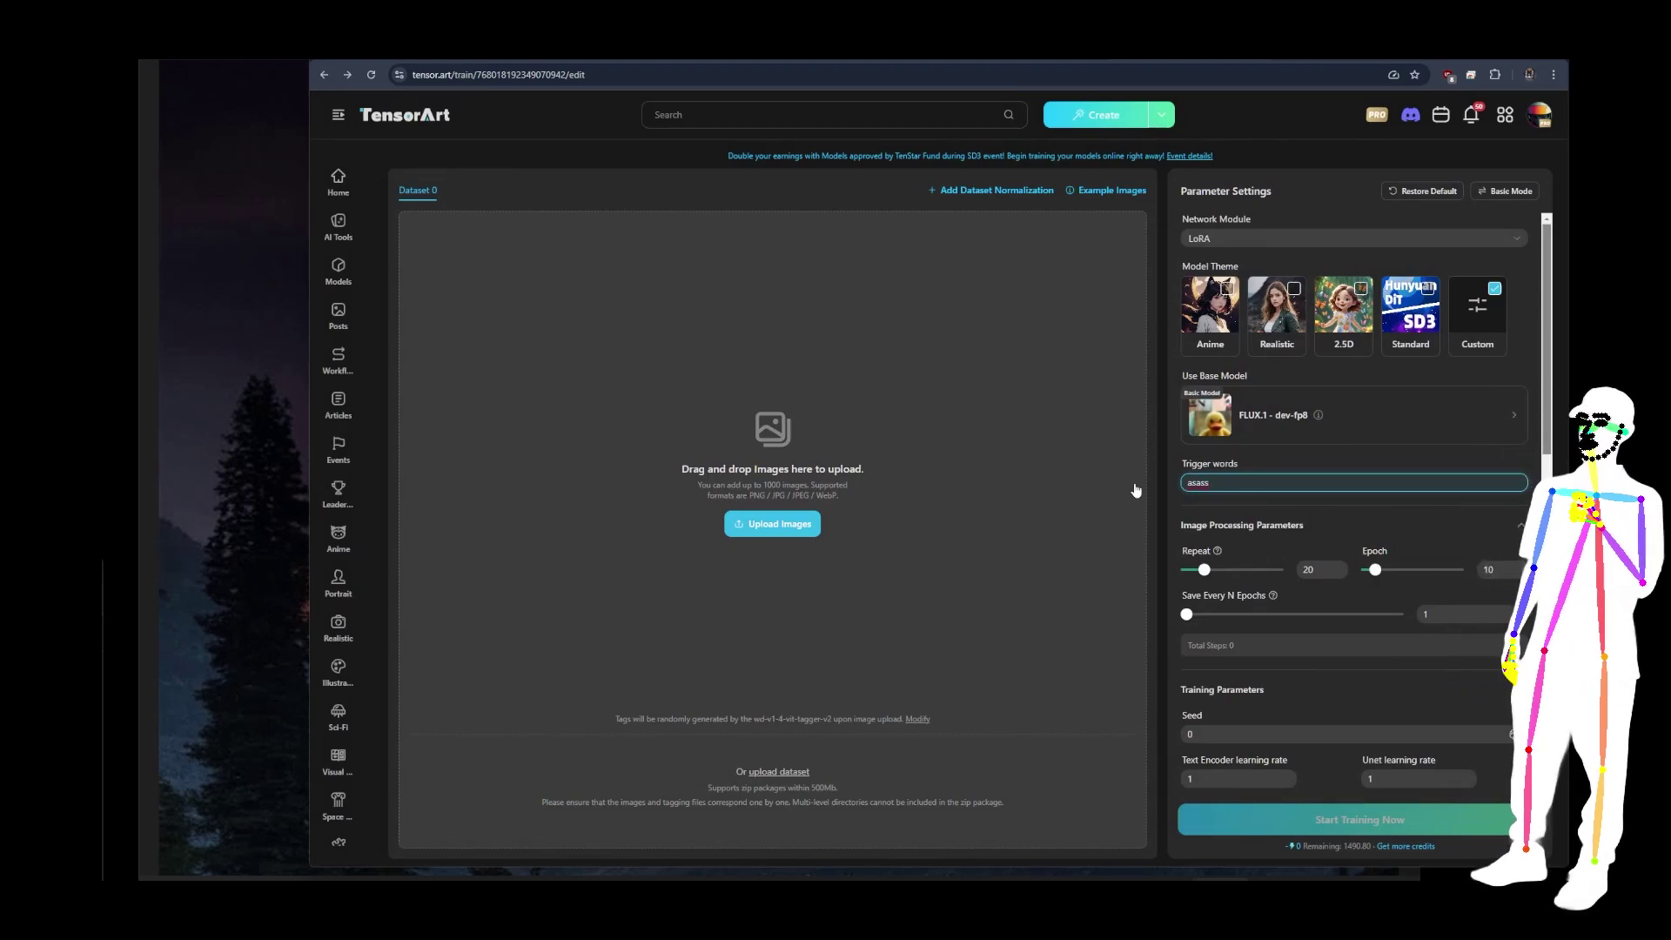
pyautogui.write('sas')
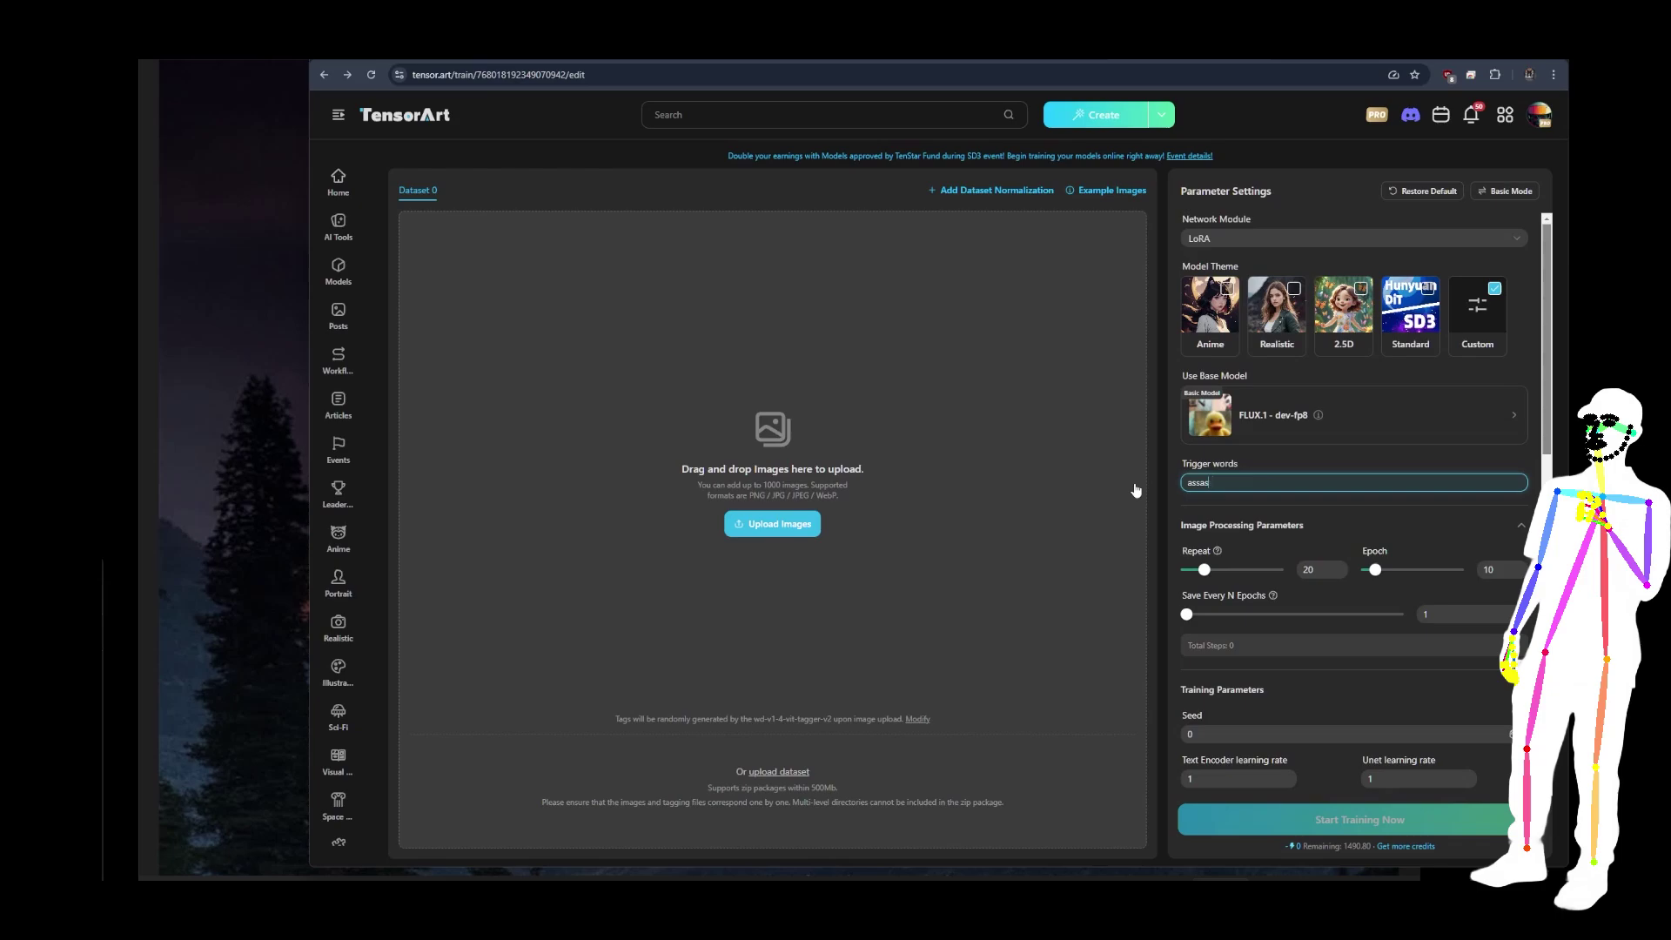
pyautogui.write('sinkahb')
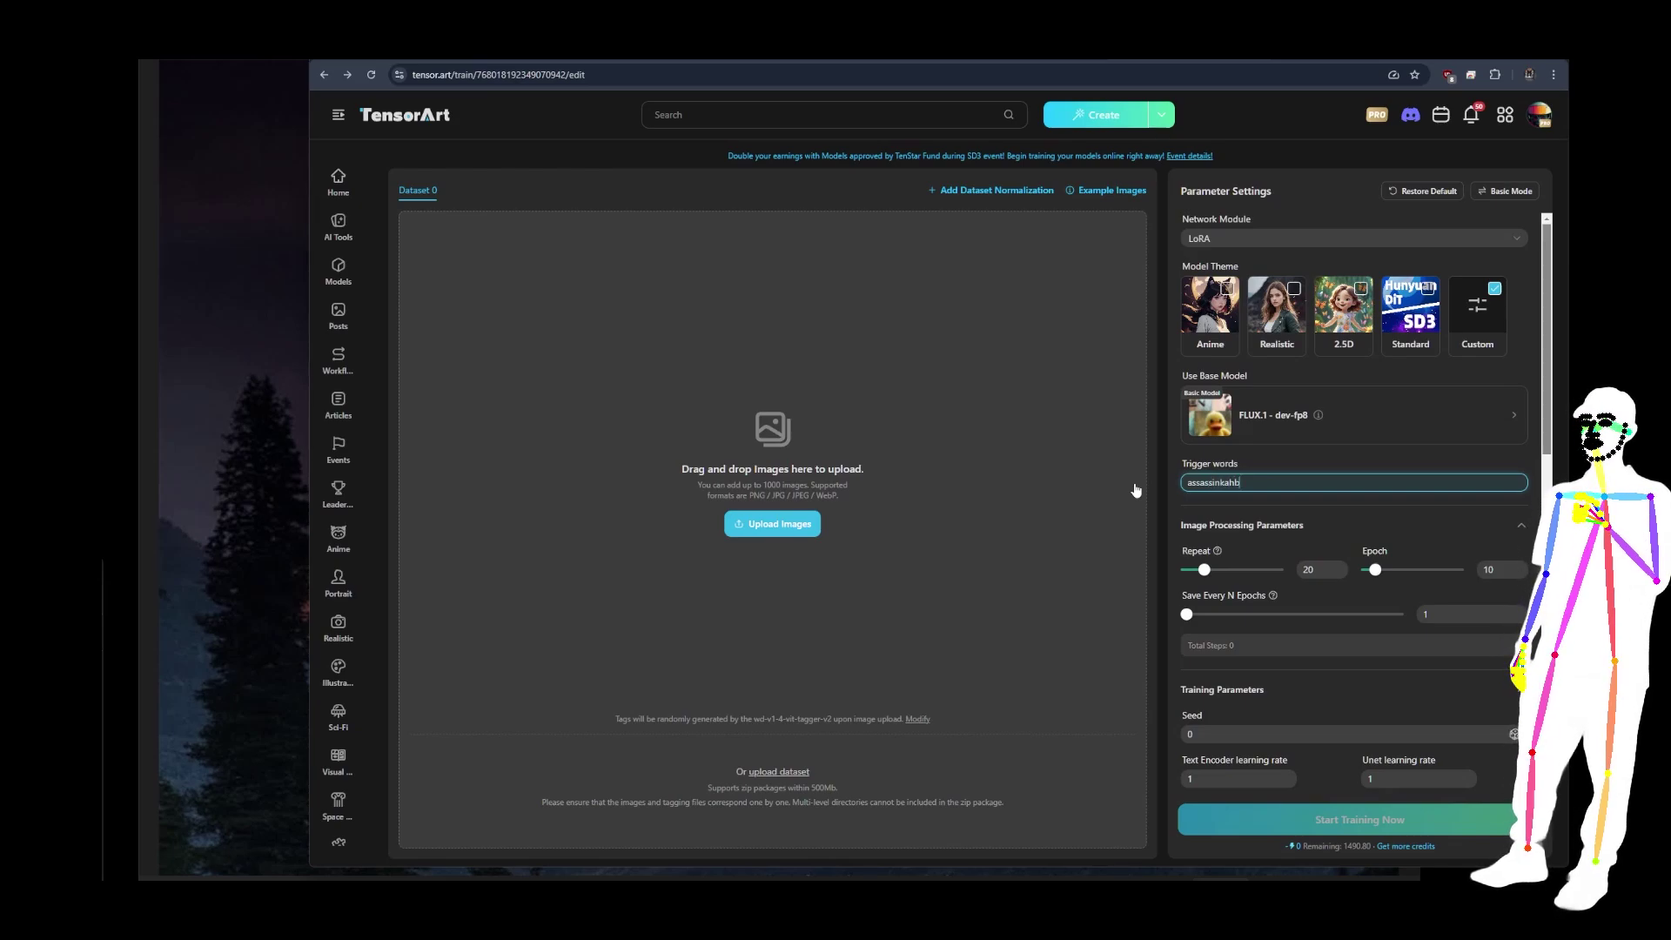
pyautogui.write(' sty')
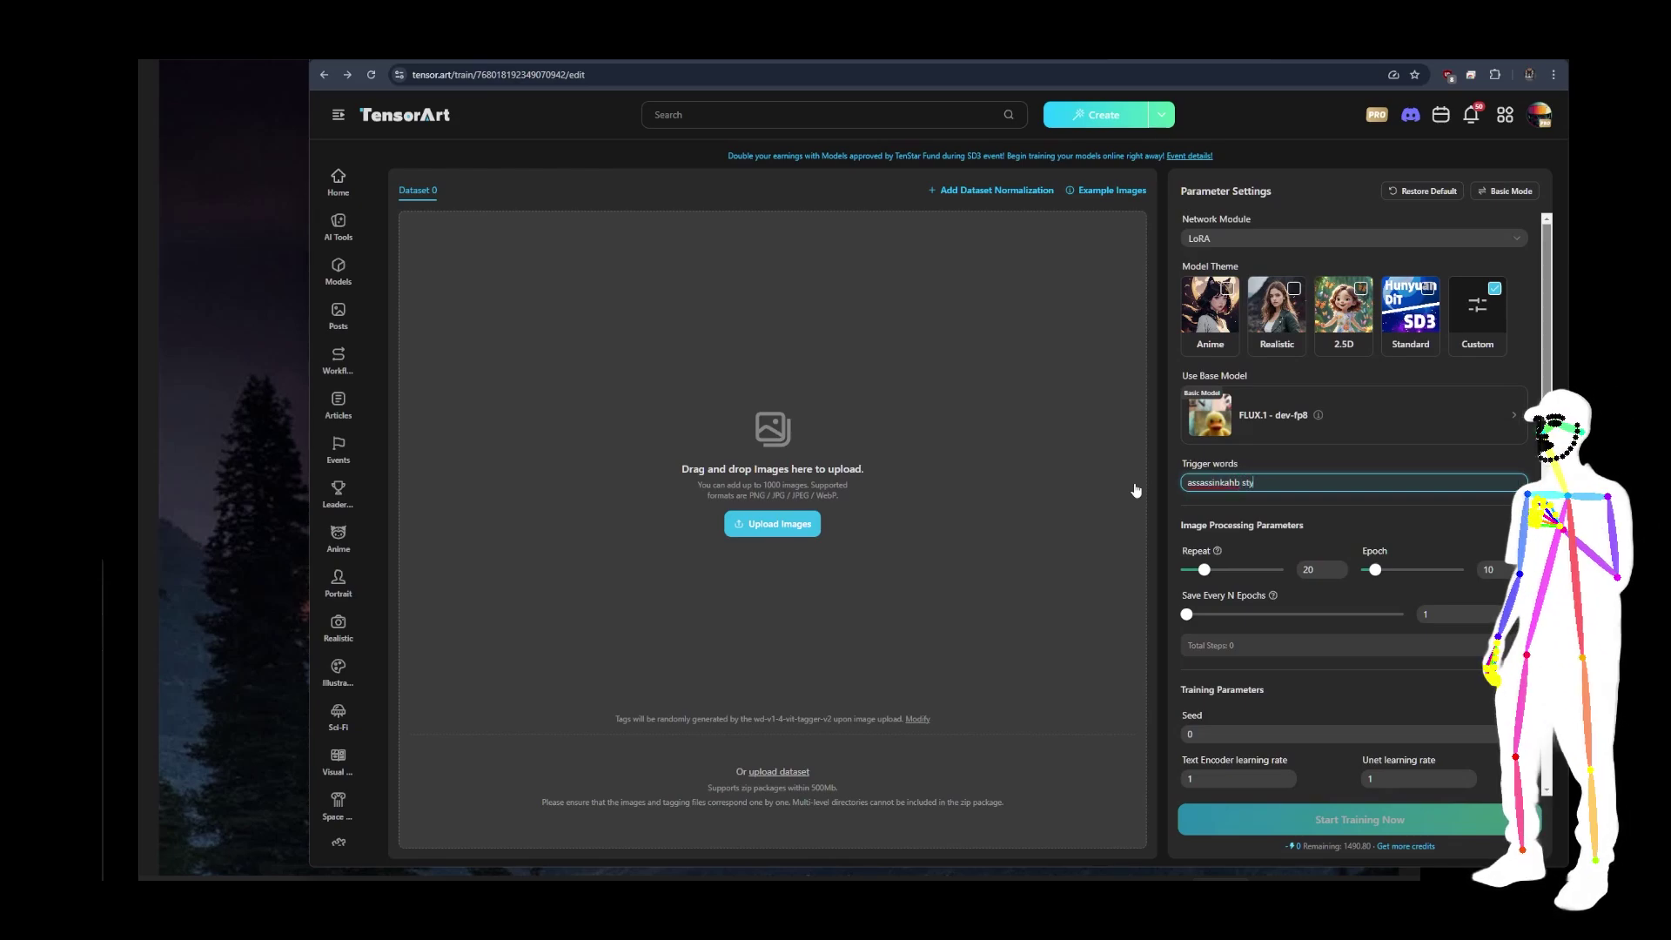
pyautogui.write('le')
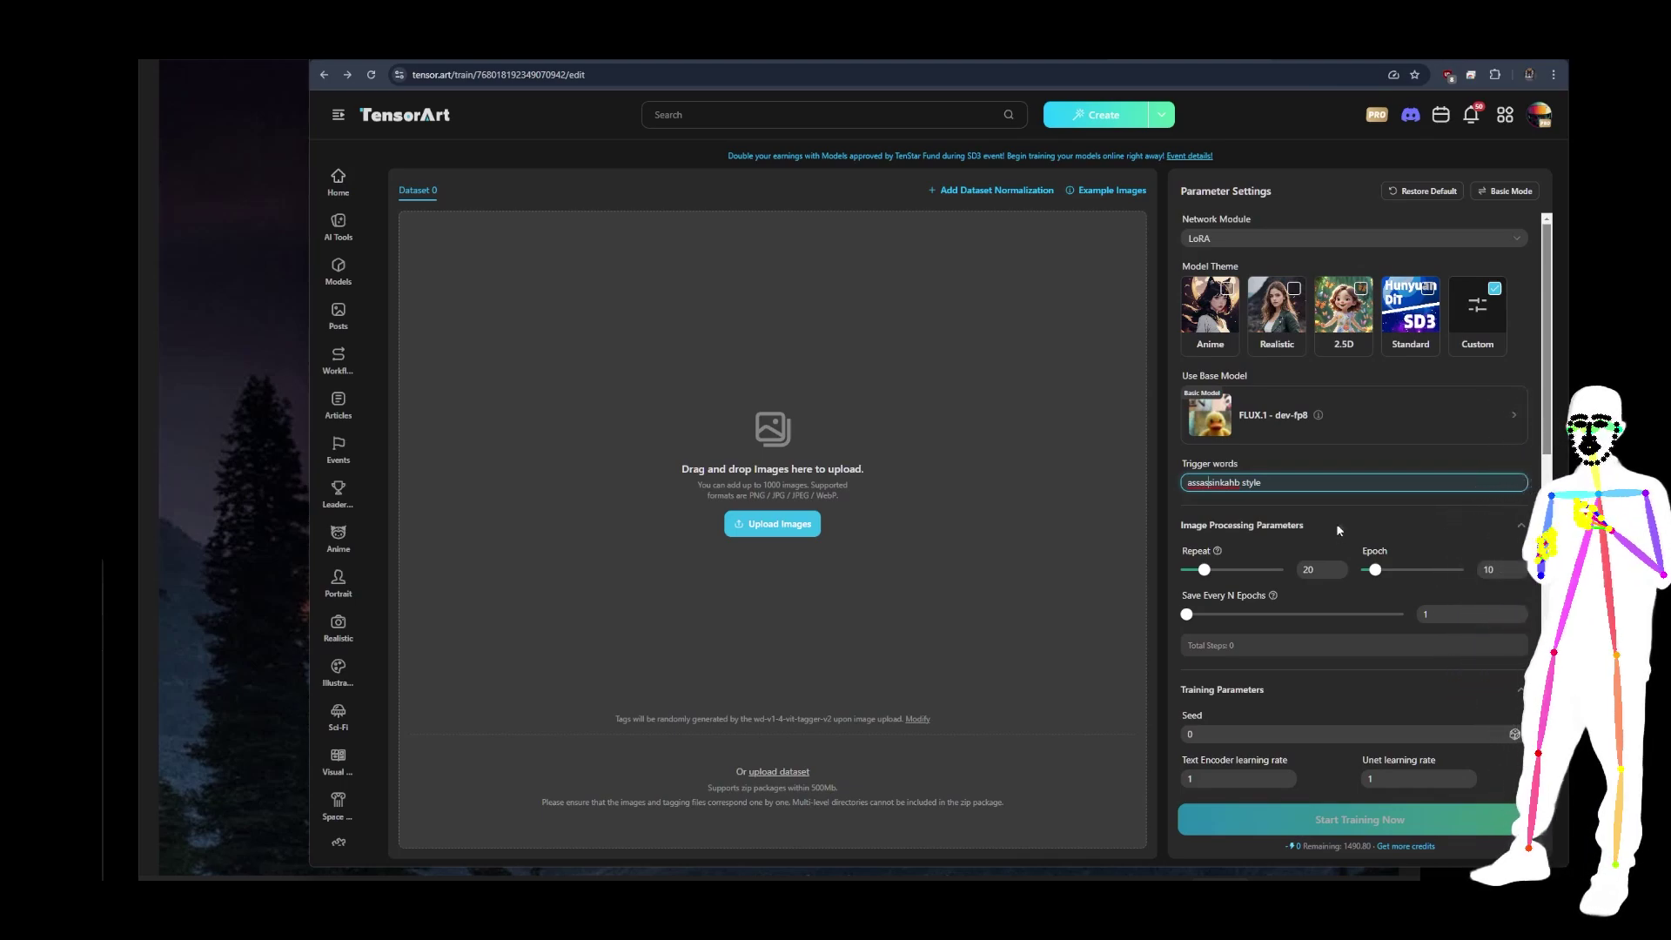
# Examine the image processing, training, label, advanced and sample image parameters of the LoRA training setup.
pyautogui.scroll(-3, 1355, 519)
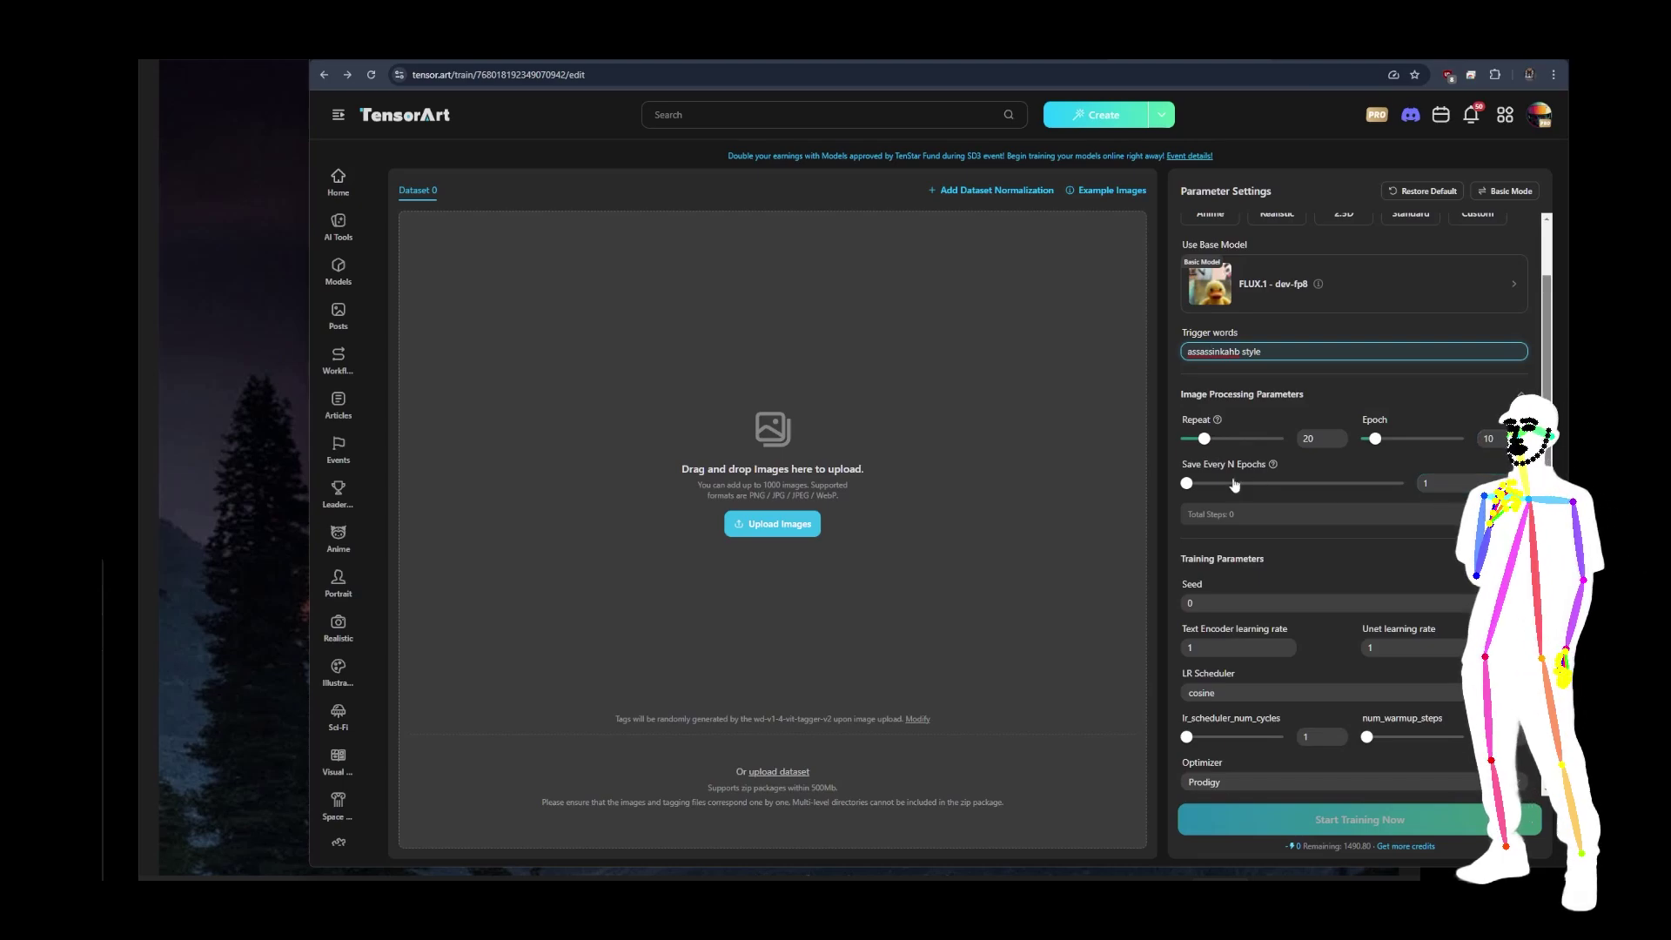
pyautogui.scroll(-3, 1366, 465)
pyautogui.scroll(-3, 1360, 376)
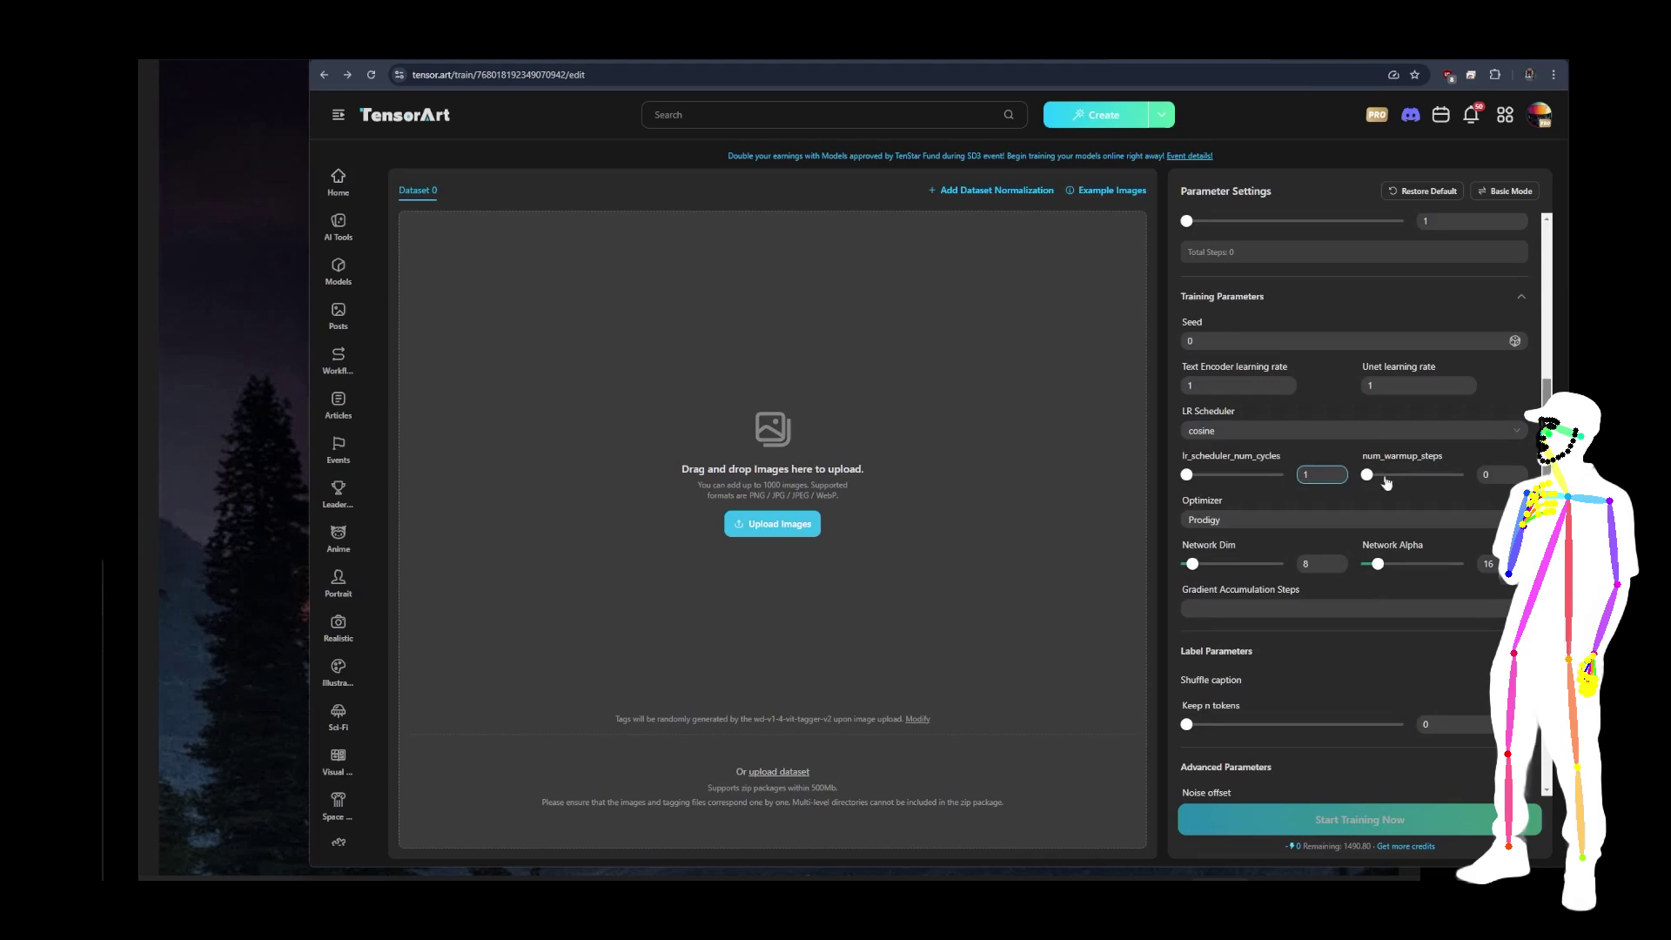
pyautogui.click(1240, 386)
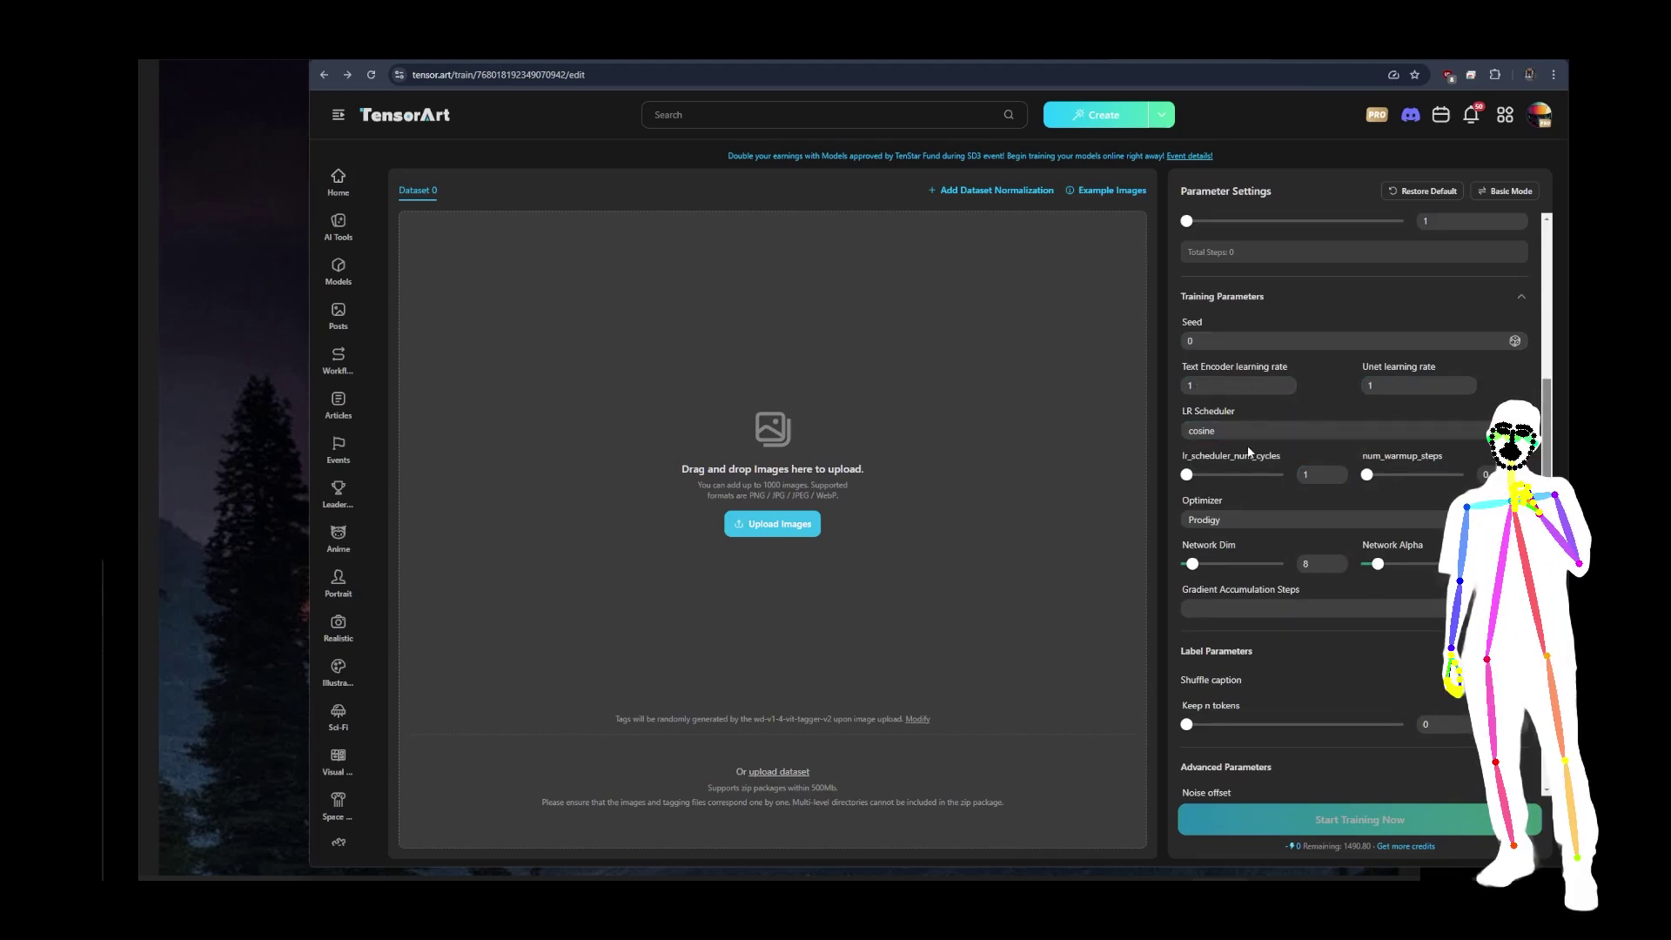
pyautogui.click(1305, 437)
pyautogui.press('Tab')
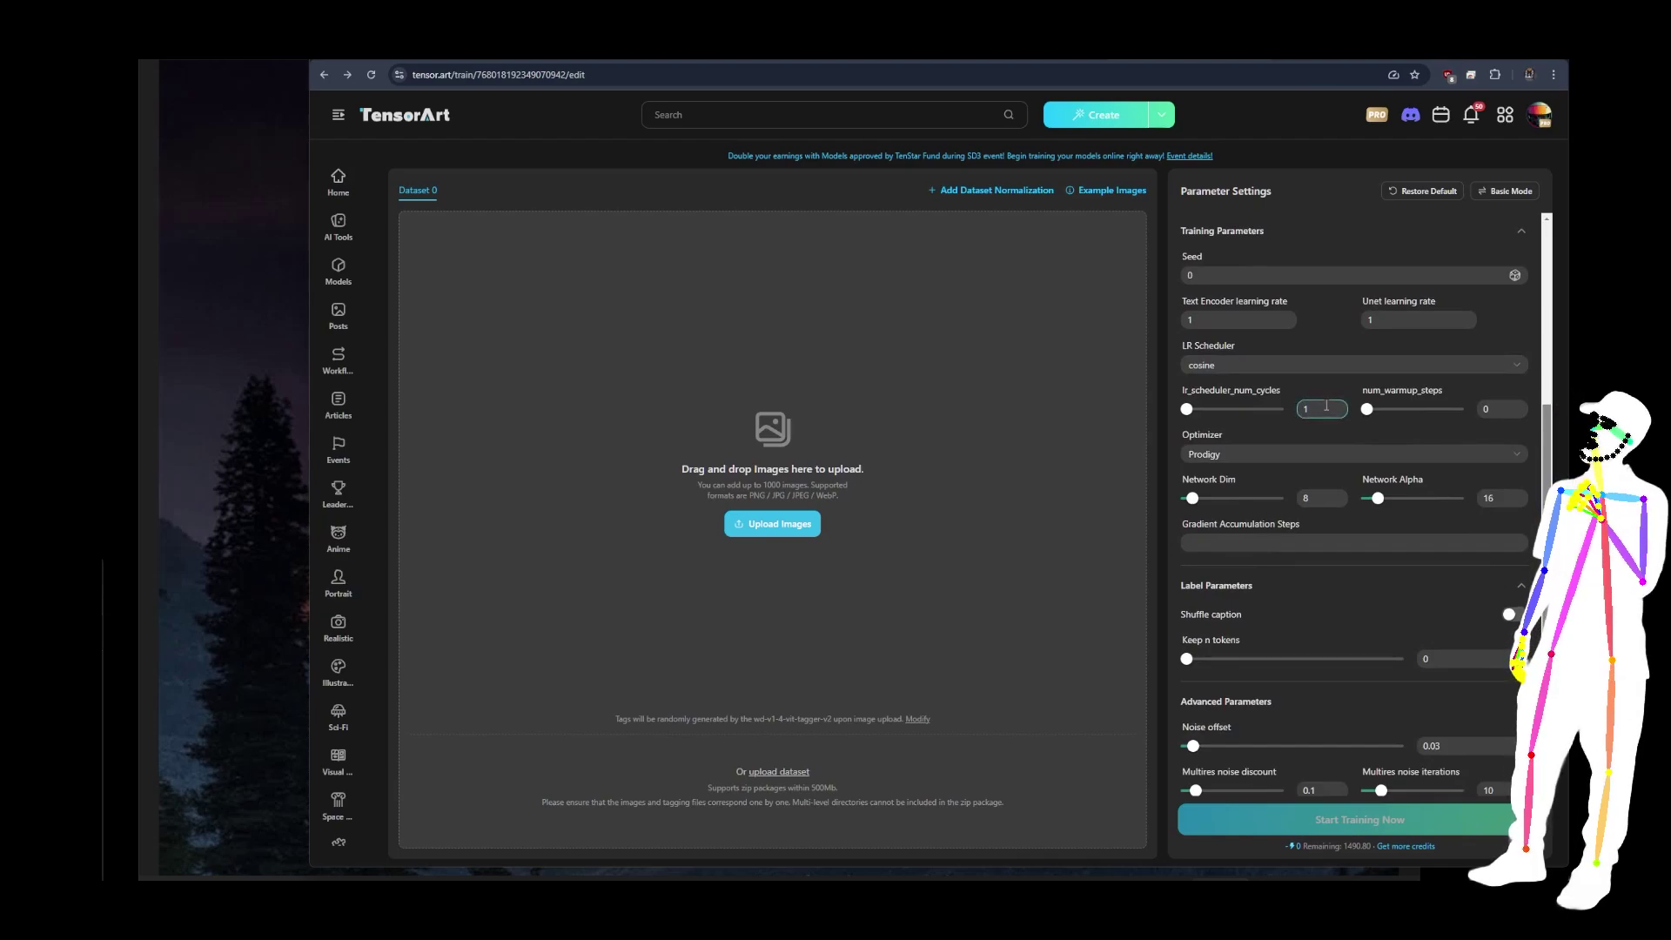
pyautogui.scroll(-4, 1327, 405)
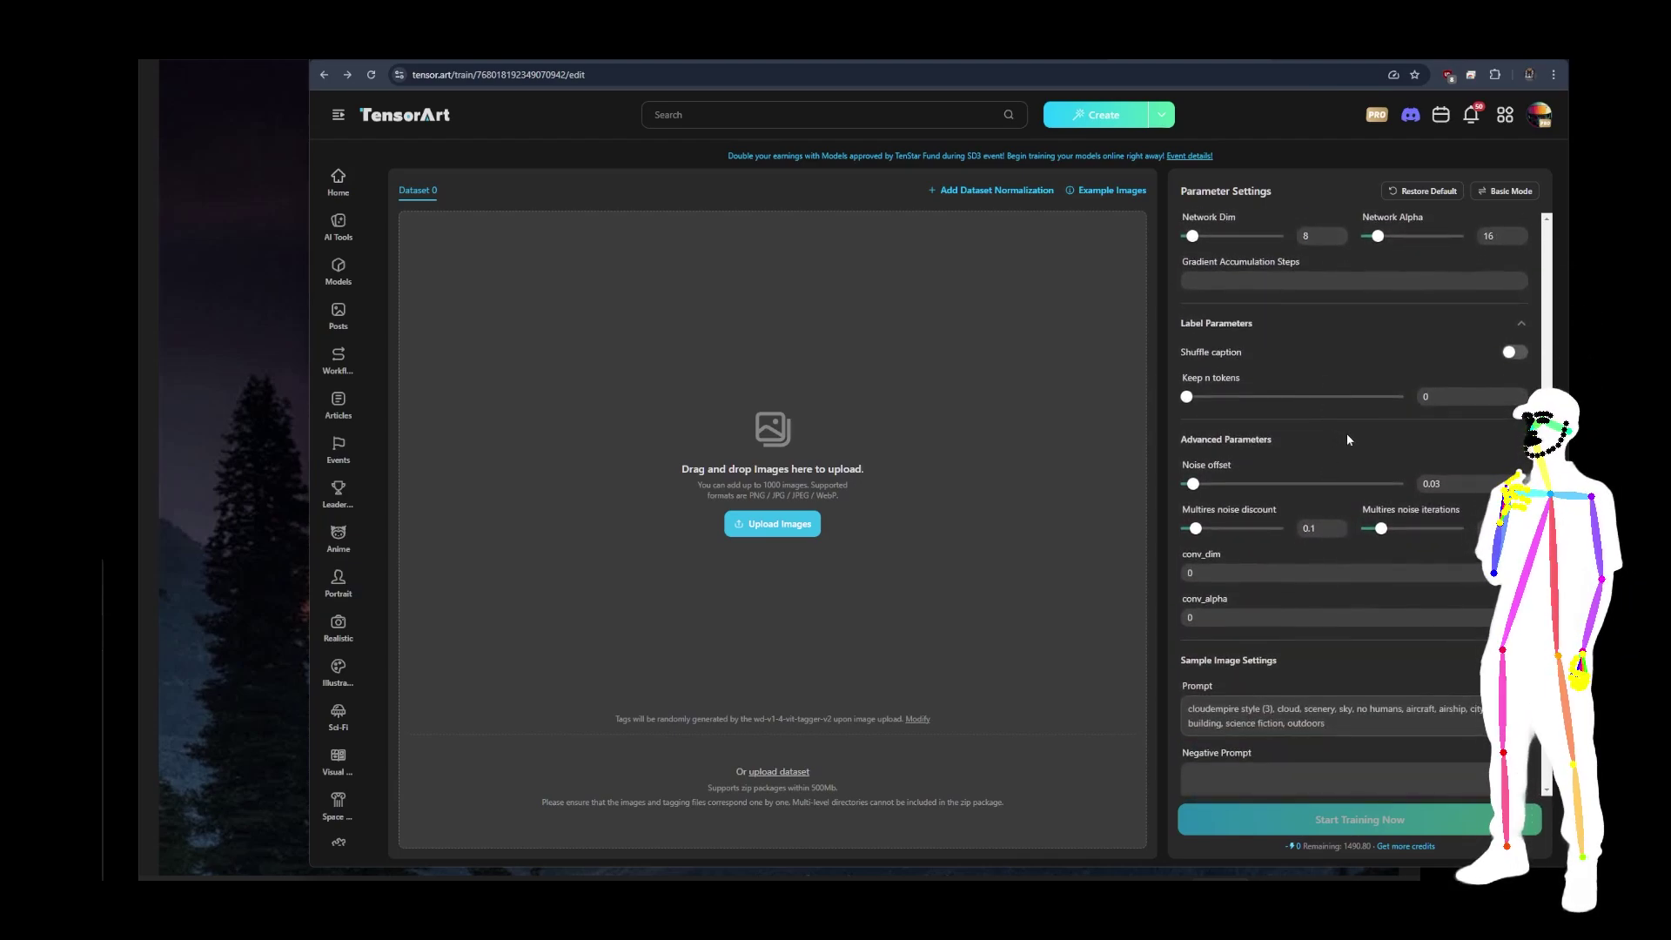
pyautogui.scroll(-2, 1345, 432)
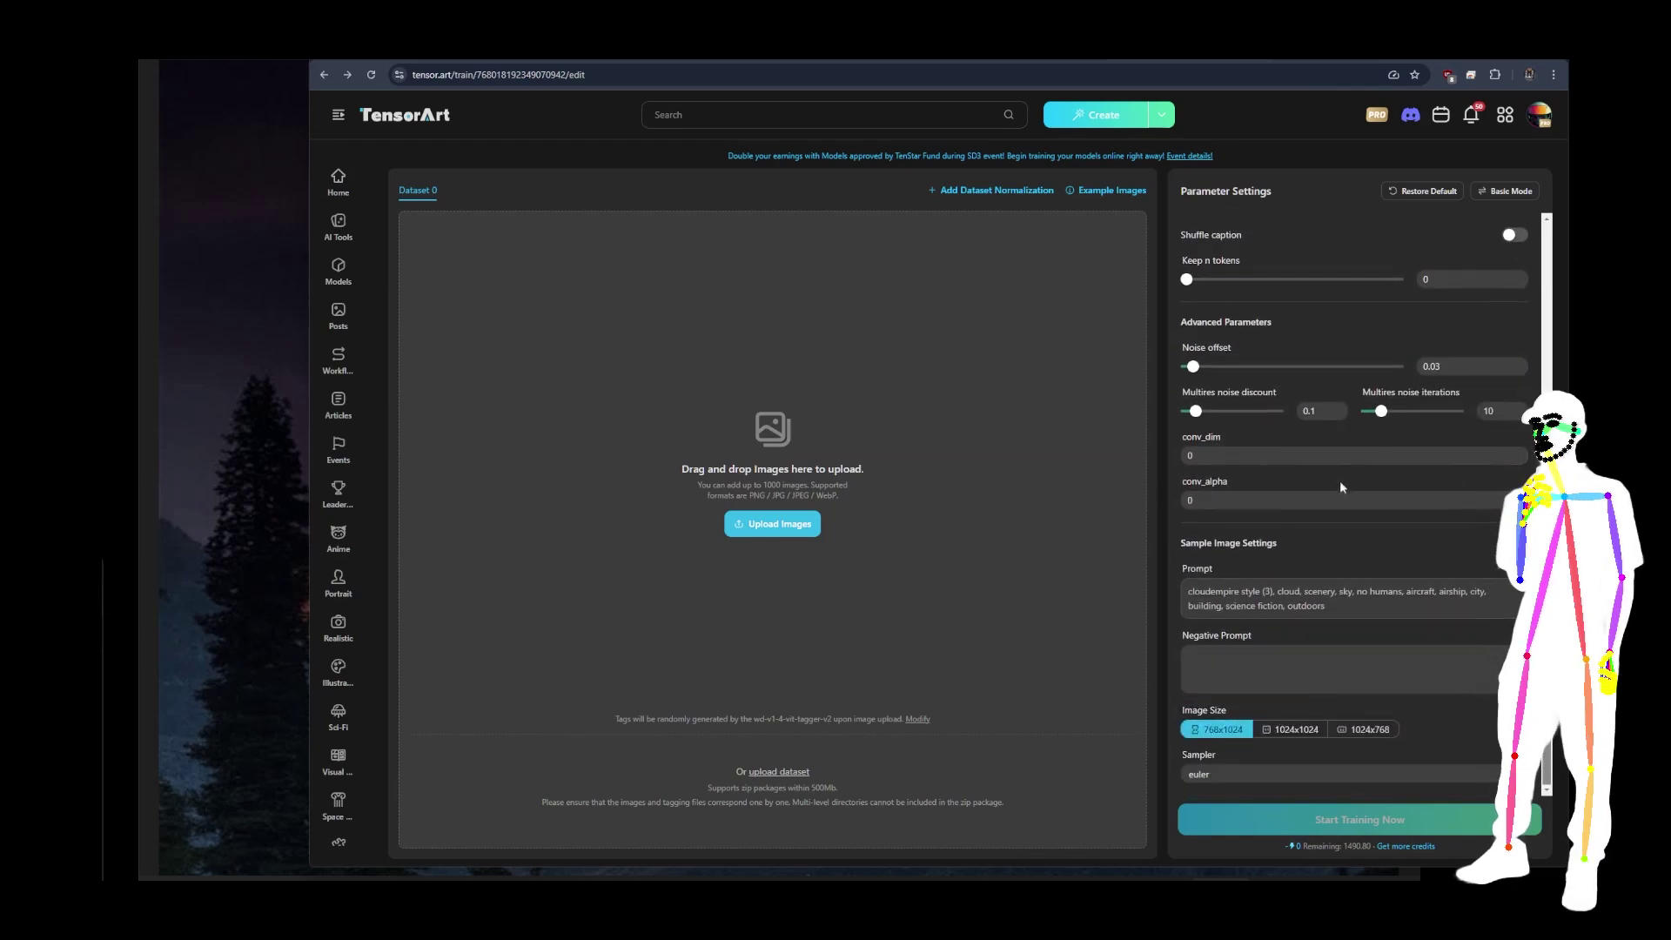
pyautogui.scroll(8, 1309, 746)
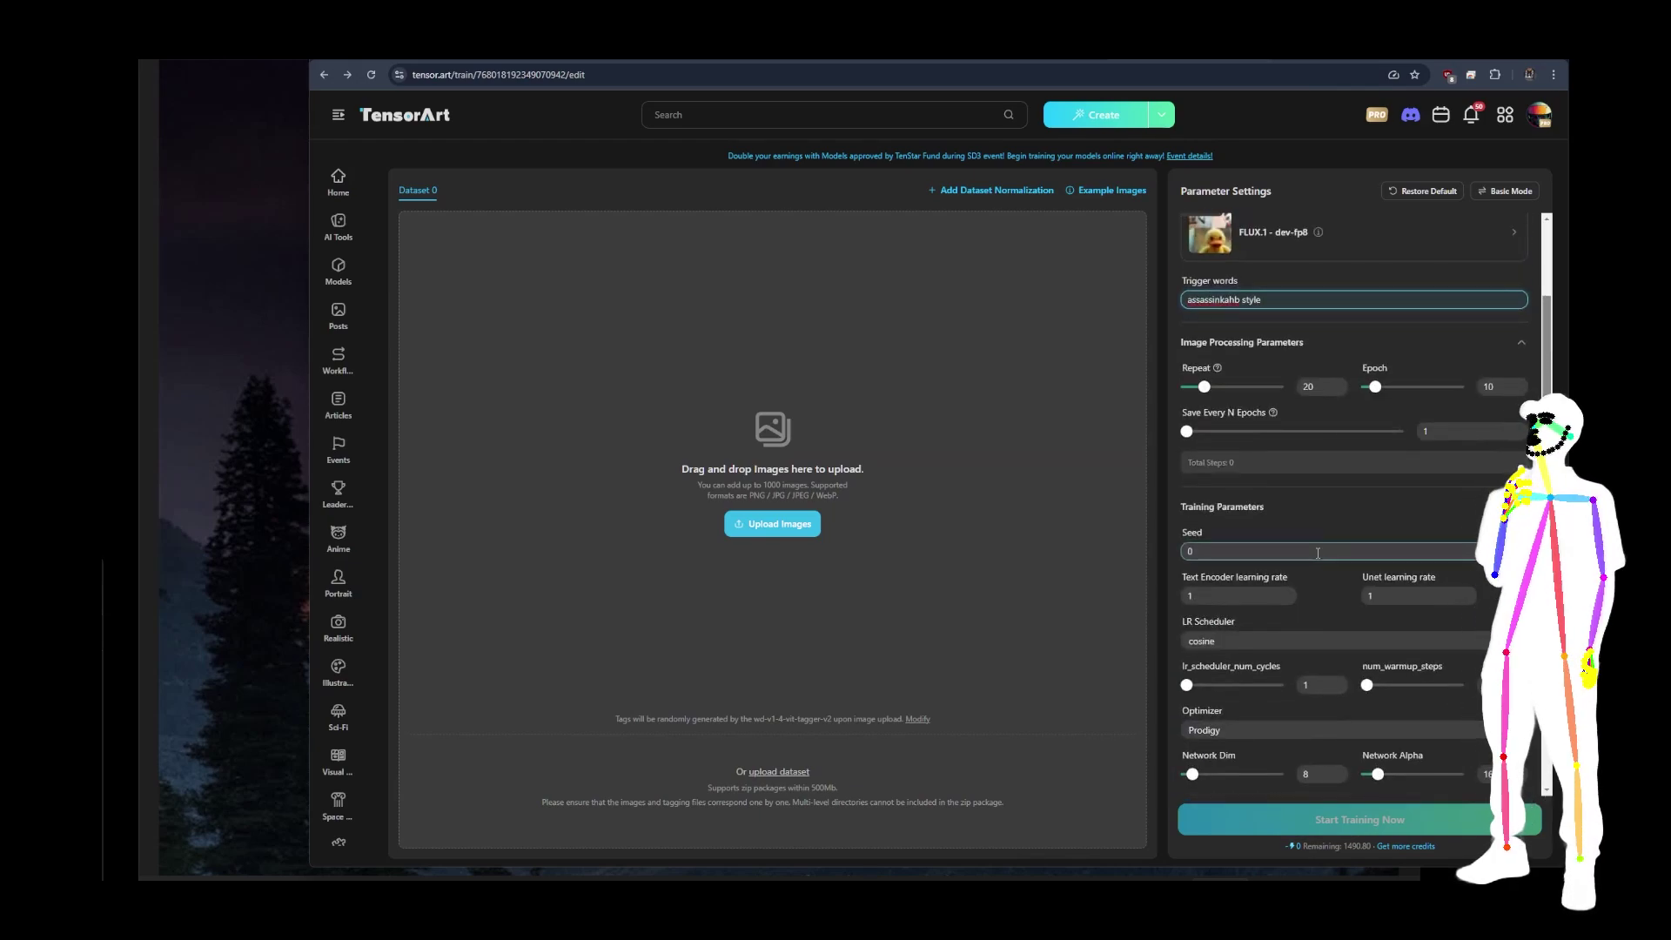
pyautogui.scroll(2, 1324, 521)
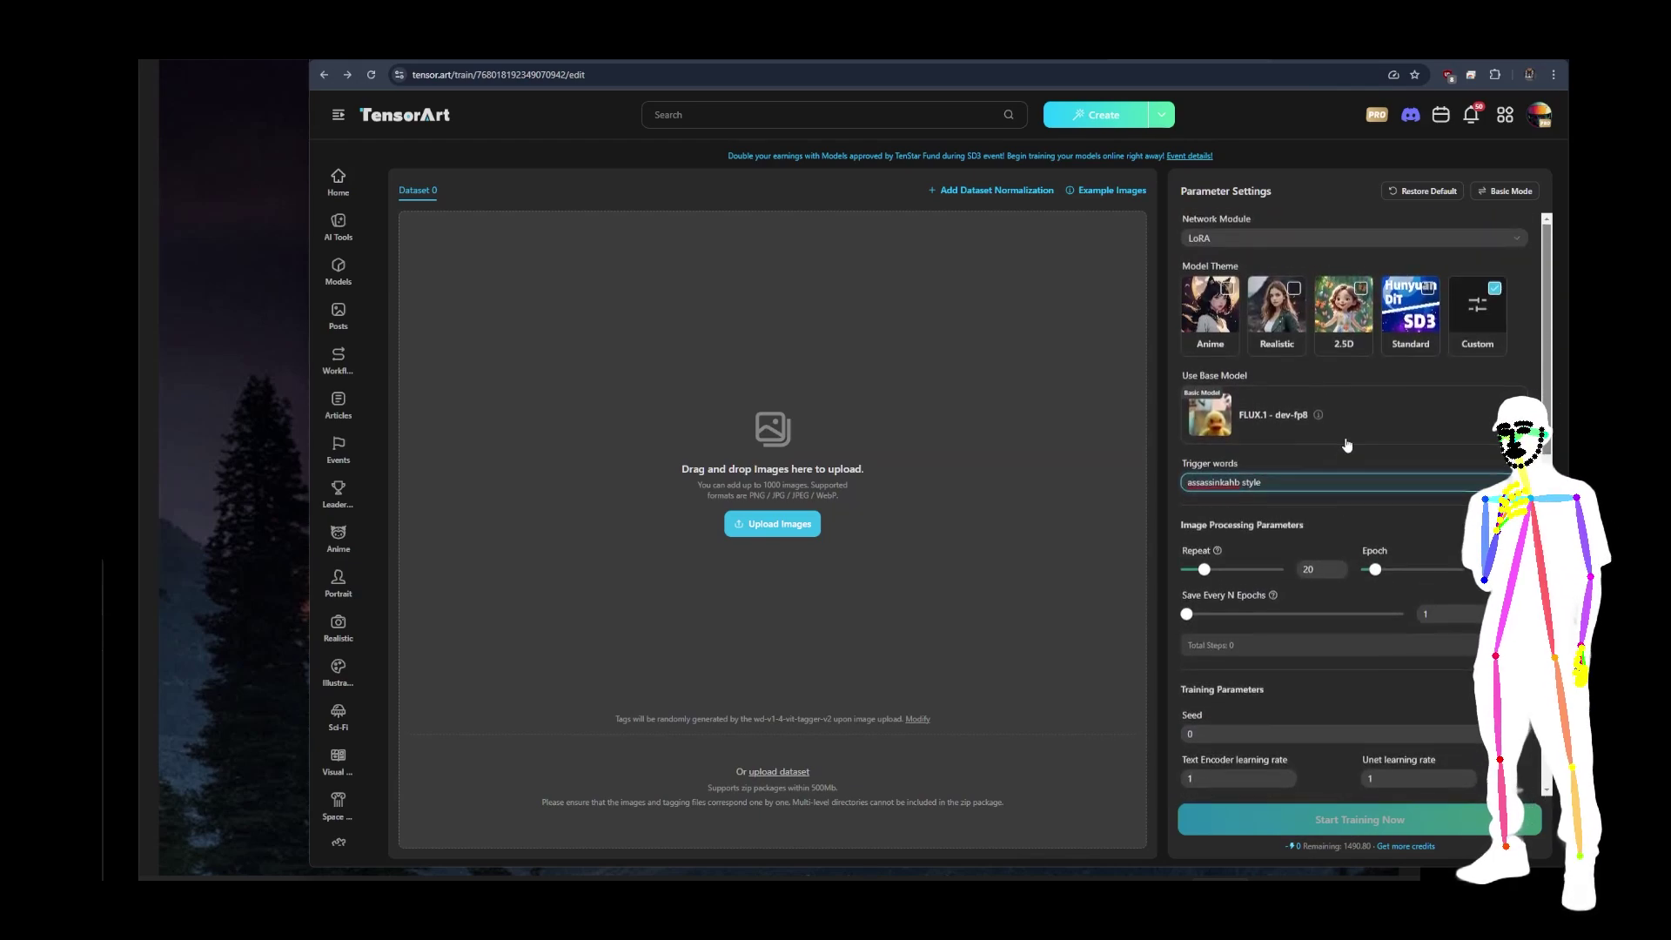
# Examine the network dim and alpha, noise, conv_dim and conv_alpha values in the LoRA training parameters.
pyautogui.scroll(-2, 1345, 443)
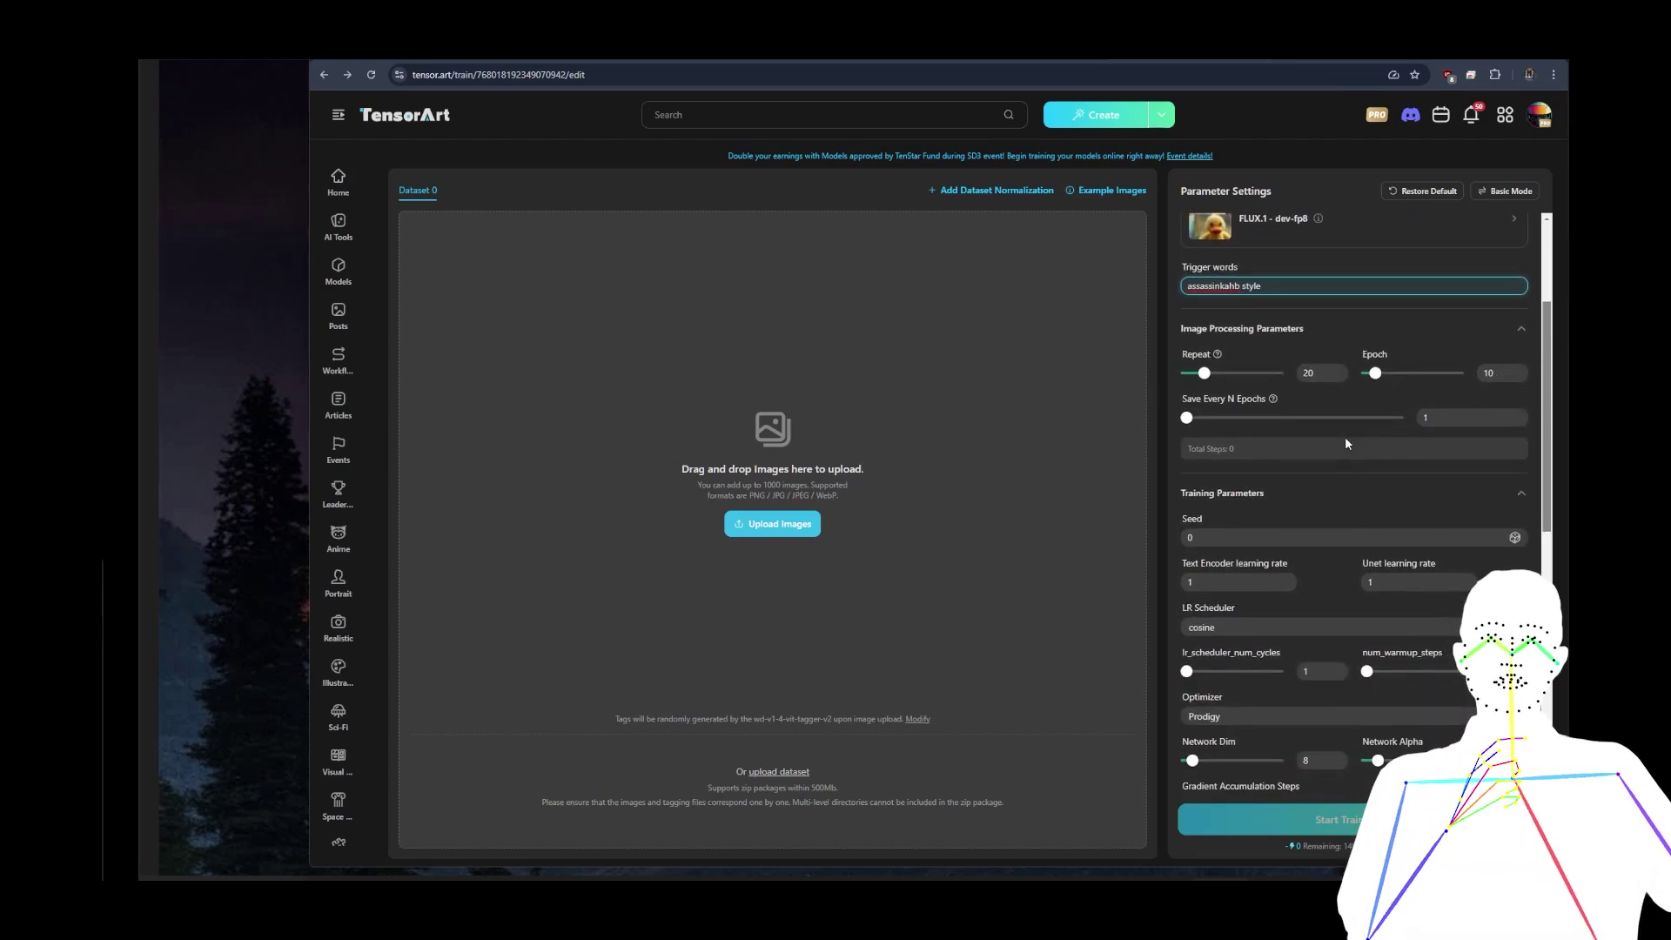
pyautogui.scroll(-2, 1277, 689)
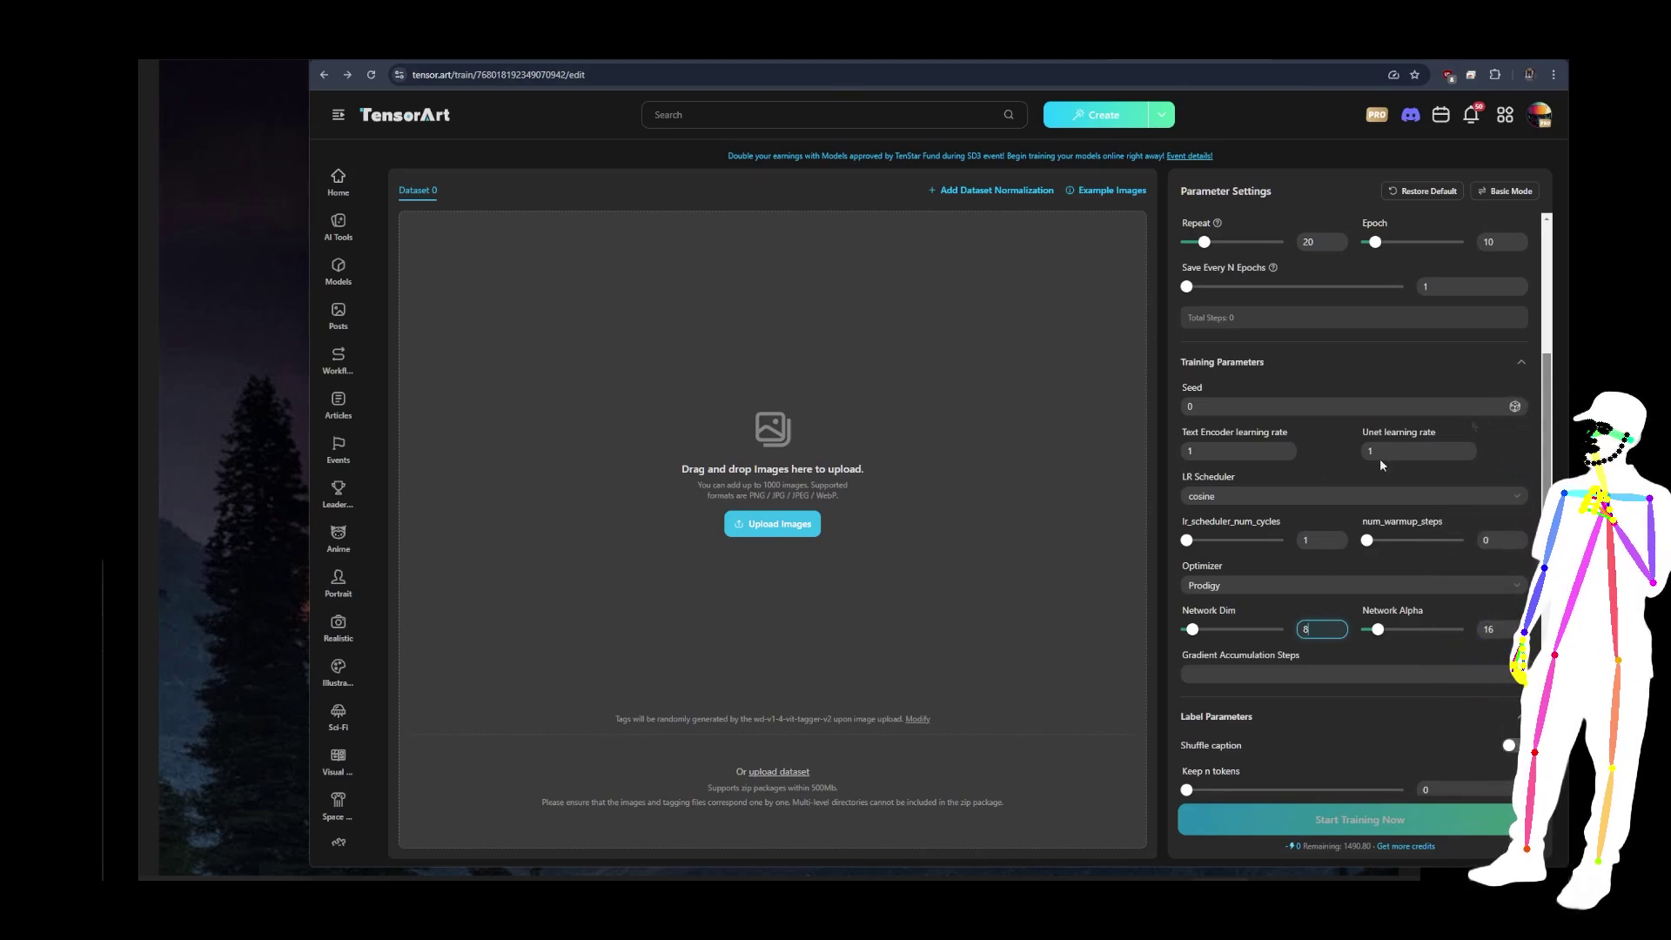
pyautogui.scroll(-4, 1380, 461)
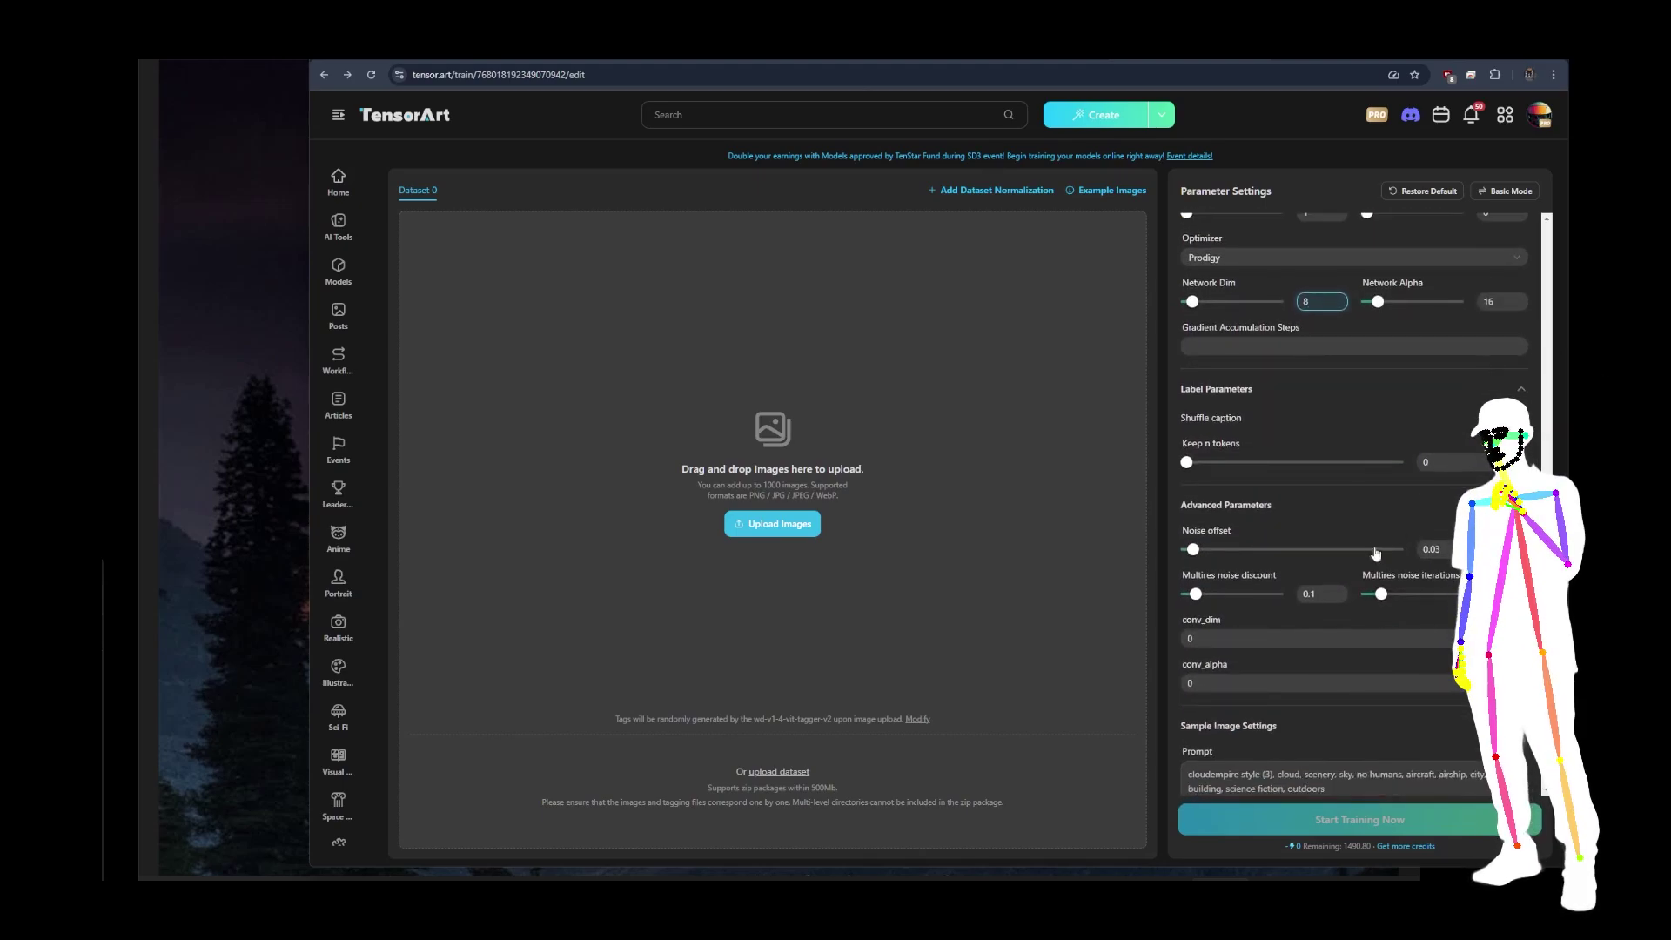
pyautogui.scroll(-2, 1375, 554)
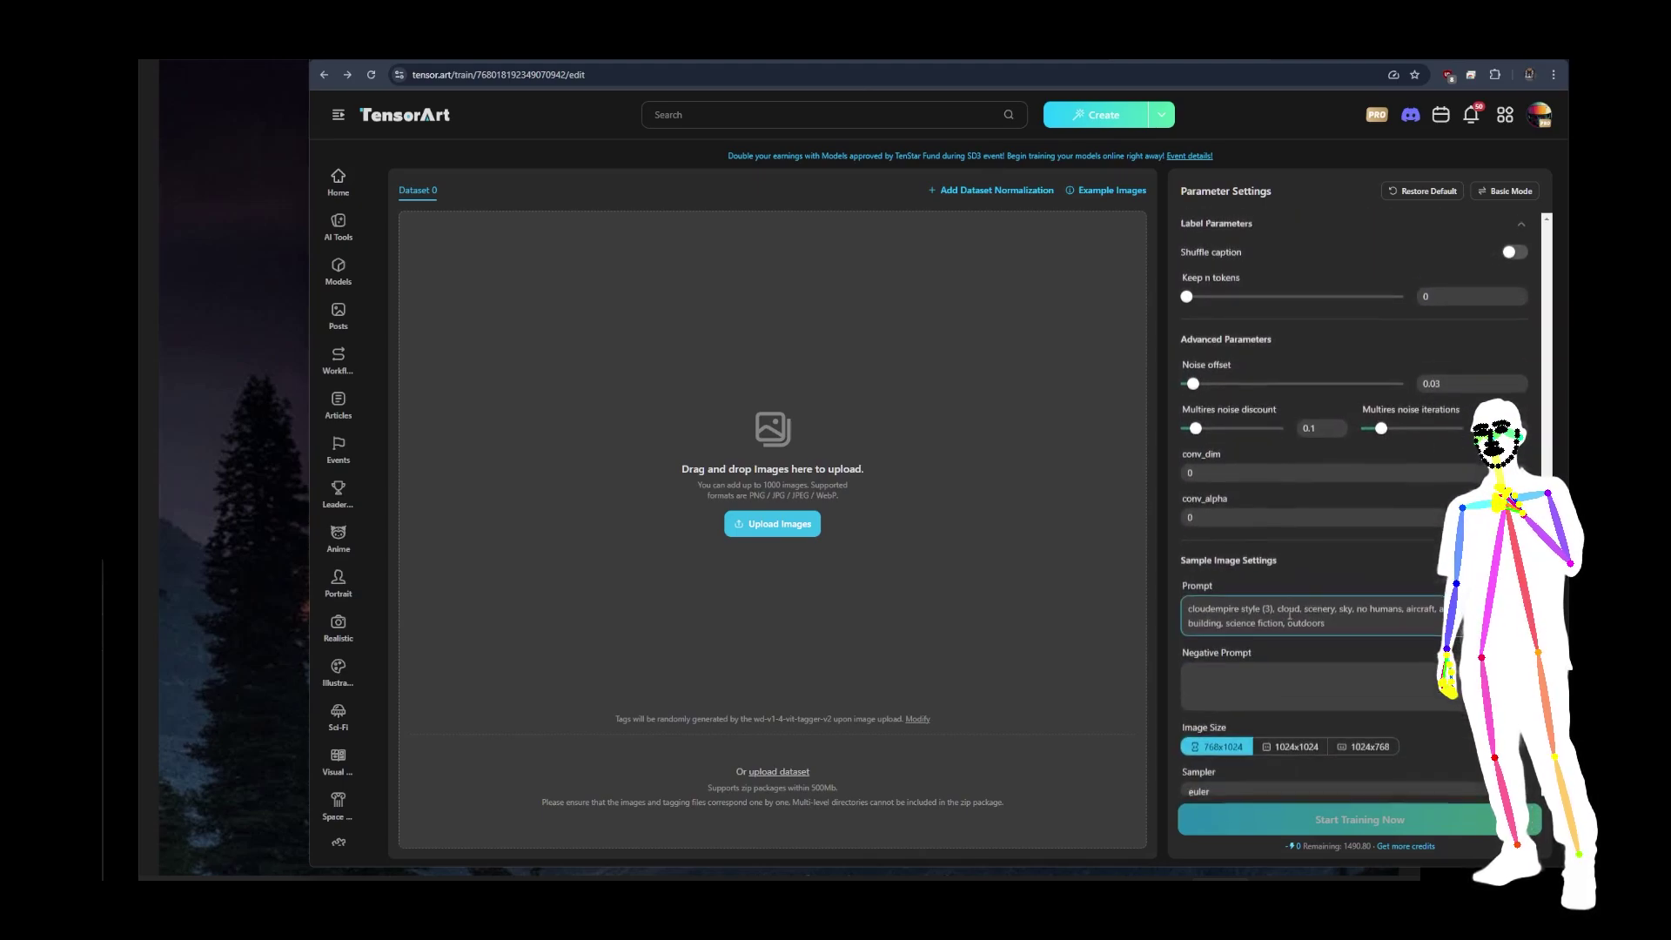
pyautogui.click(1213, 453)
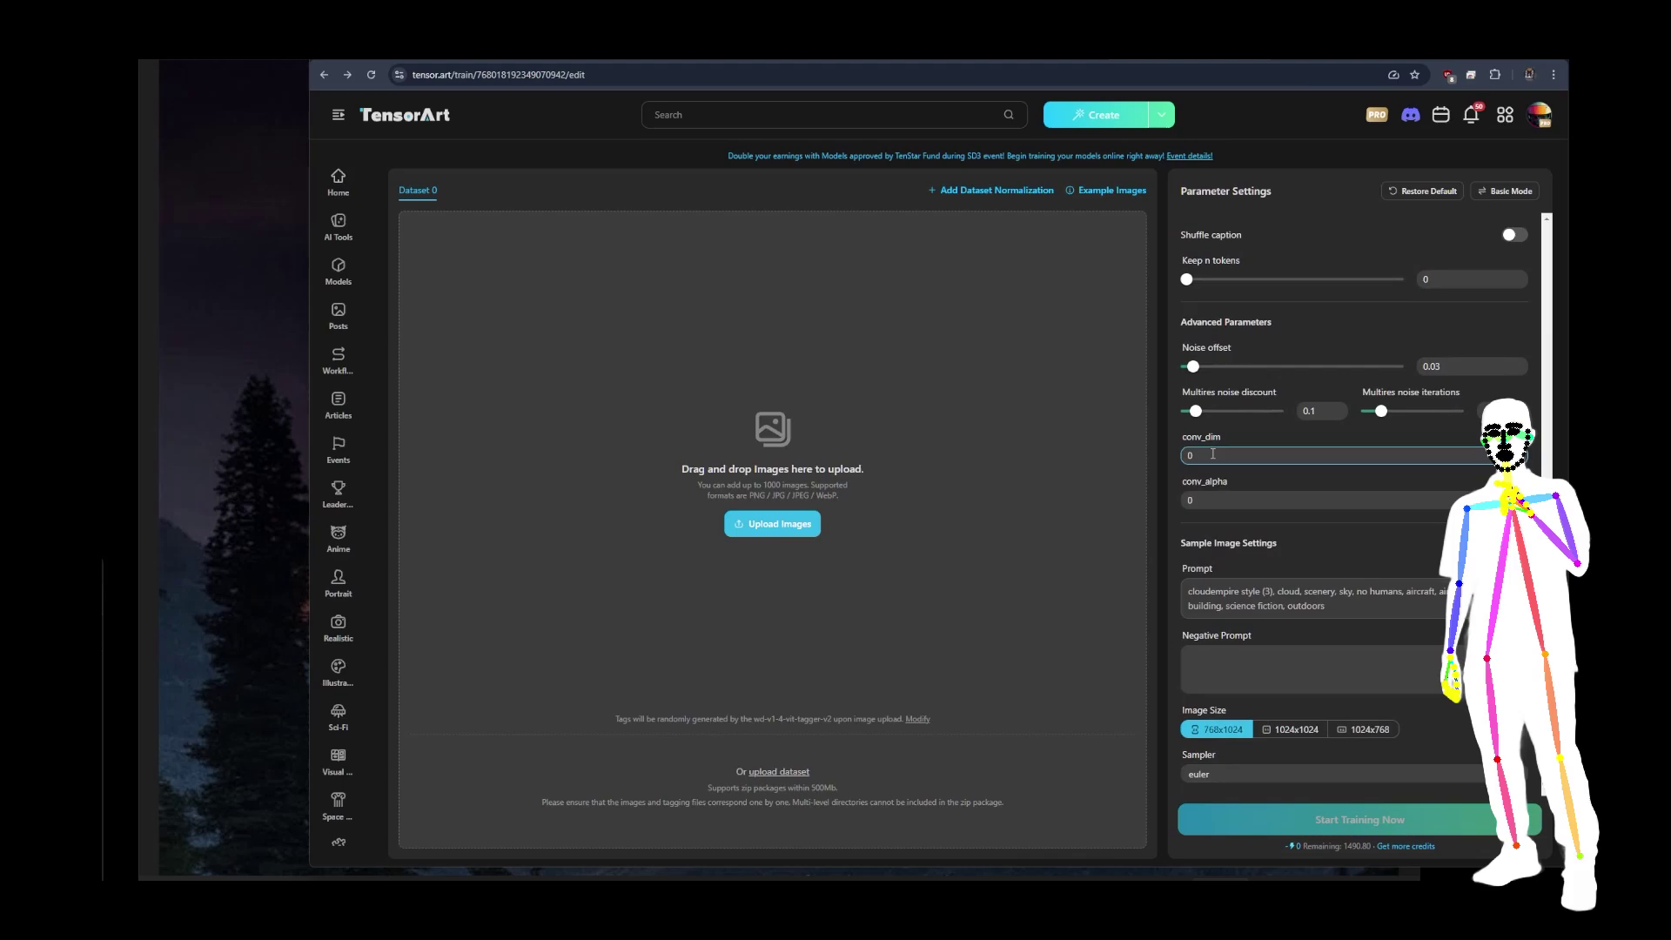
pyautogui.click(1245, 494)
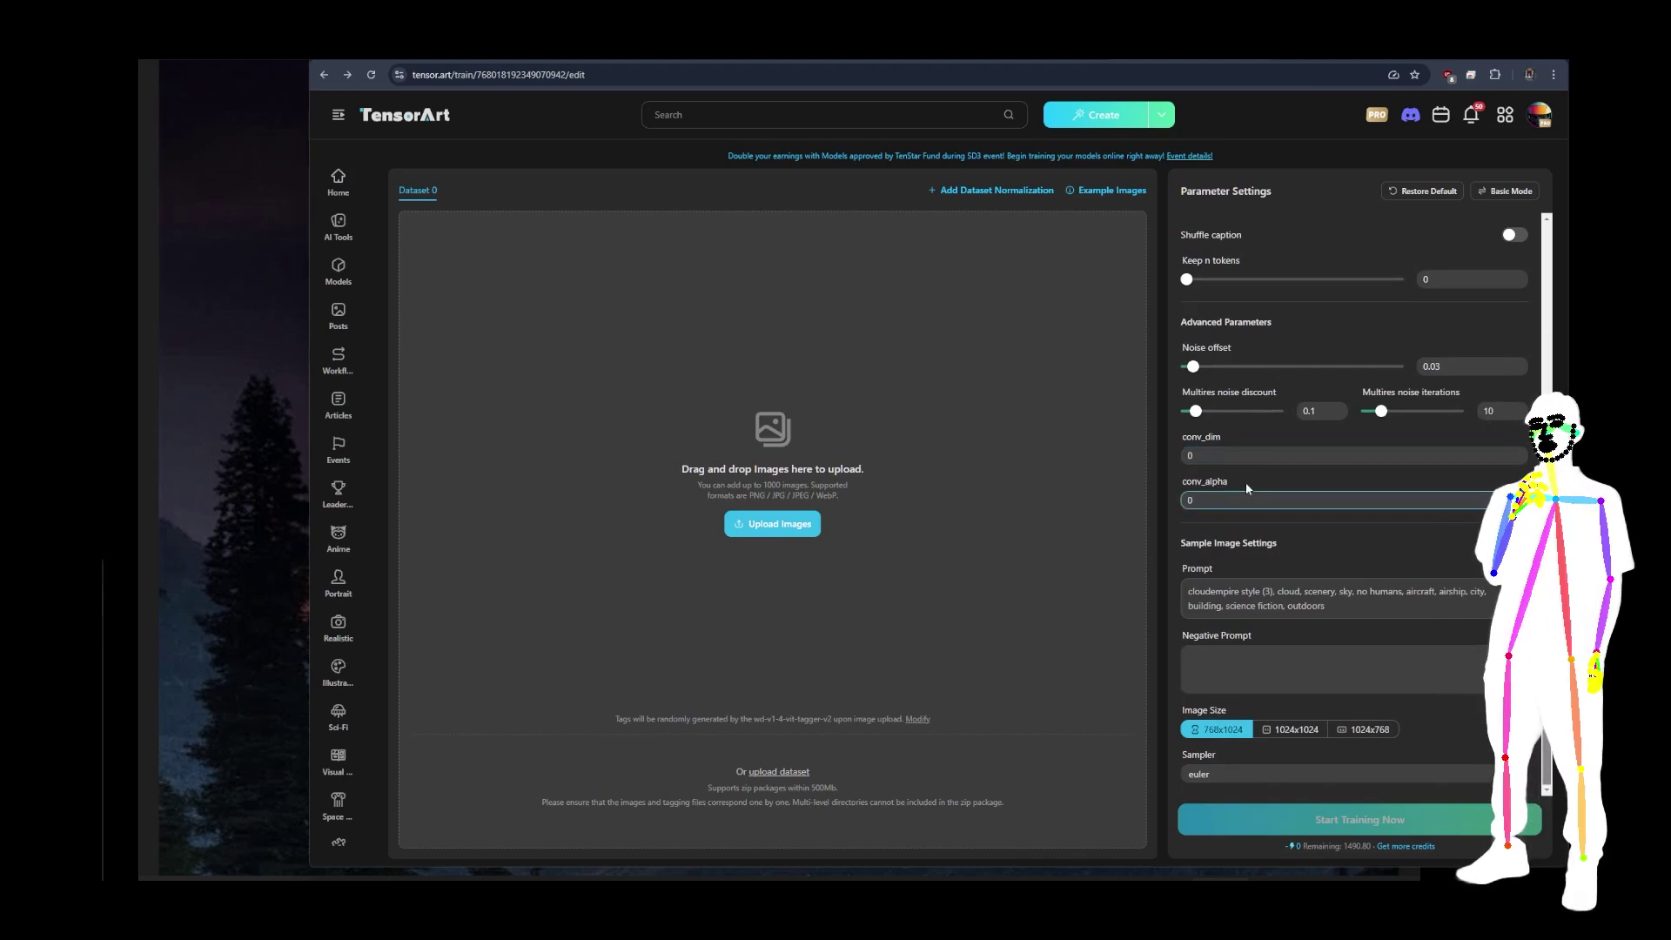
pyautogui.click(1251, 470)
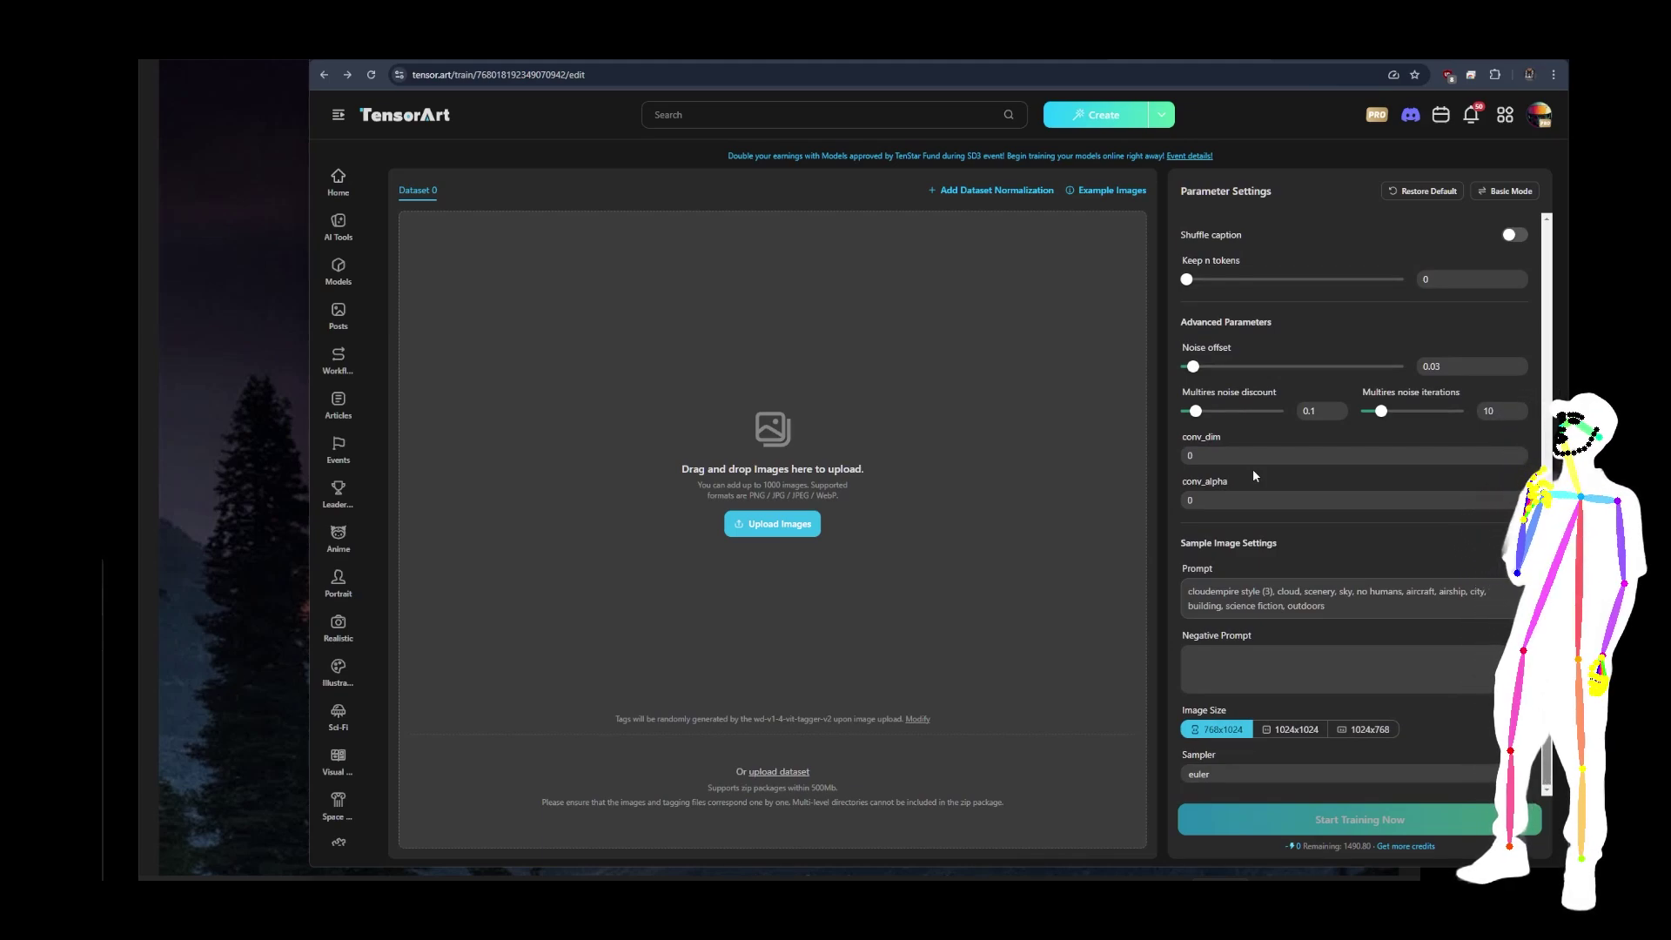
# Set the sample image size to 1024x1024 in the training's sample image settings.
pyautogui.click(1349, 615)
pyautogui.tripleClick(1308, 609)
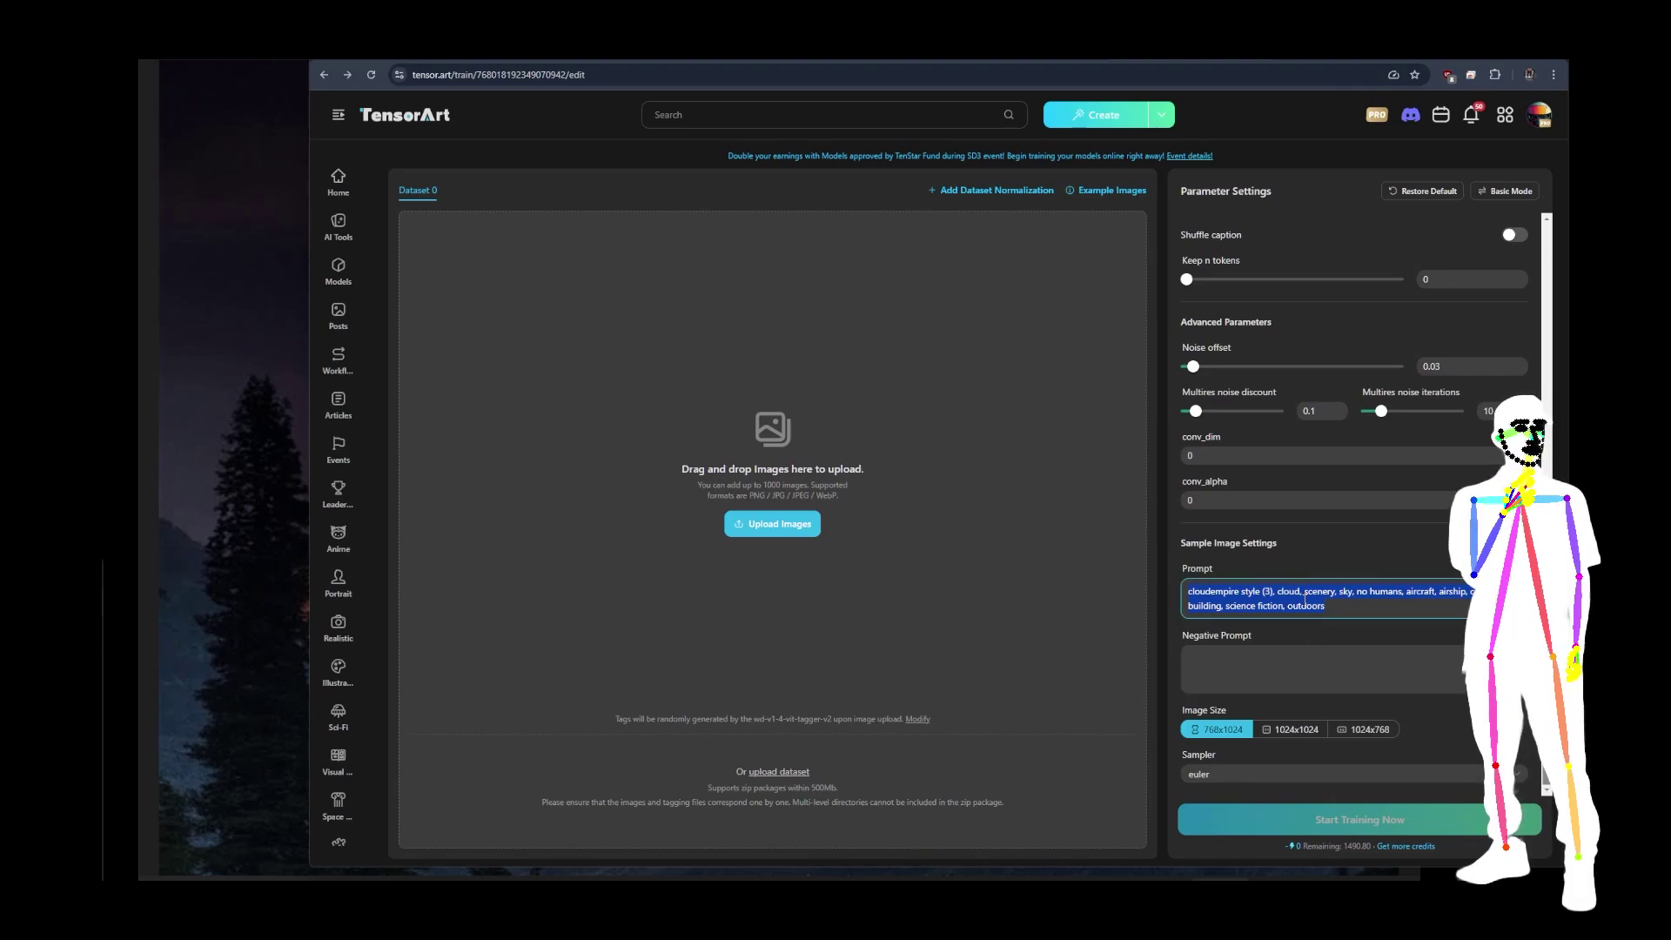
pyautogui.click(1291, 731)
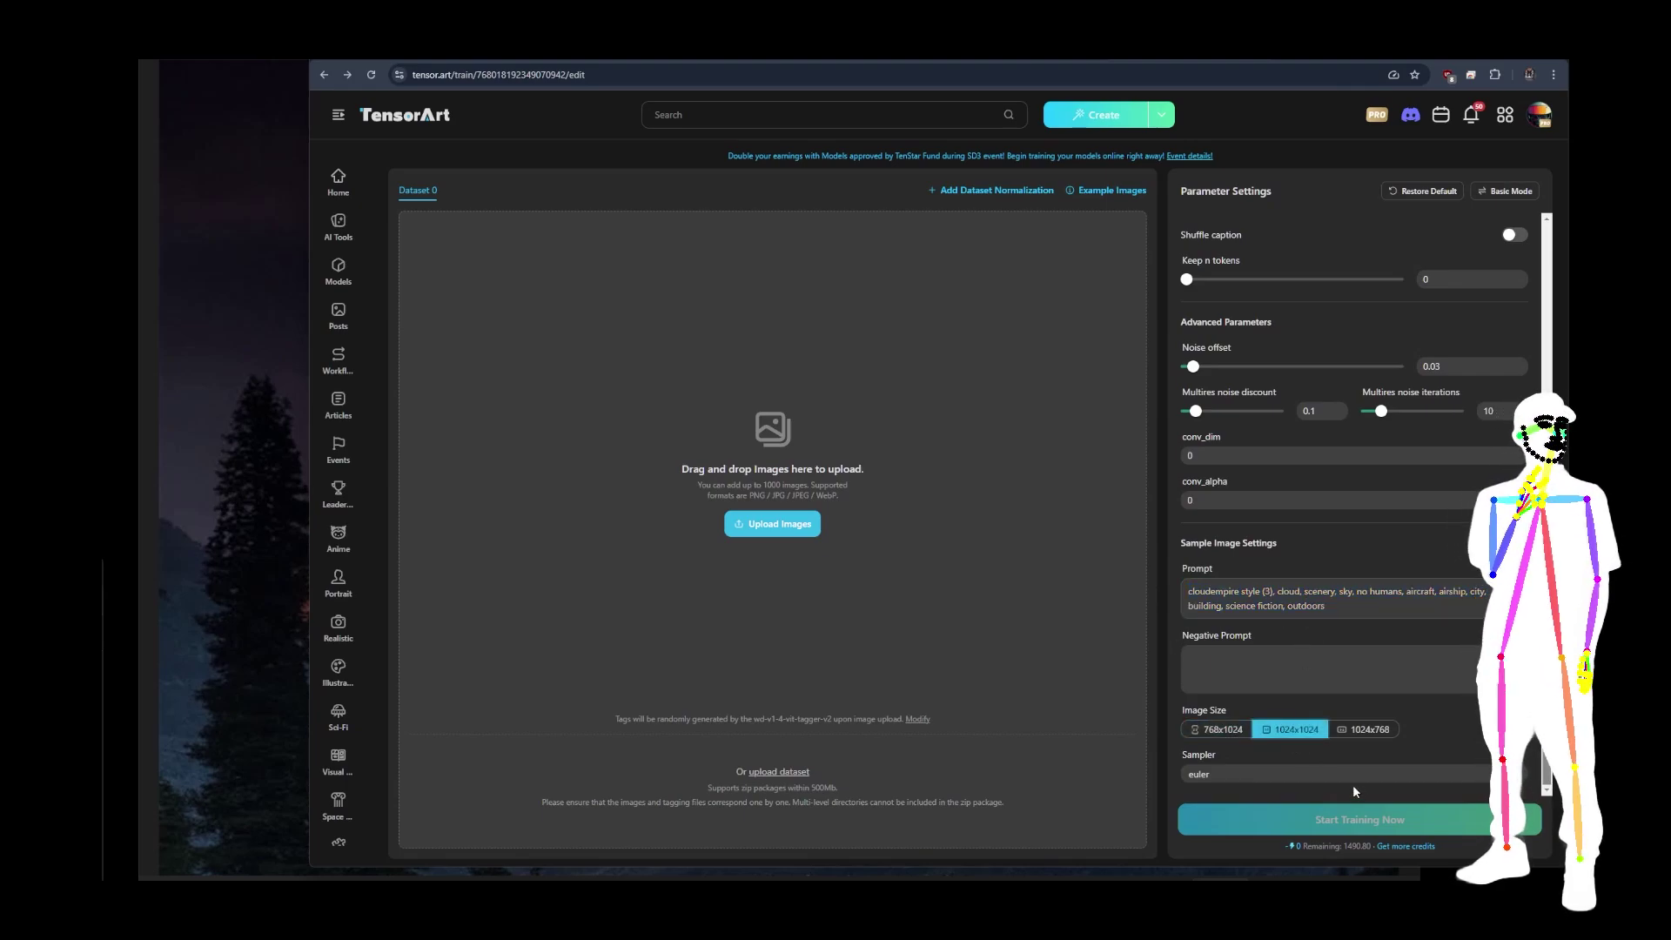
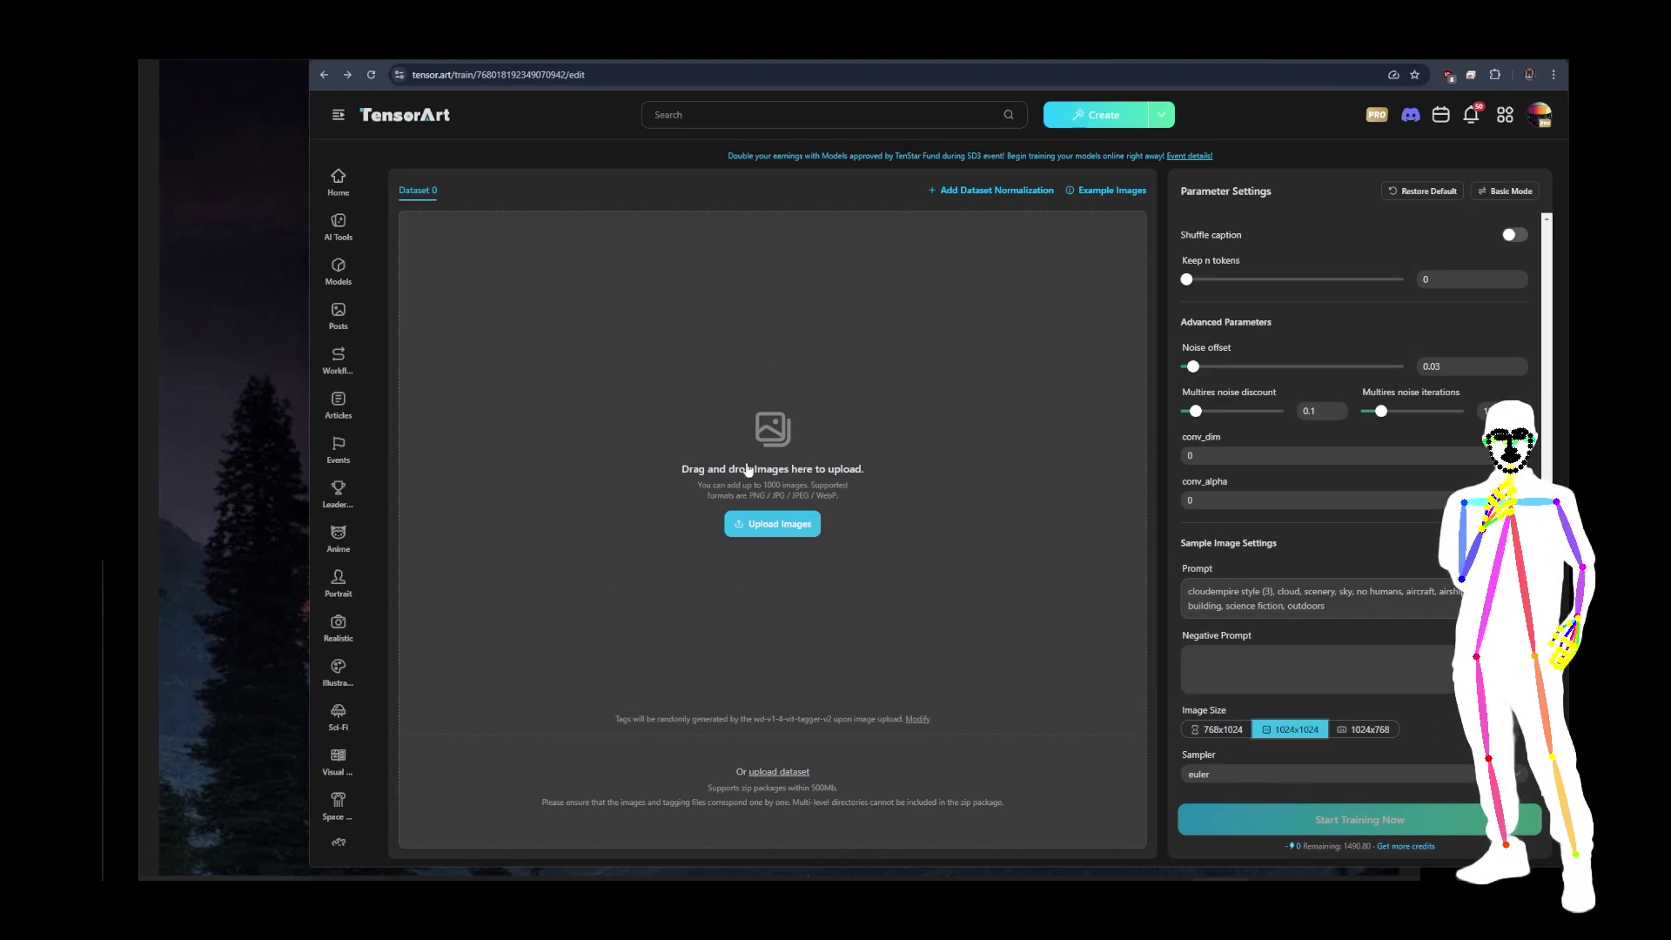
pyautogui.click(1004, 65)
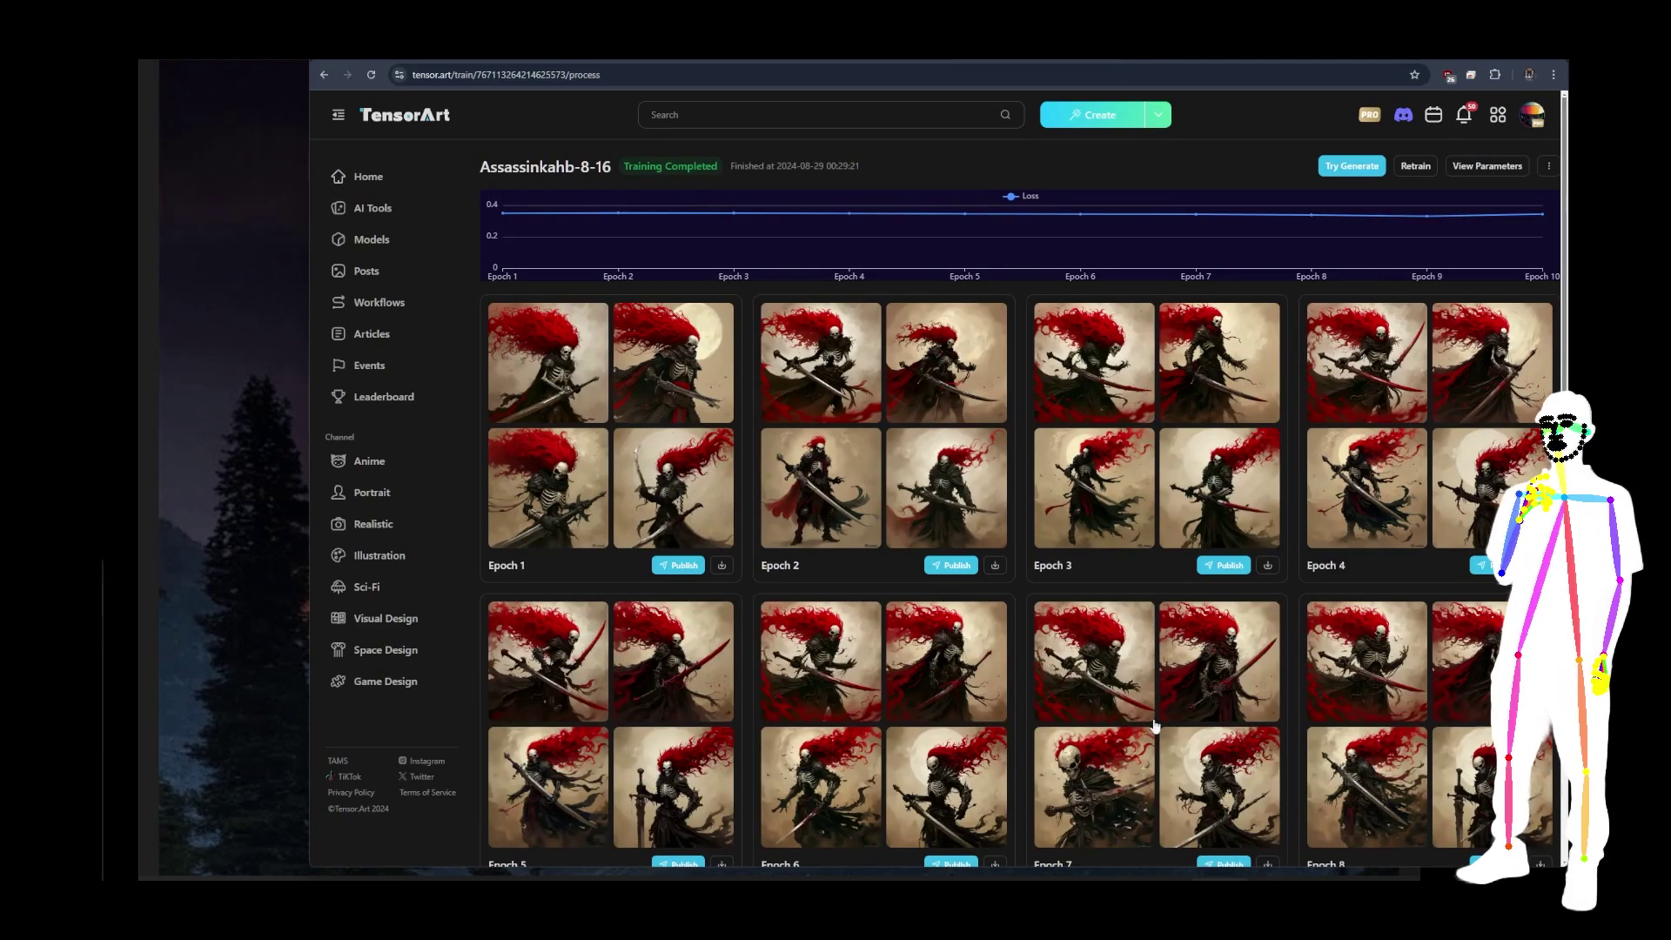
pyautogui.moveTo(940, 244)
pyautogui.scroll(-3, 1118, 361)
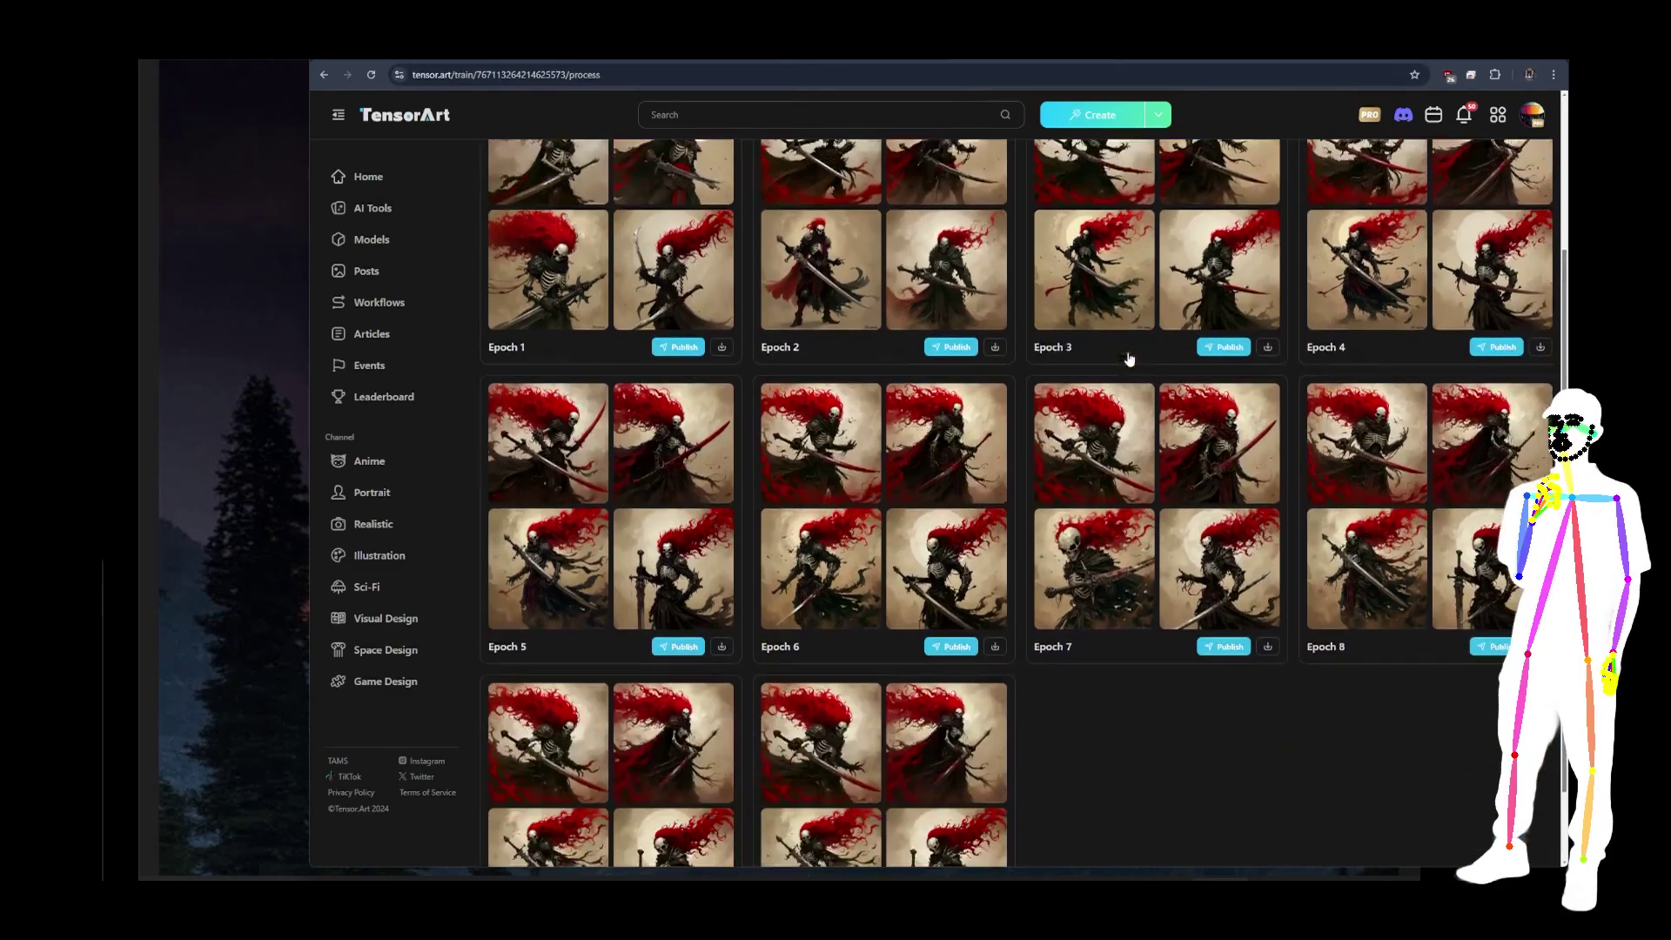
pyautogui.click(853, 56)
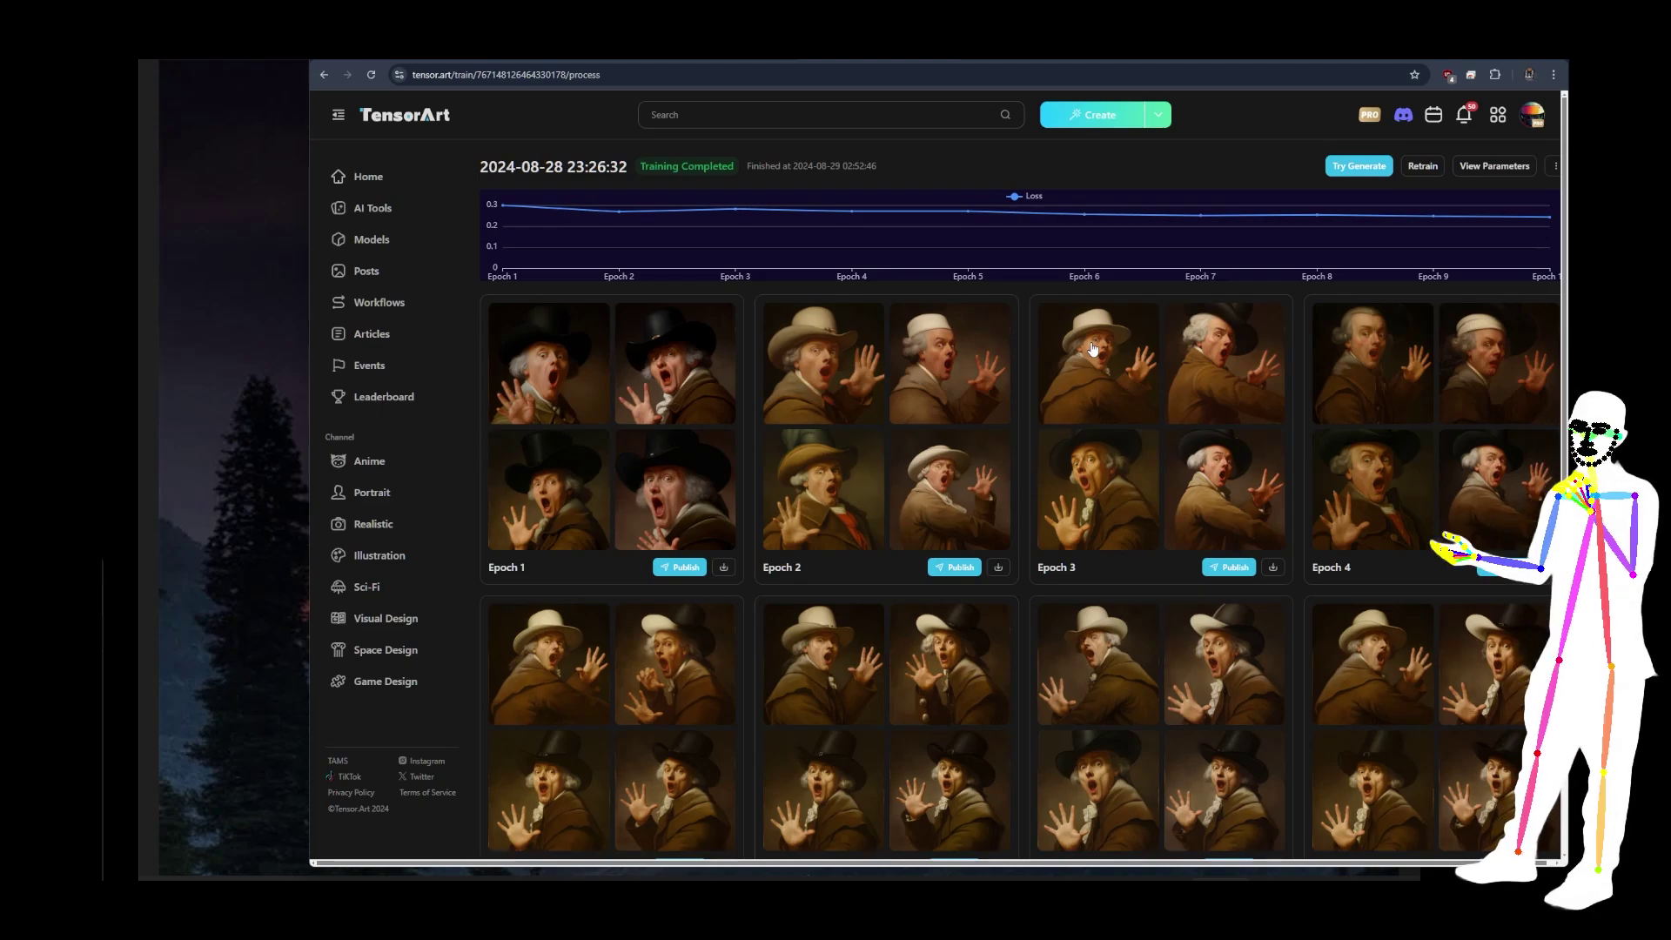
# Generate one portrait image from the Ducreux-style oil painting prompt using FLUX.1 dev-fp8 and the Ducreux 8-16 LoRA at 0.8.
pyautogui.click(726, 59)
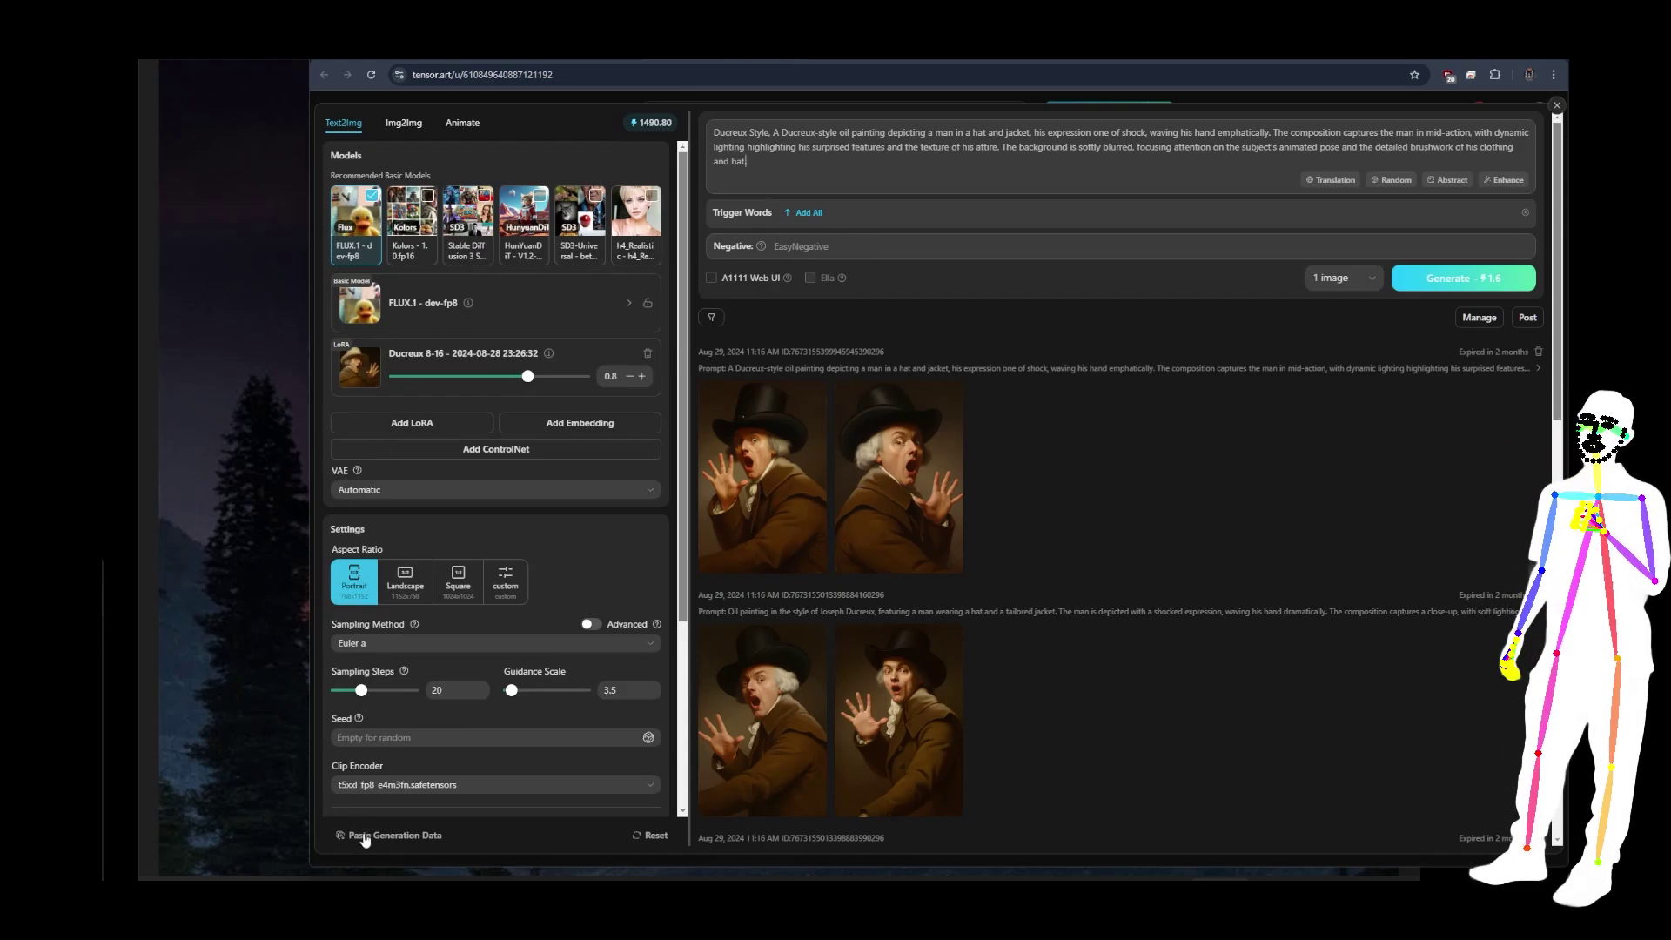
pyautogui.scroll(-3, 610, 549)
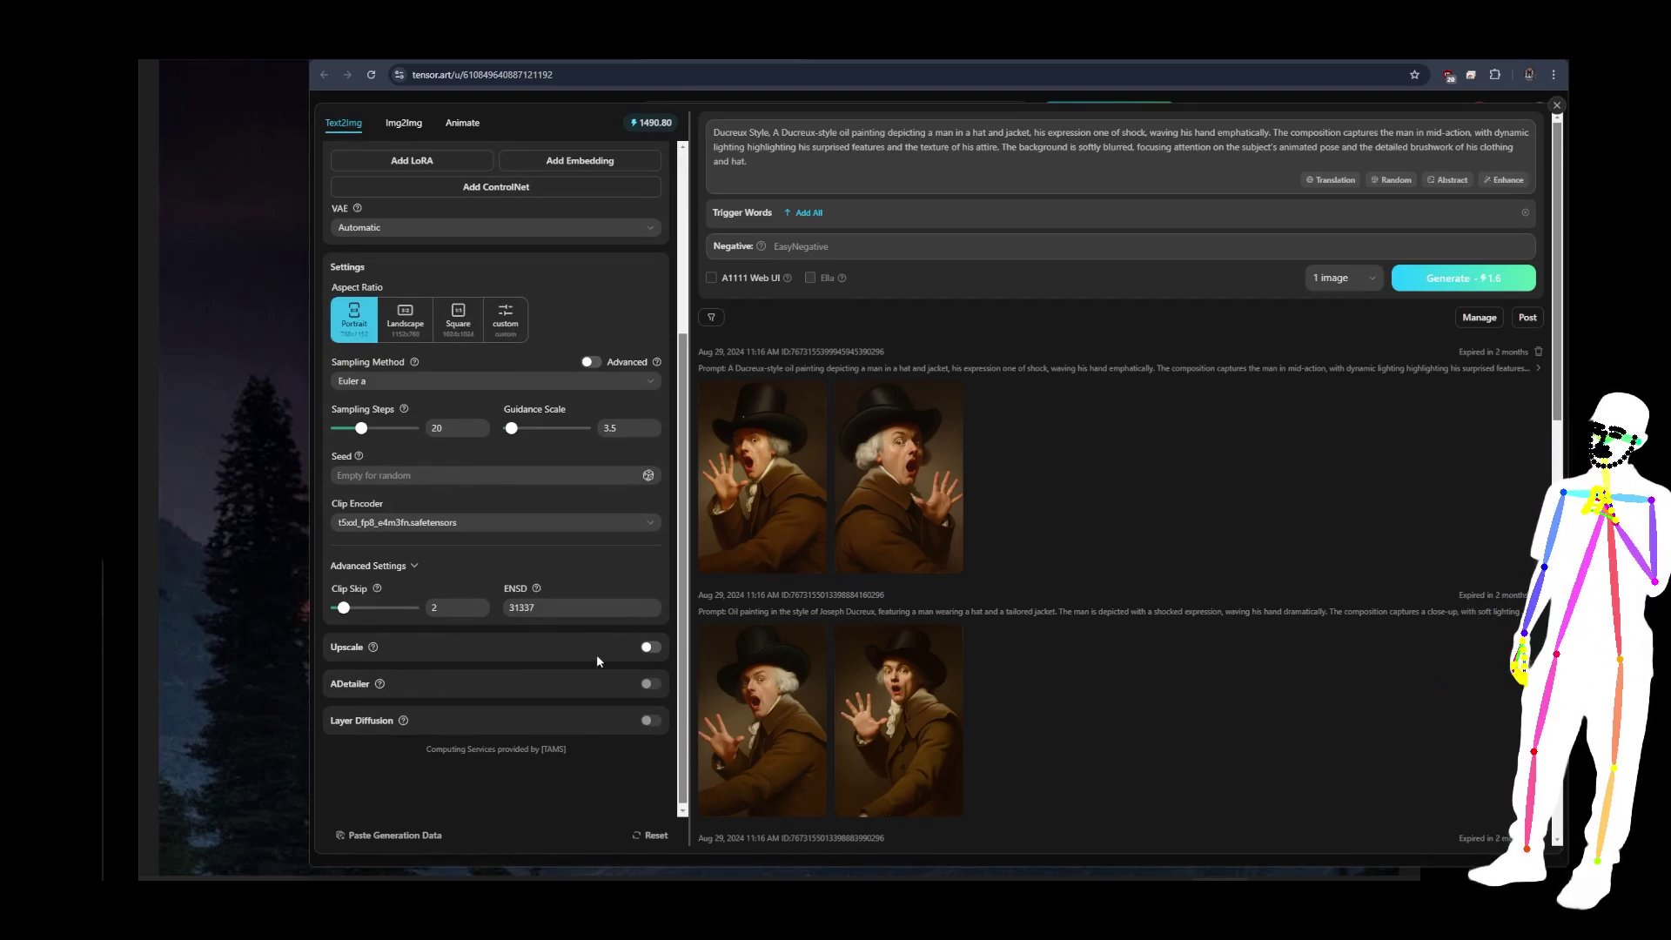
pyautogui.click(595, 366)
pyautogui.click(589, 364)
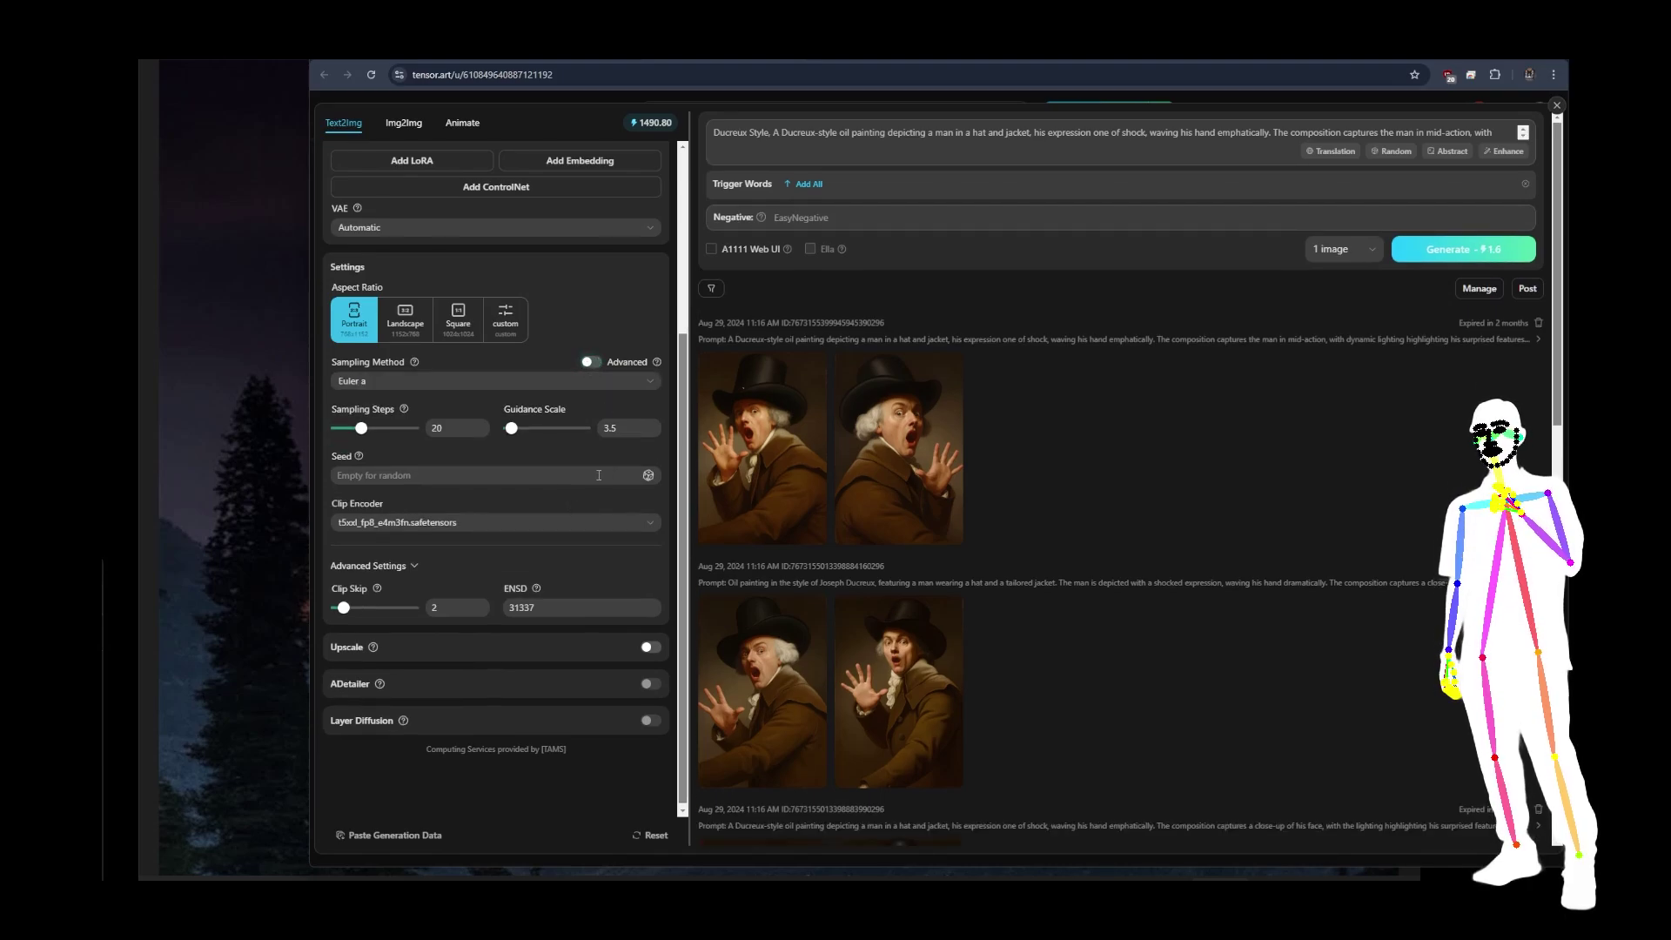
pyautogui.click(384, 567)
pyautogui.click(398, 599)
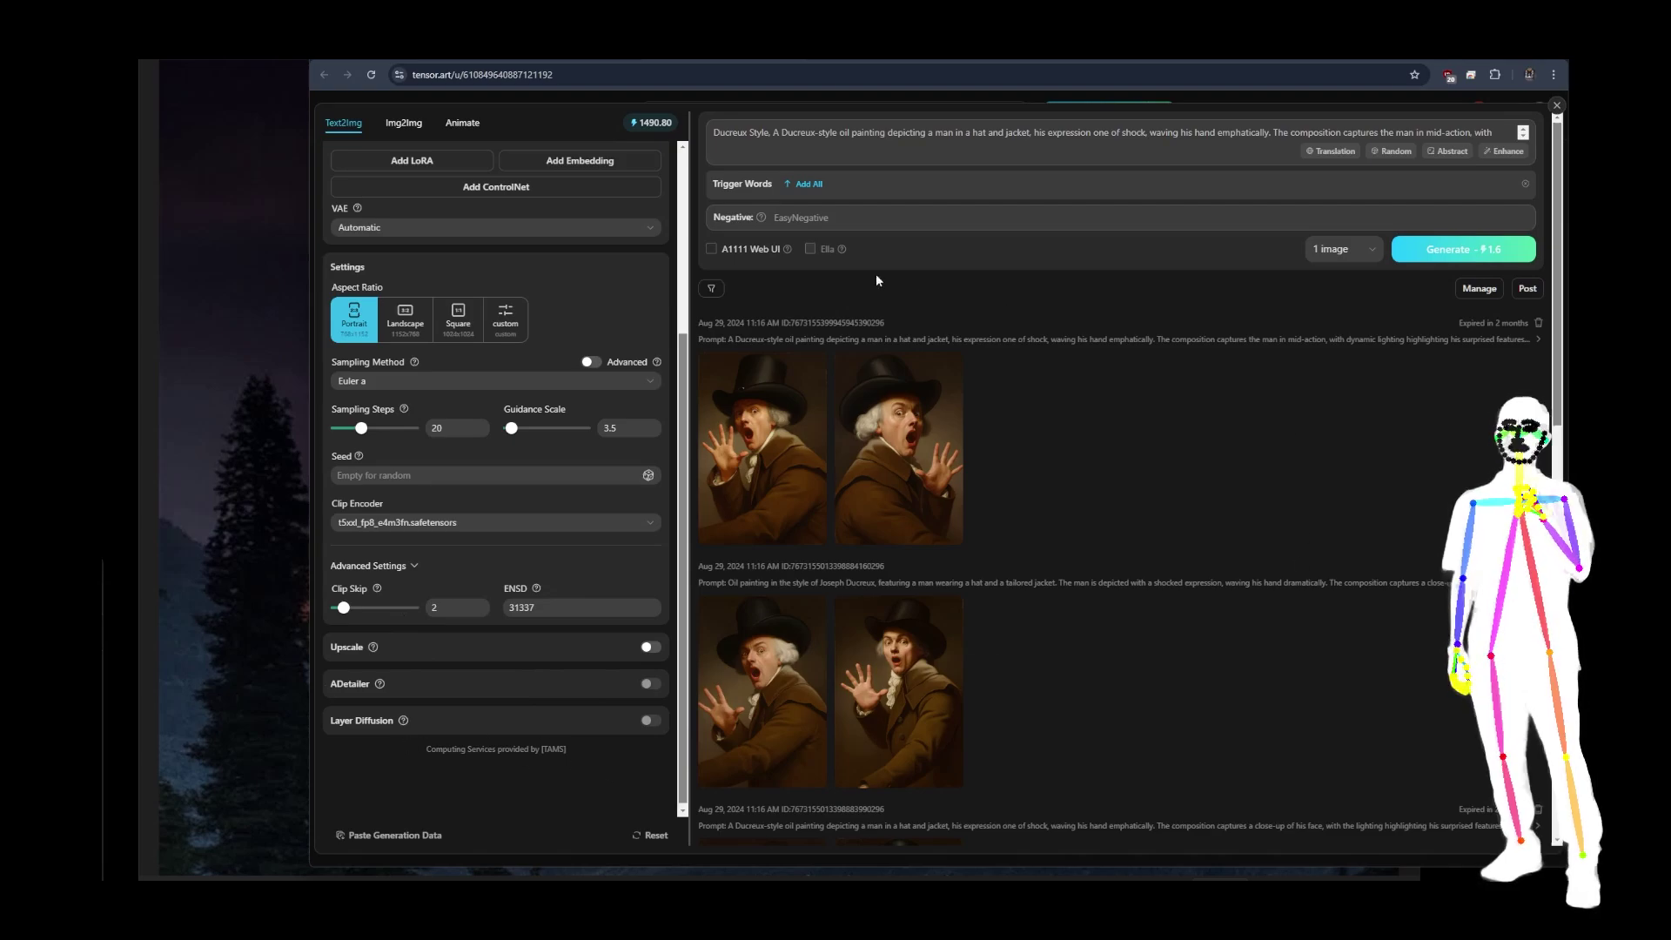
pyautogui.click(1447, 250)
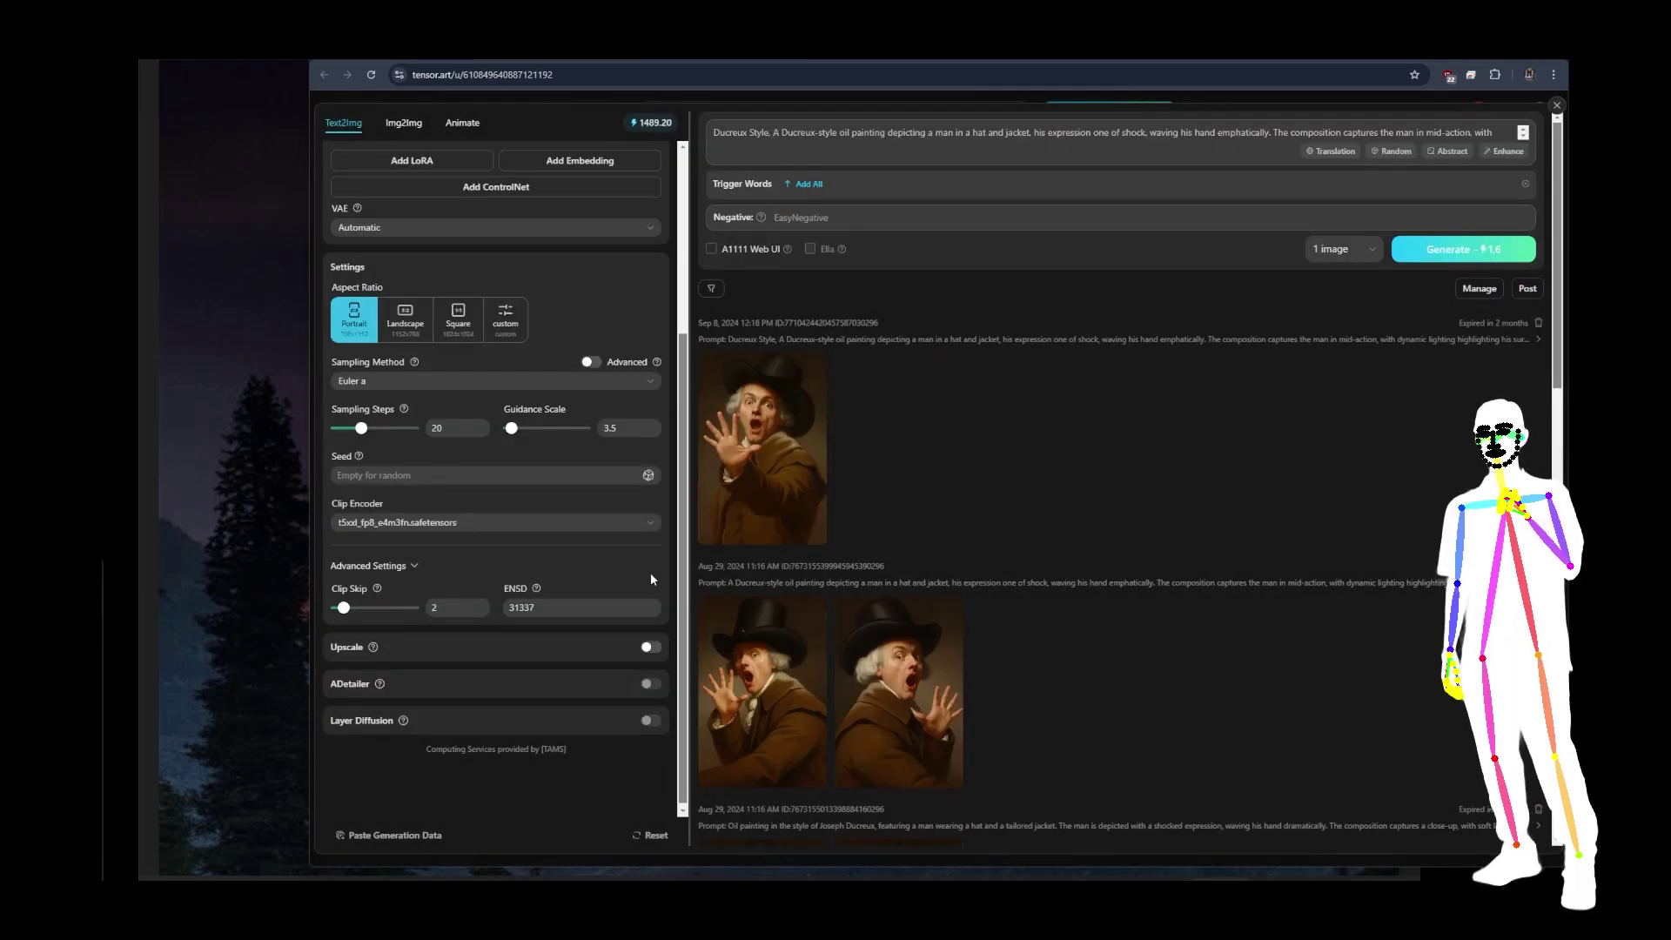
# Inspect the newly generated Ducreux-style image enlarged with its generation data, and close the view.
pyautogui.moveTo(823, 441)
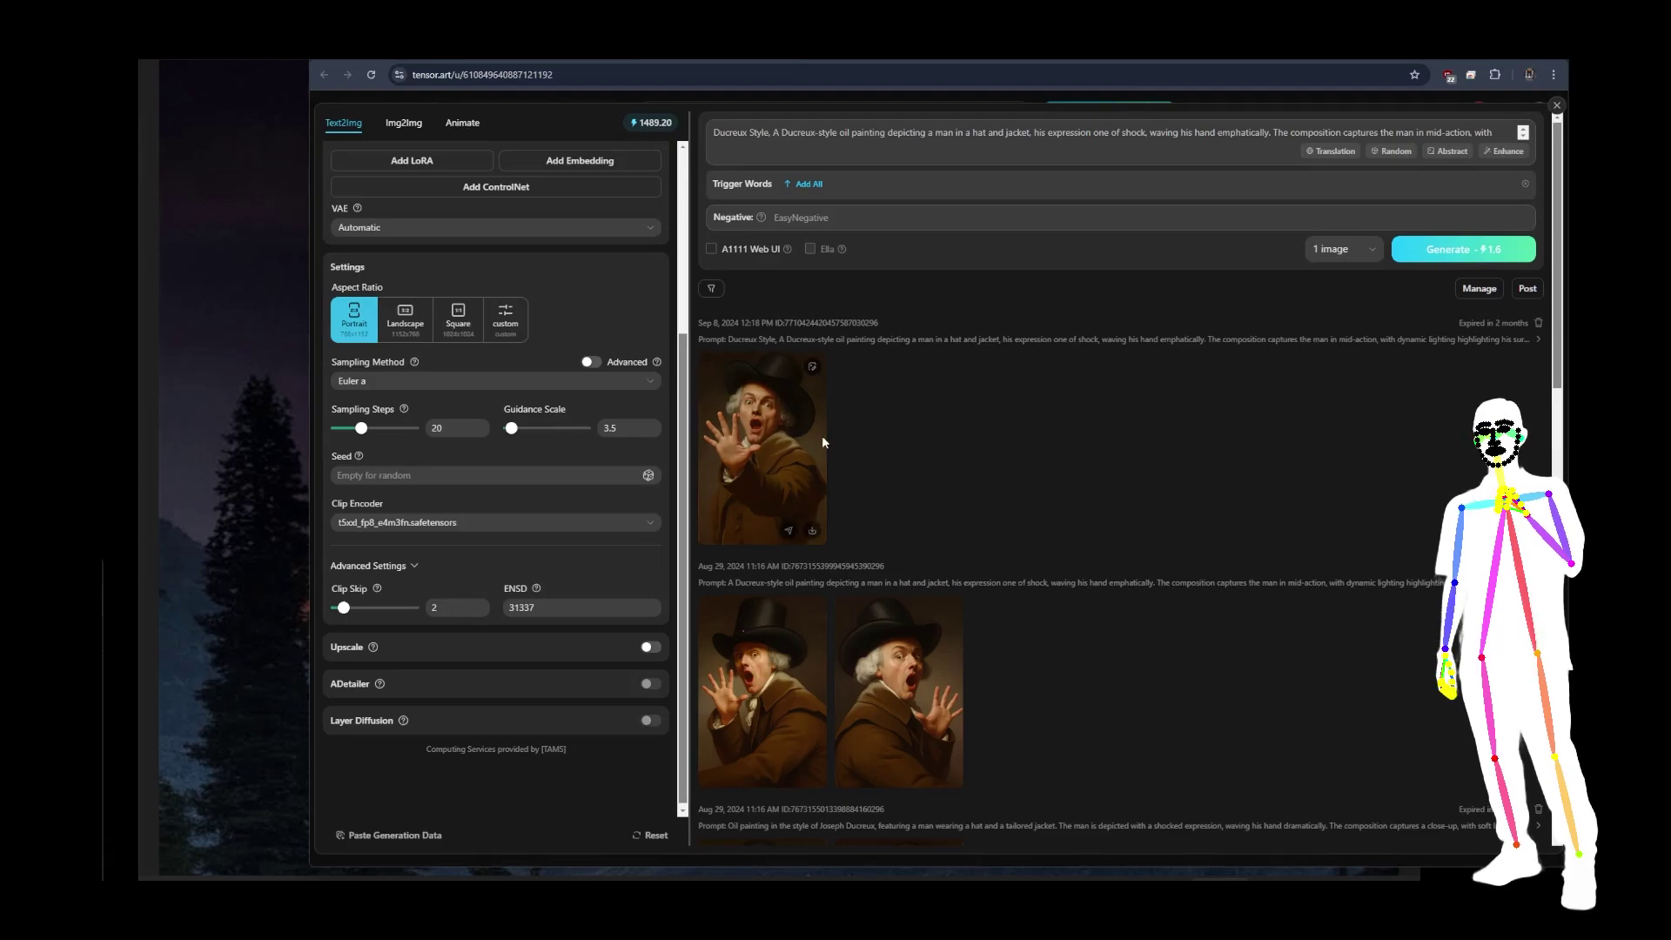
pyautogui.click(766, 449)
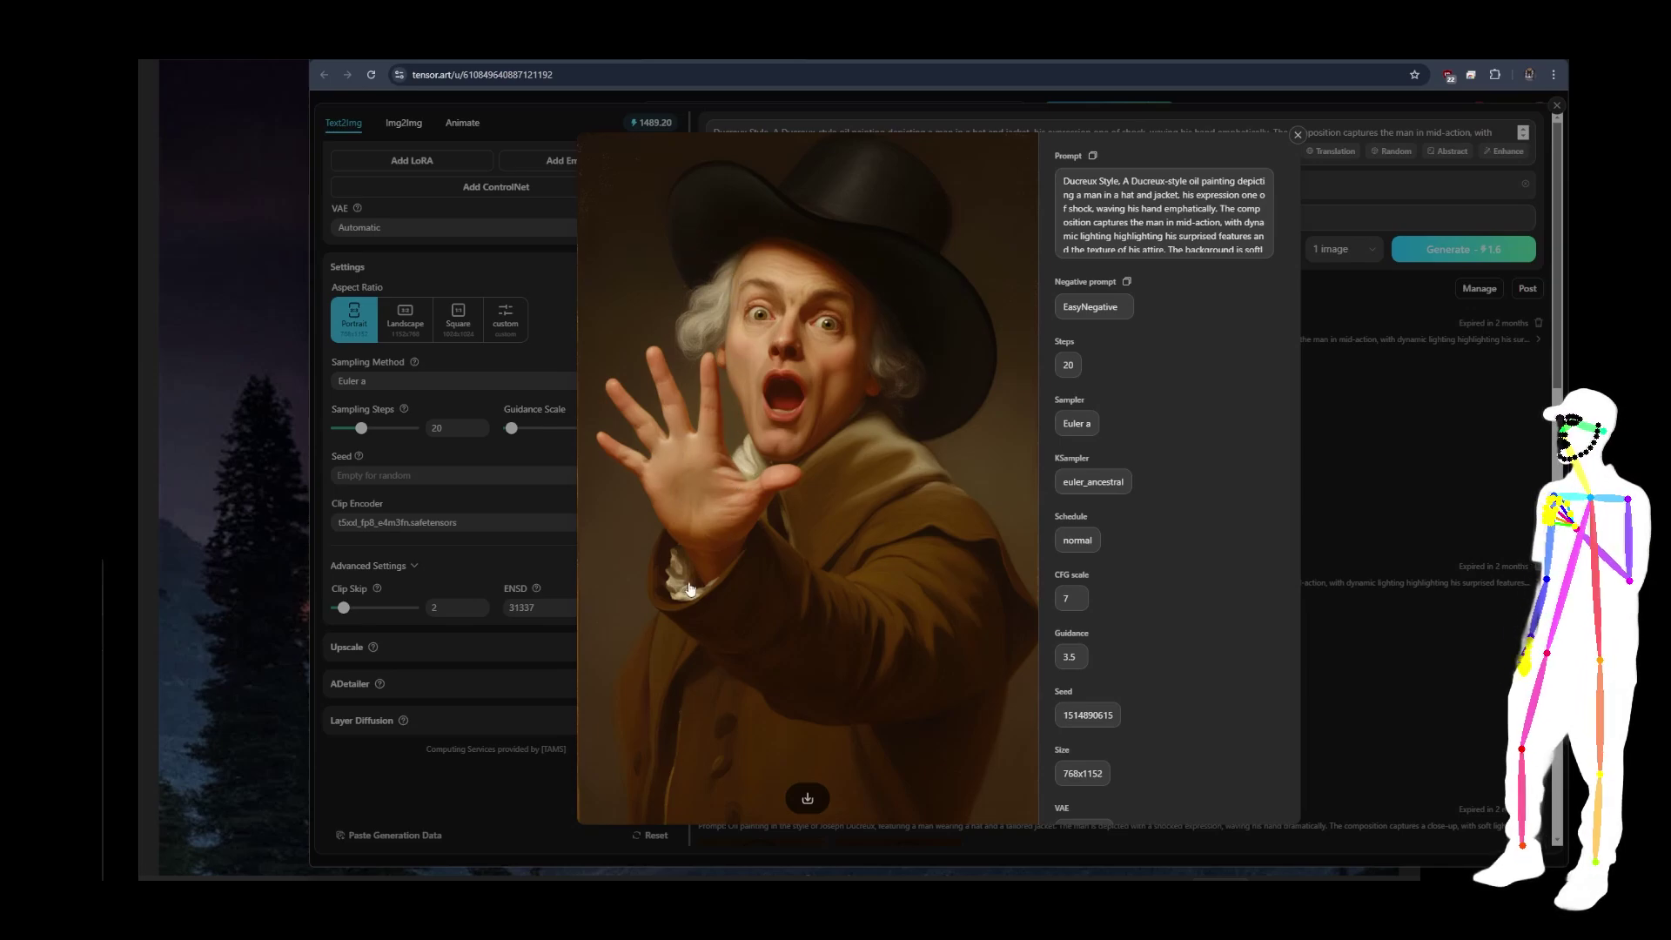
pyautogui.click(1298, 136)
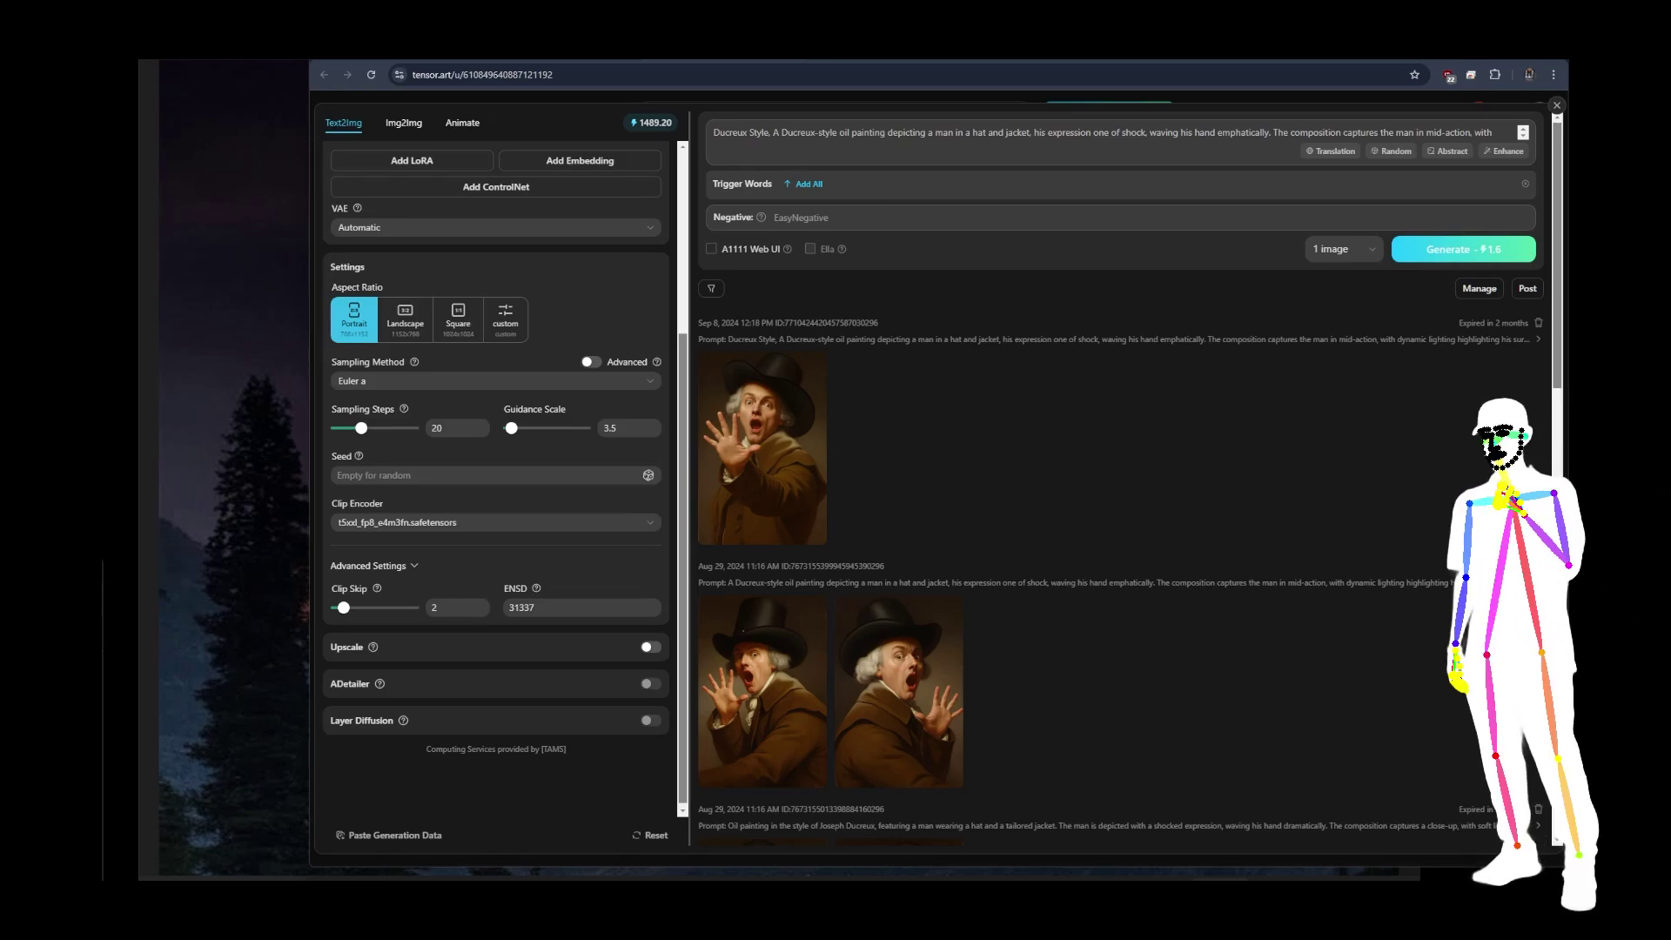
# Close the image generator and look at the other creation options, including ComfyFlow.
pyautogui.press('Escape')
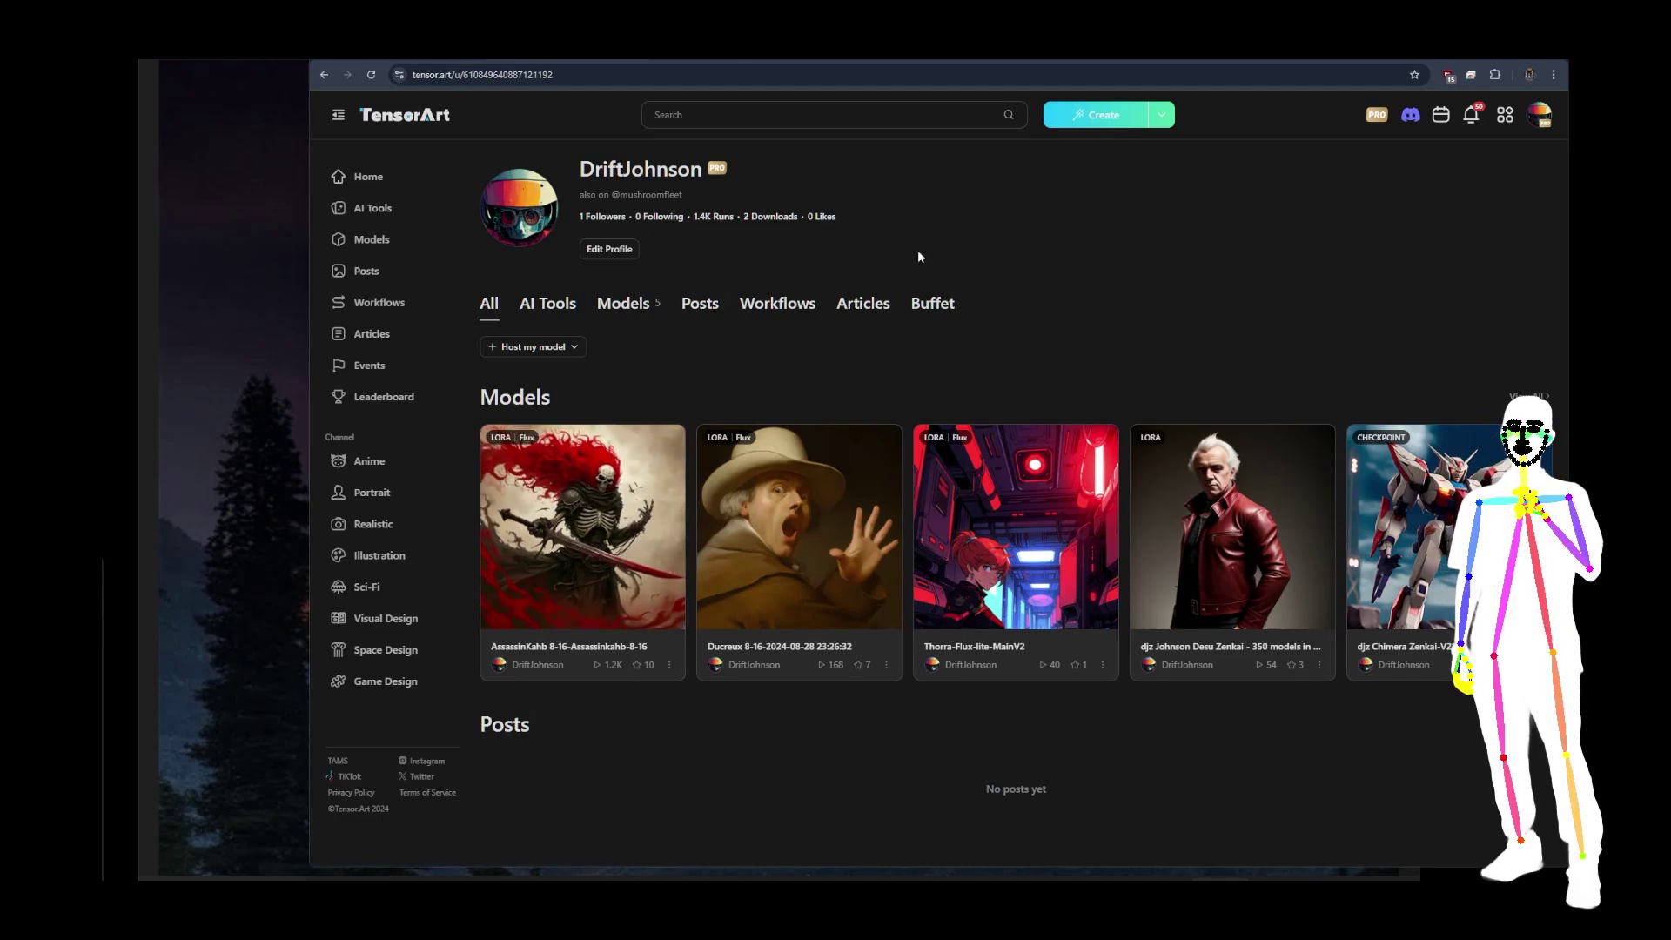
pyautogui.click(1170, 113)
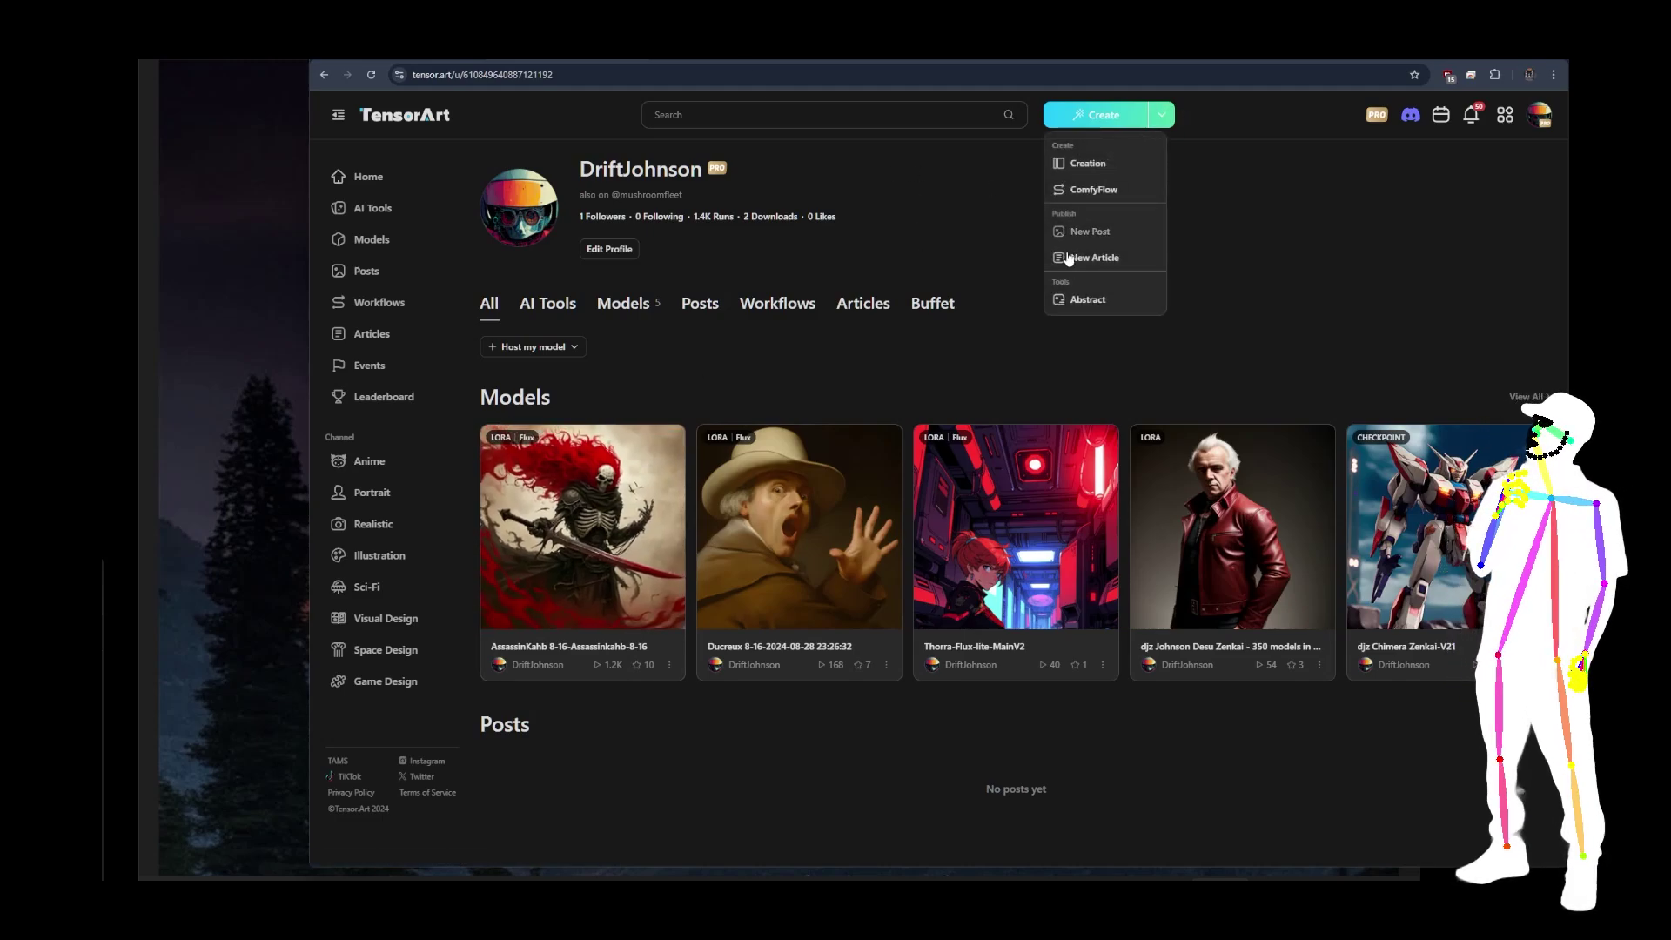
pyautogui.click(1084, 189)
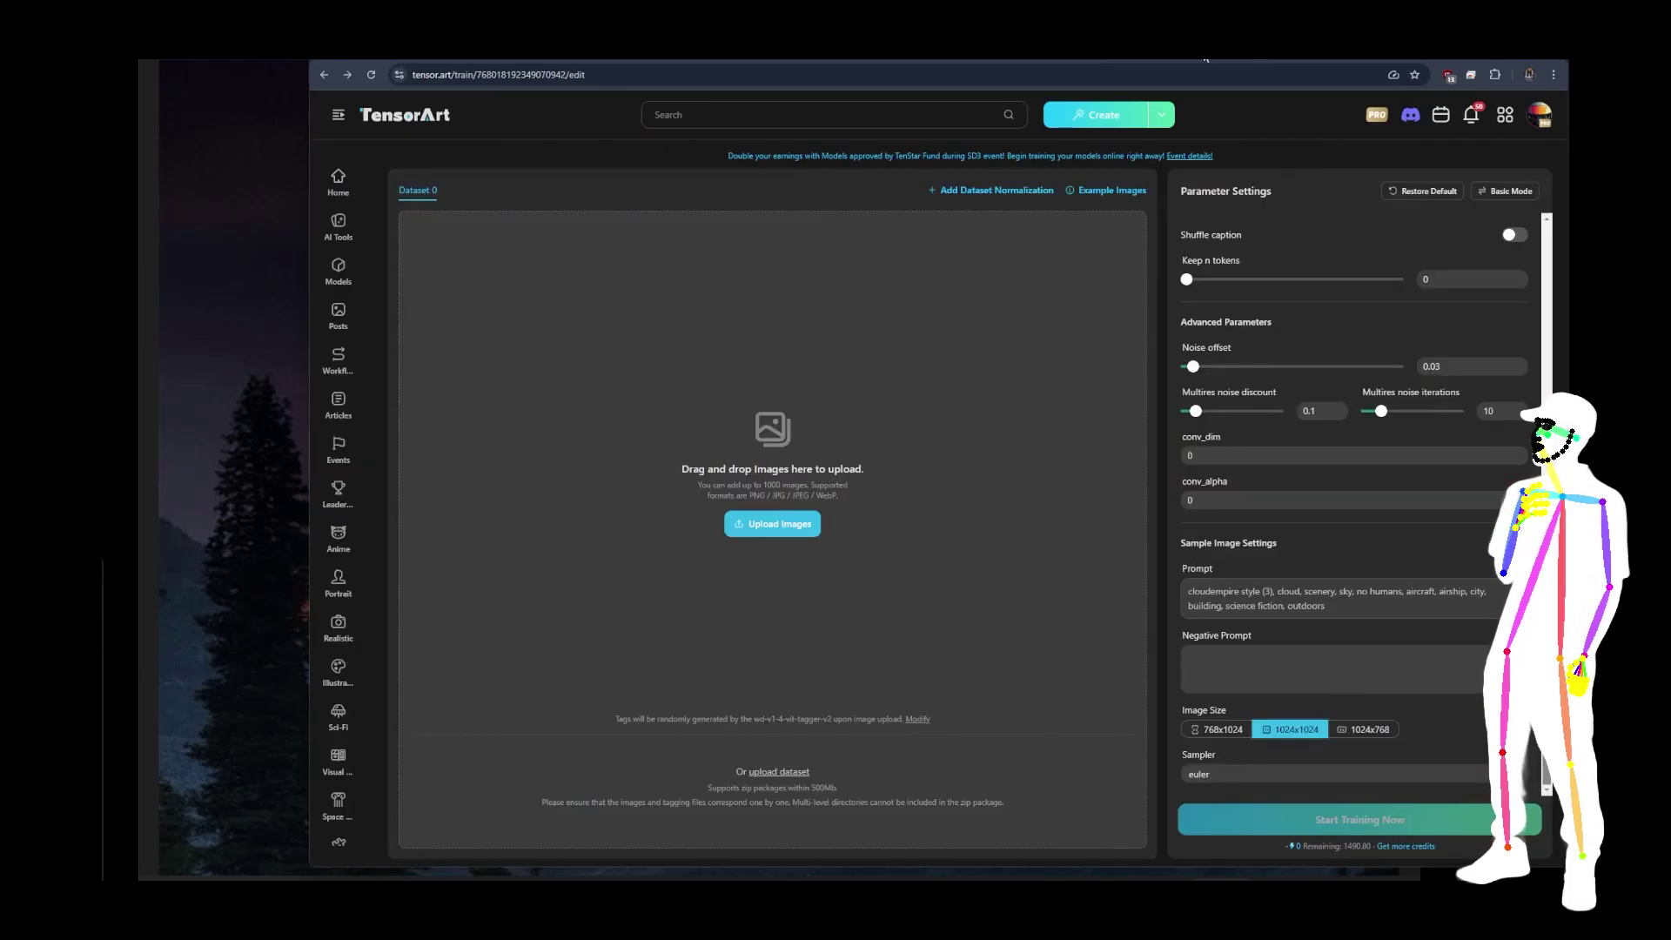
# Recheck the whole FLUX.1 dev-fp8 LoRA training setup, from base model and trigger words through conv_alpha and the sample image settings.
pyautogui.scroll(6, 1366, 492)
pyautogui.scroll(3, 1380, 508)
pyautogui.scroll(-2, 1380, 508)
pyautogui.scroll(2, 1381, 508)
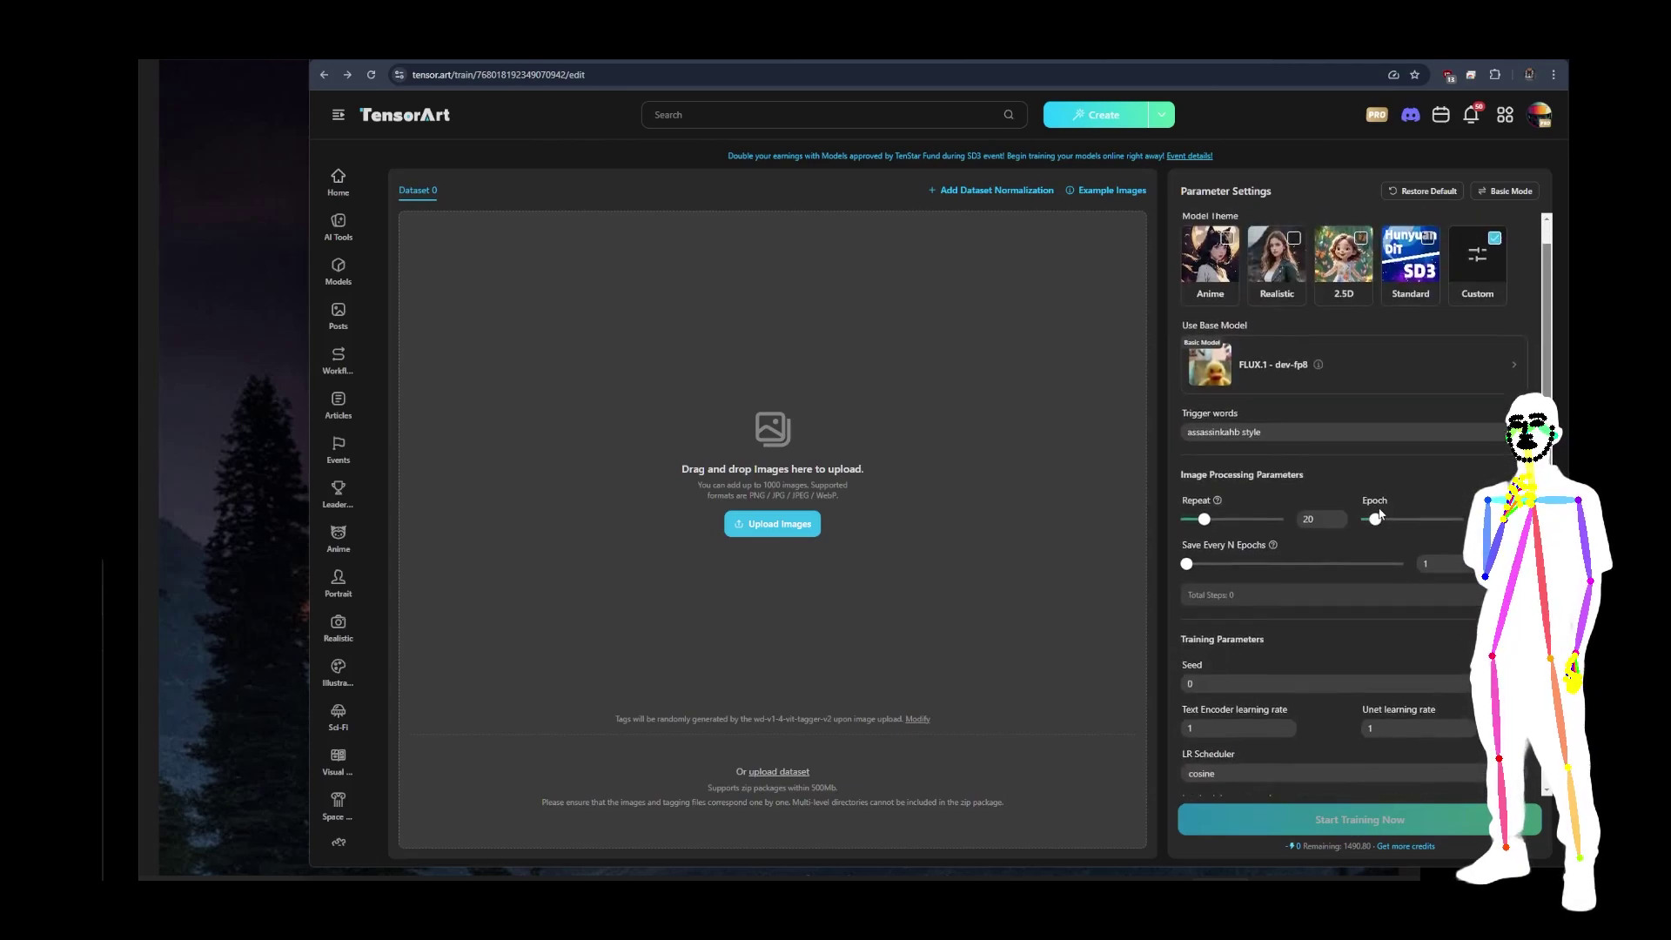
pyautogui.scroll(1, 1379, 515)
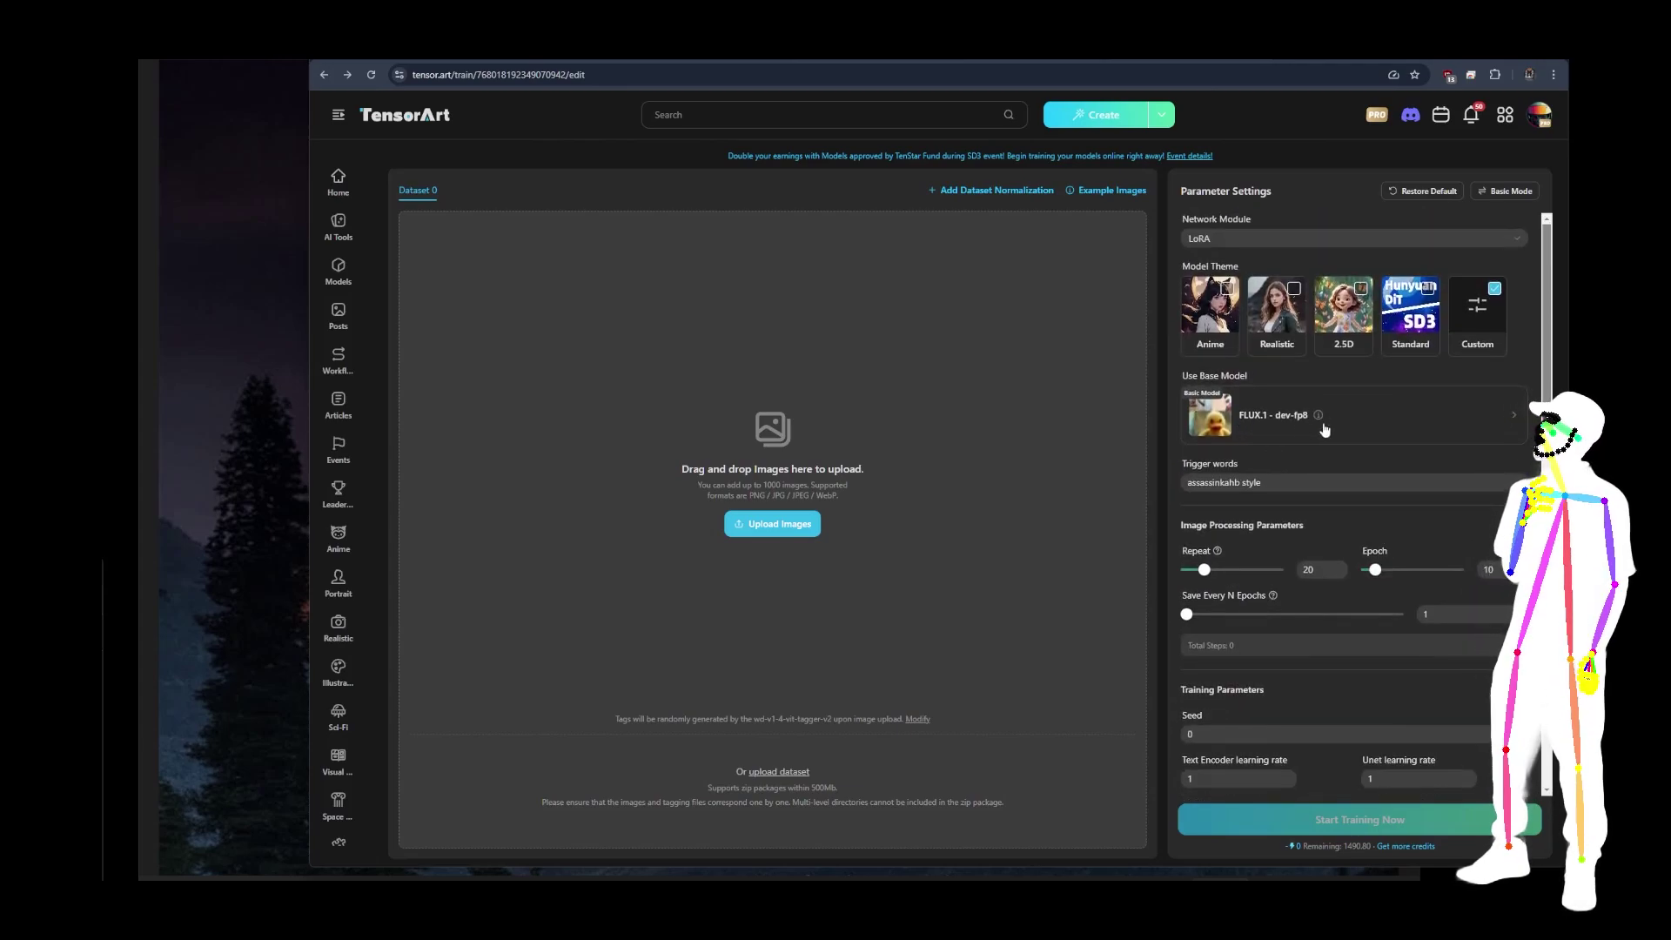
pyautogui.scroll(-3, 1323, 430)
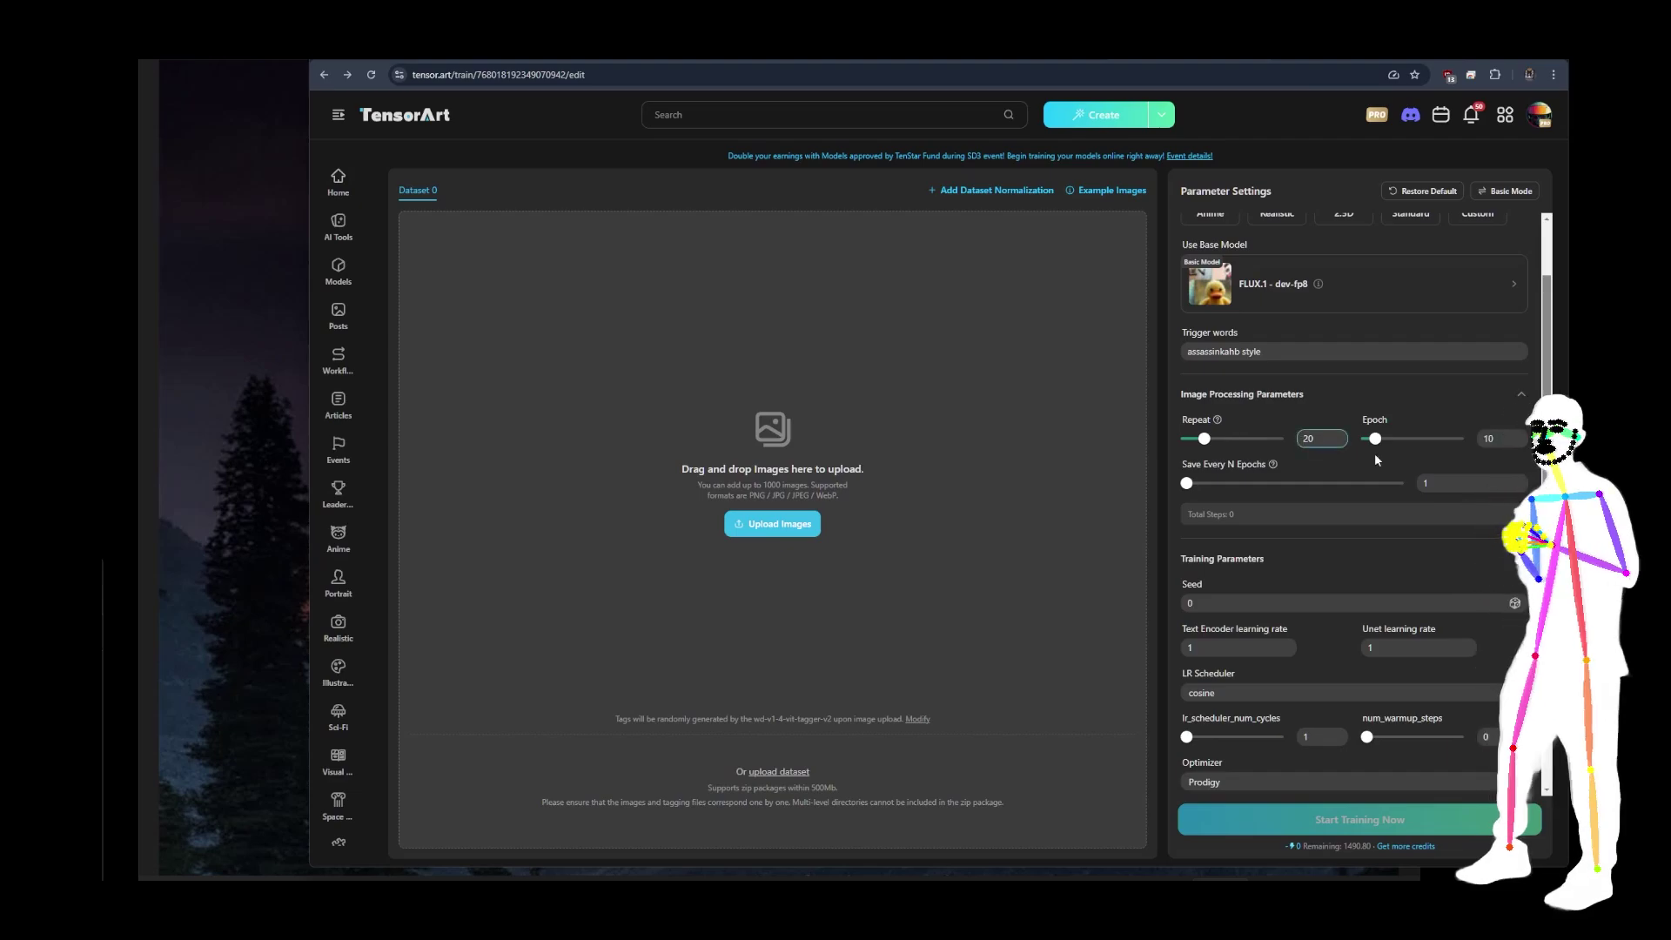
pyautogui.scroll(-4, 1453, 426)
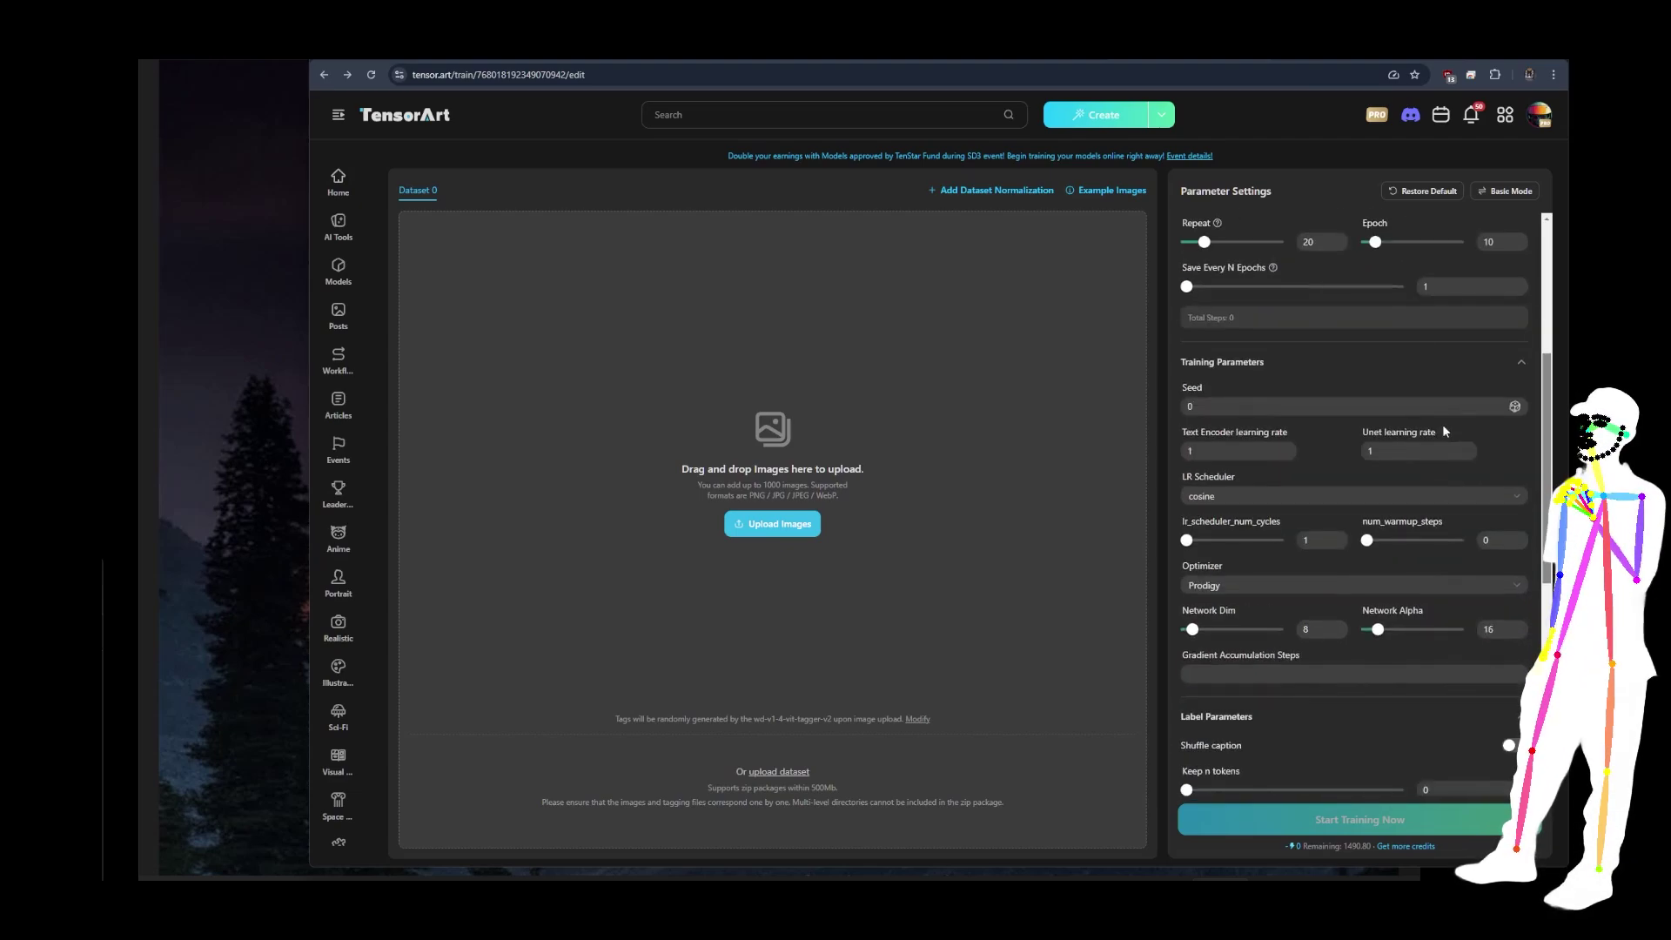
pyautogui.scroll(-3, 1208, 463)
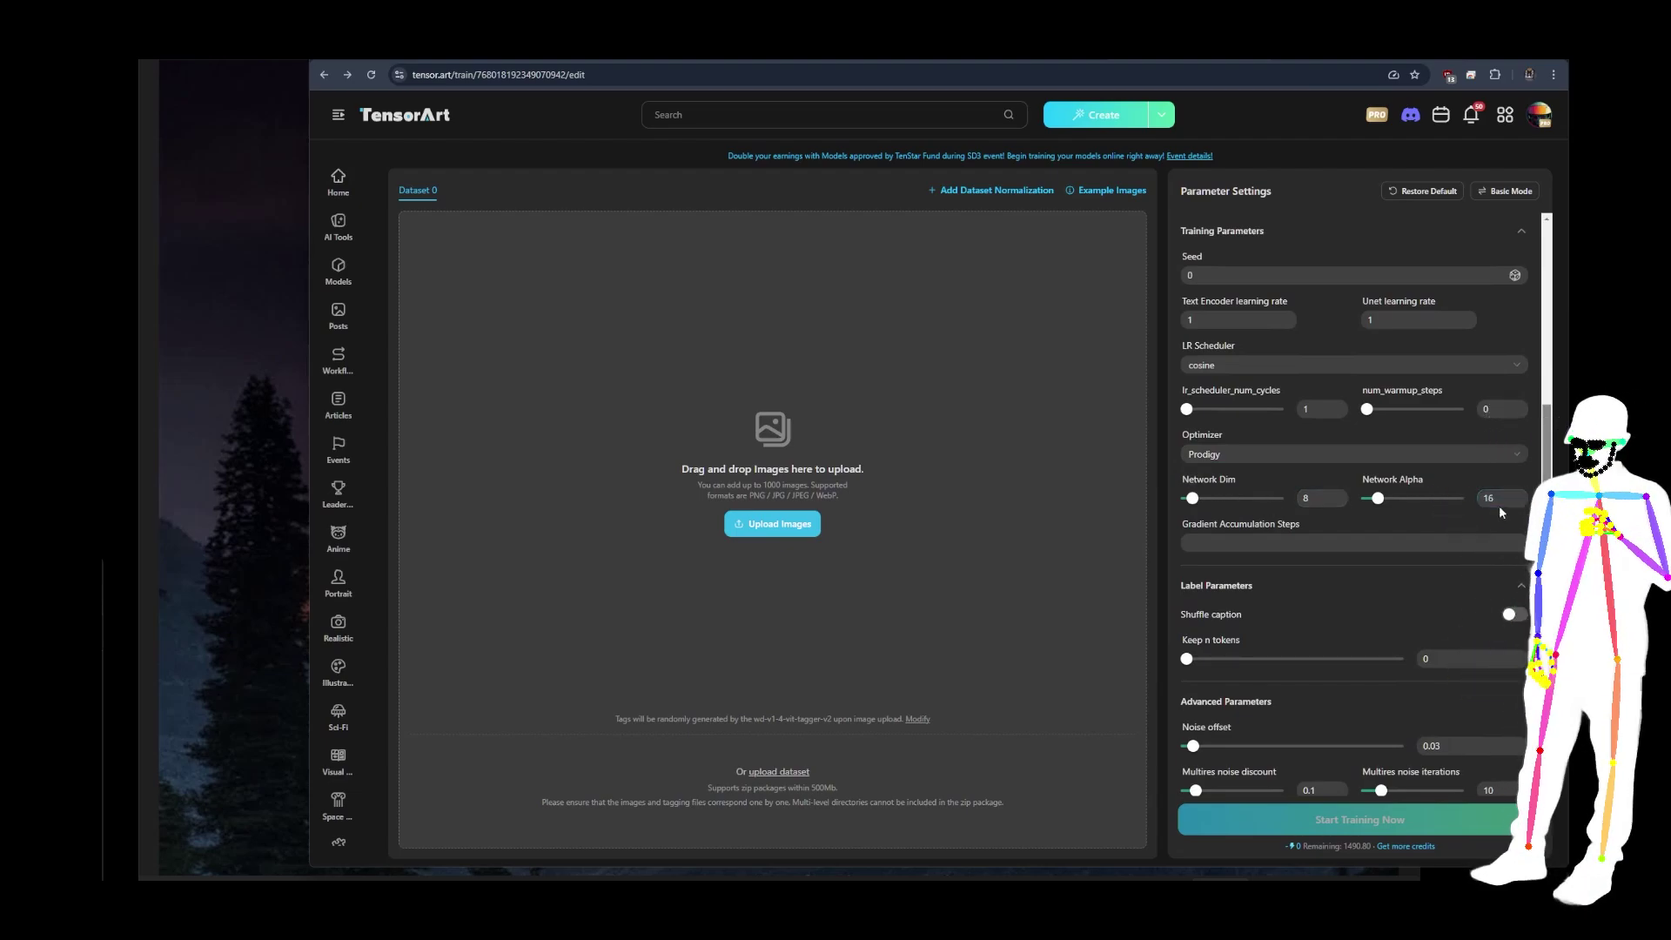
pyautogui.scroll(-4, 1396, 432)
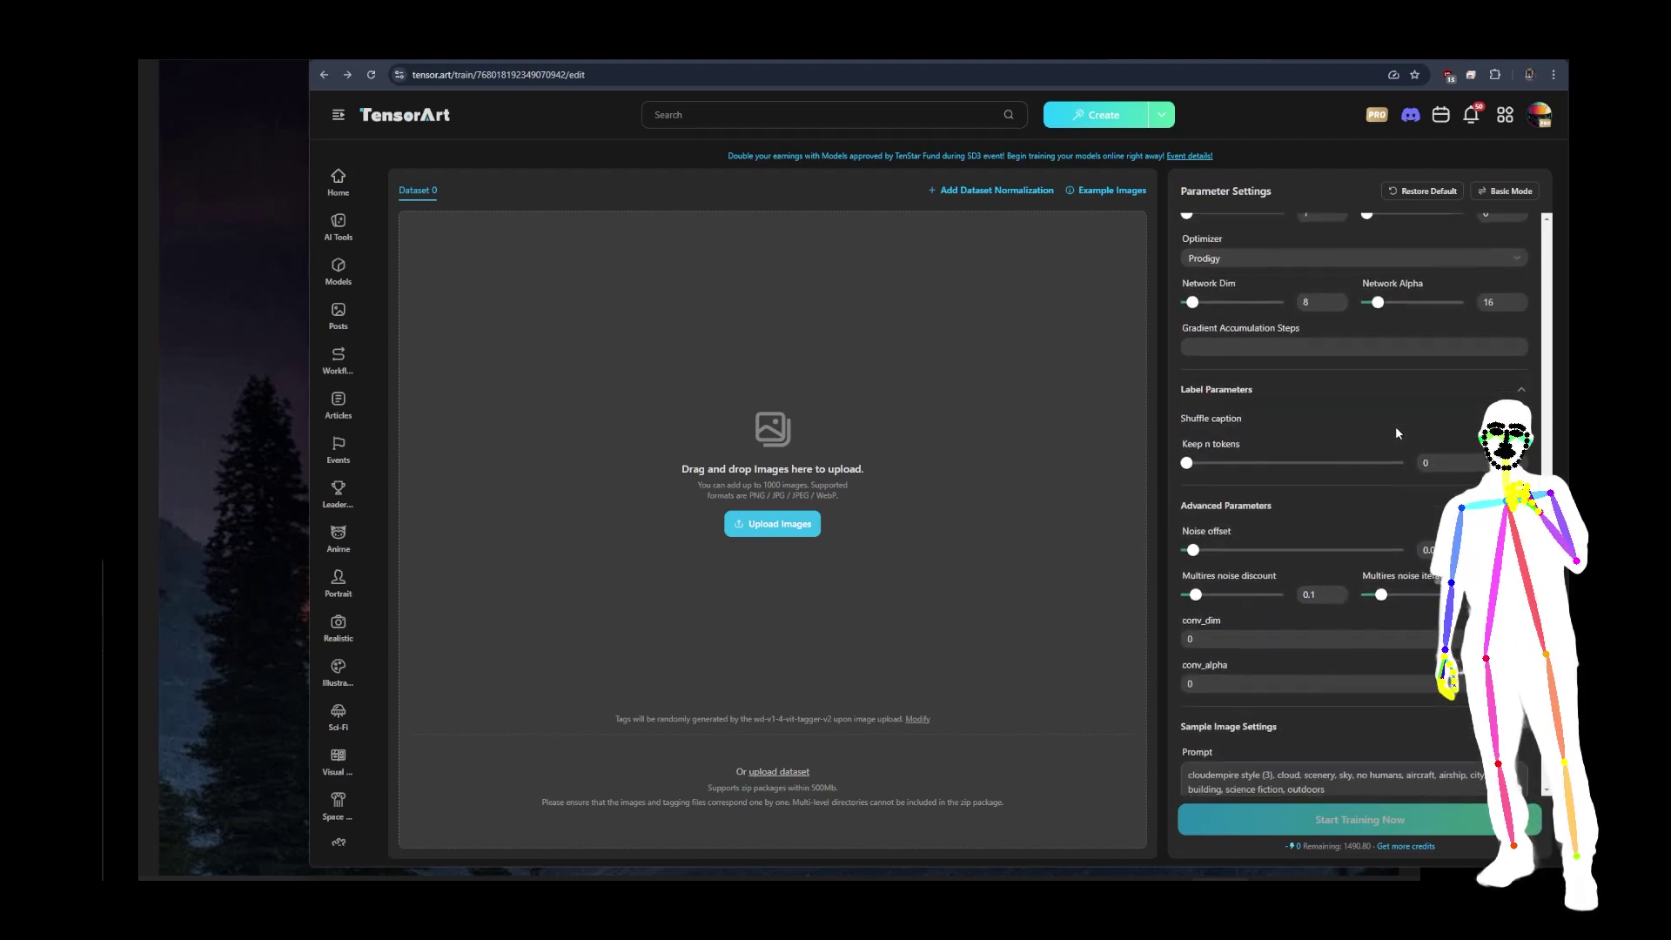
pyautogui.scroll(-3, 1395, 432)
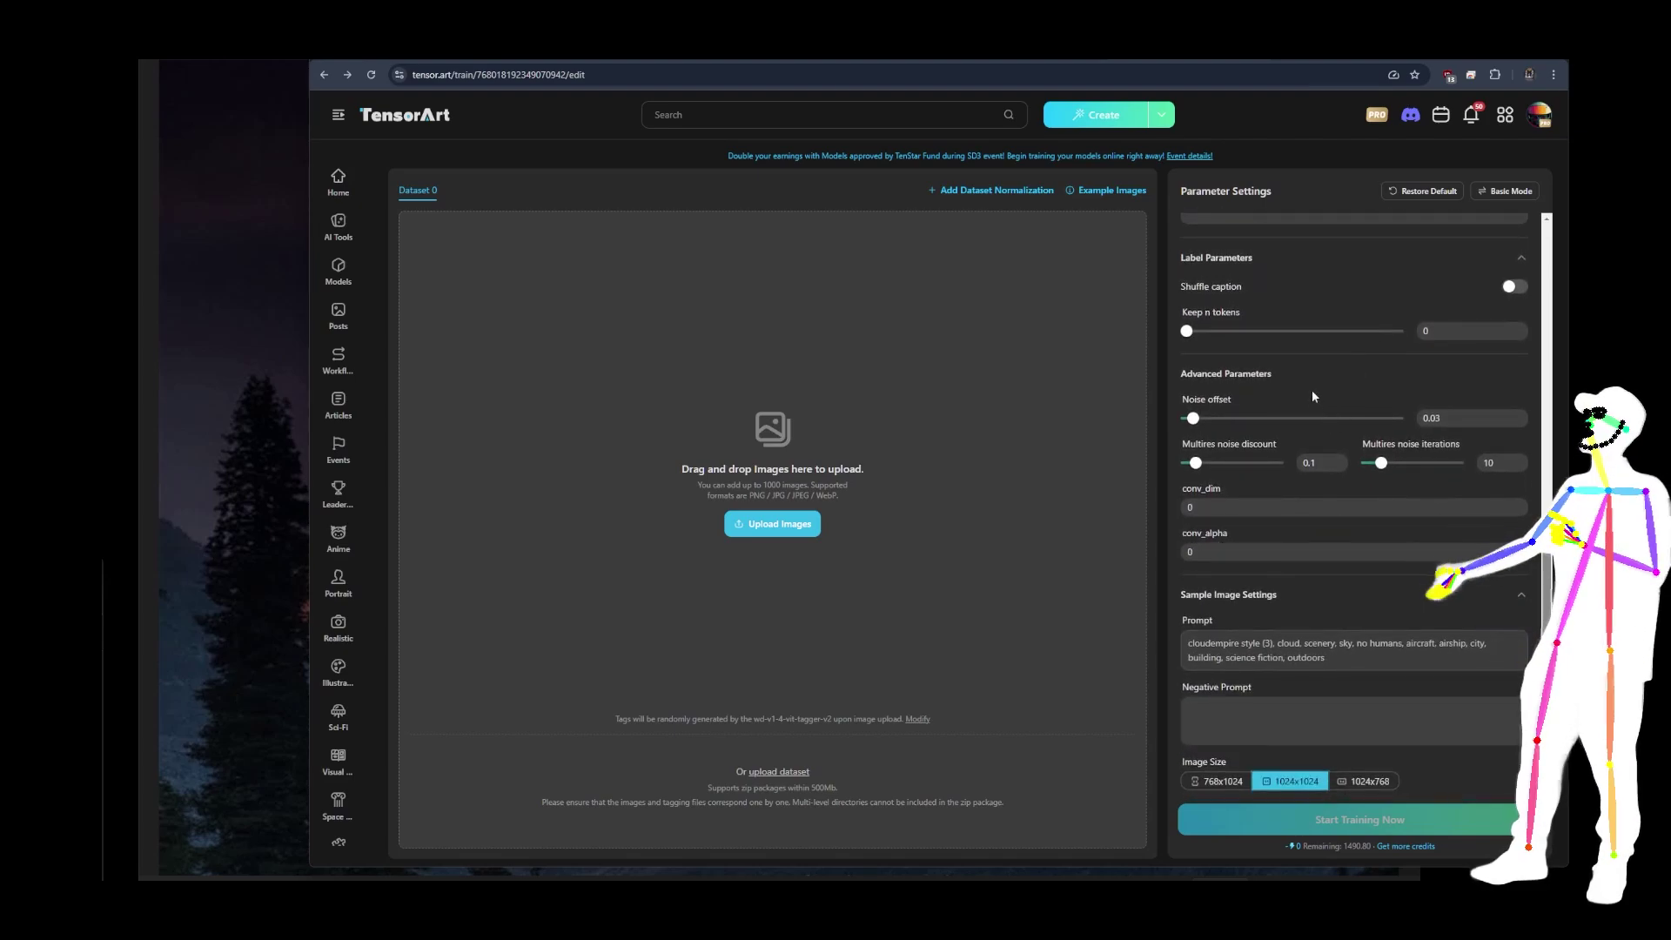
pyautogui.scroll(3, 1318, 398)
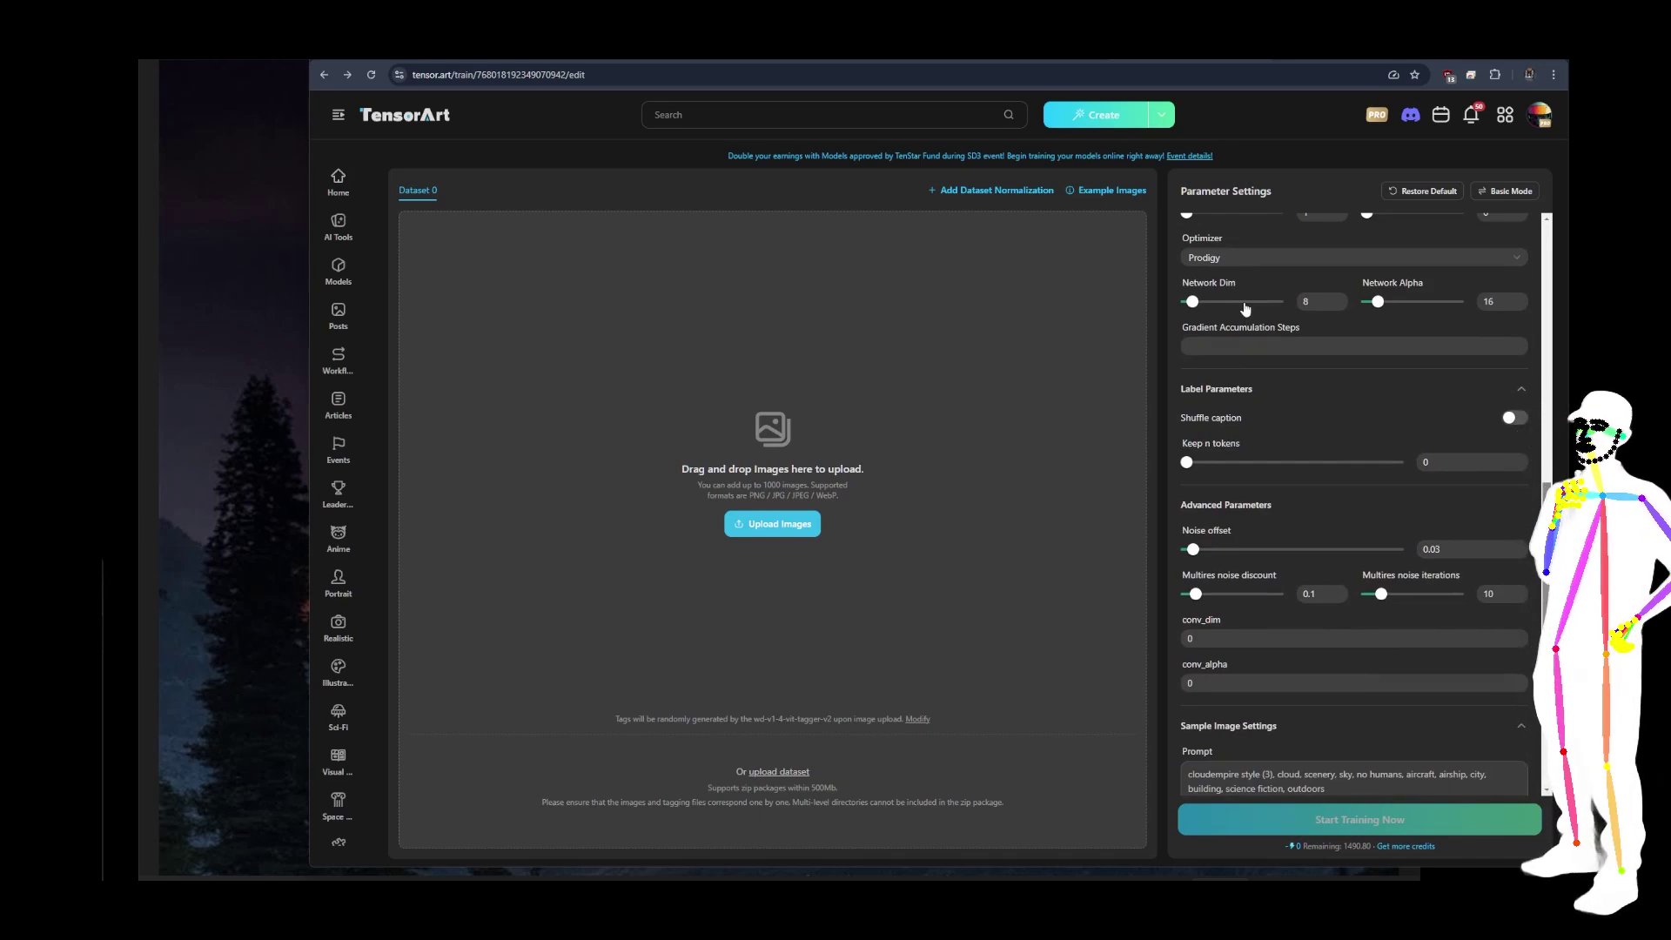
pyautogui.scroll(-1, 1304, 503)
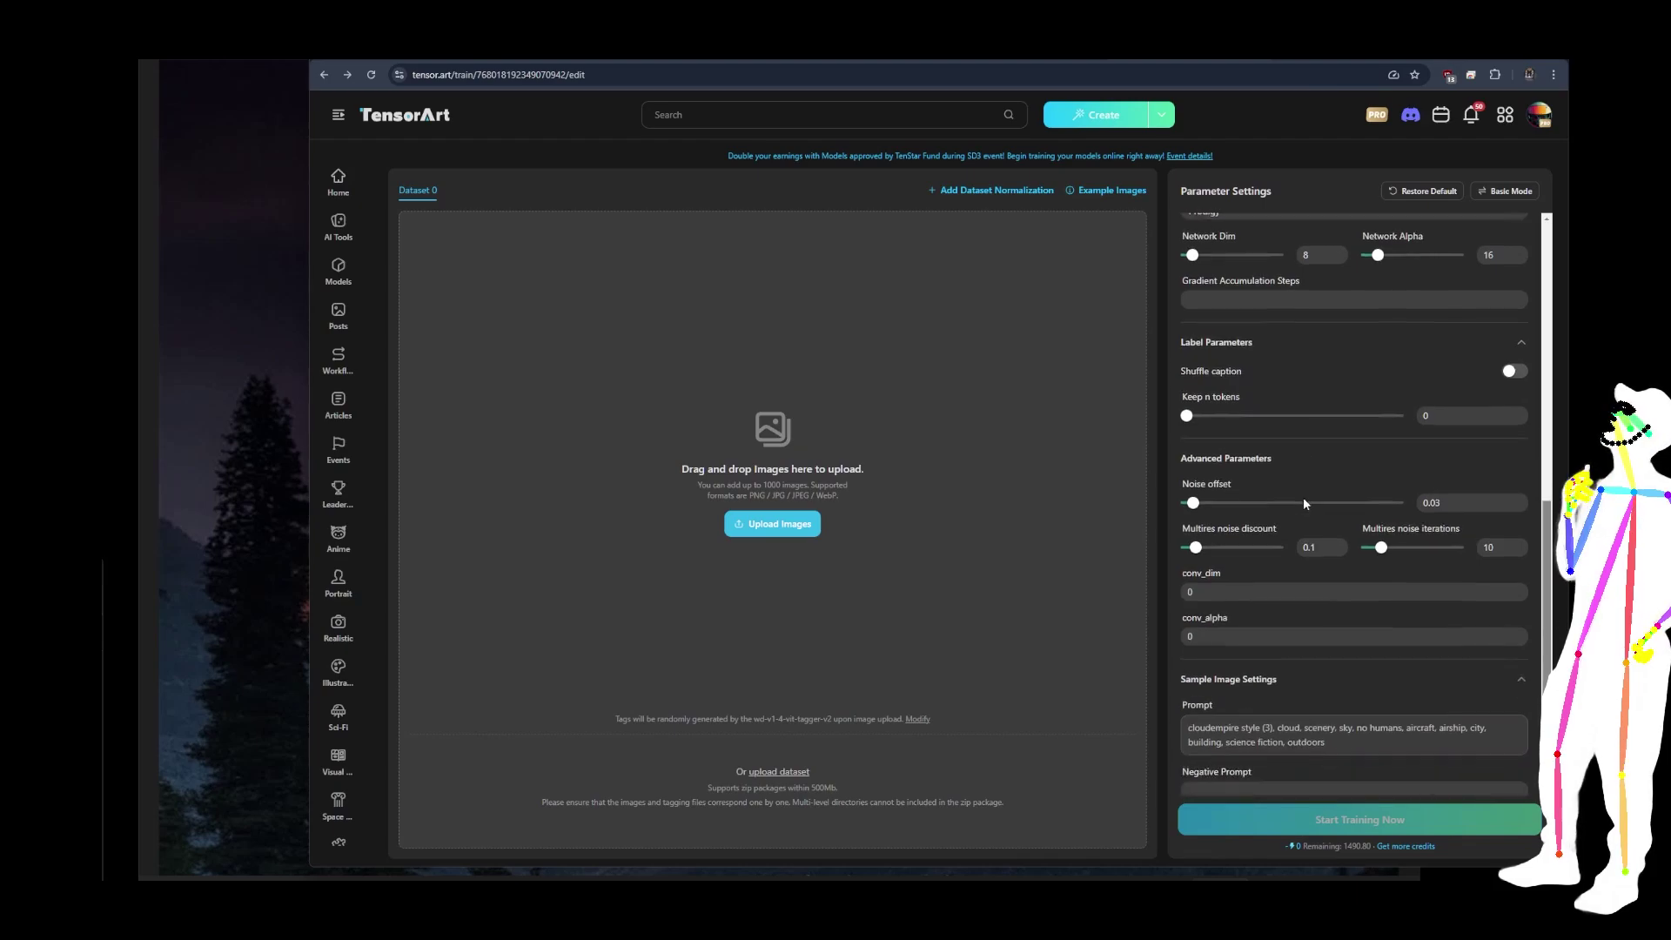
pyautogui.scroll(-2, 1305, 503)
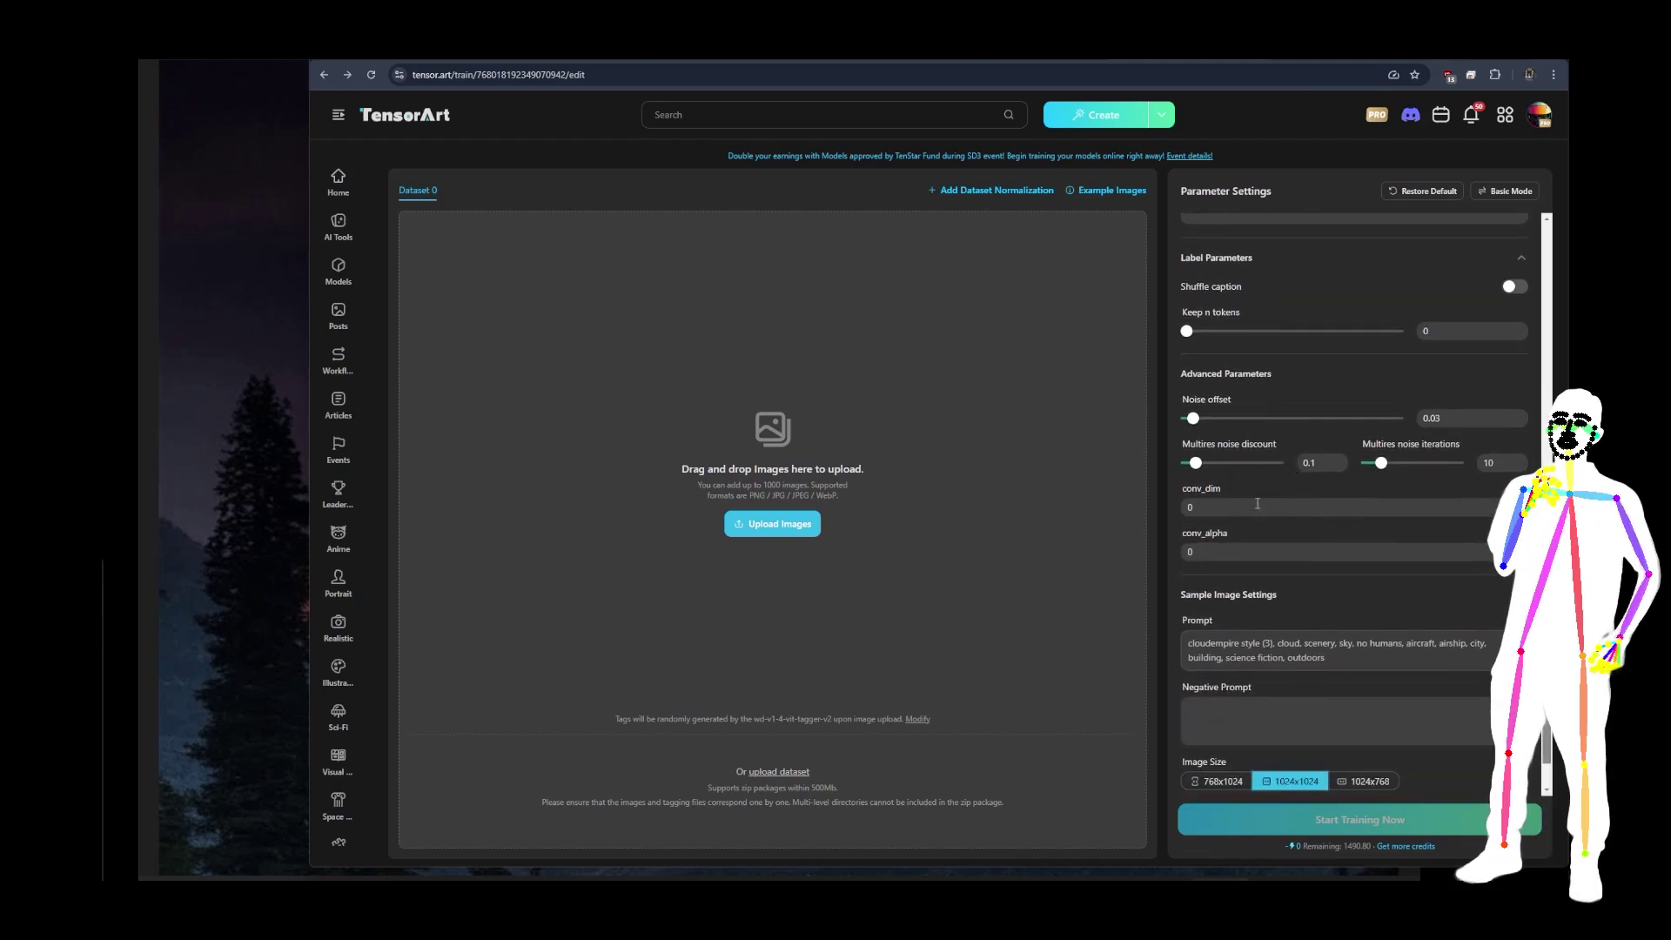
pyautogui.click(1227, 531)
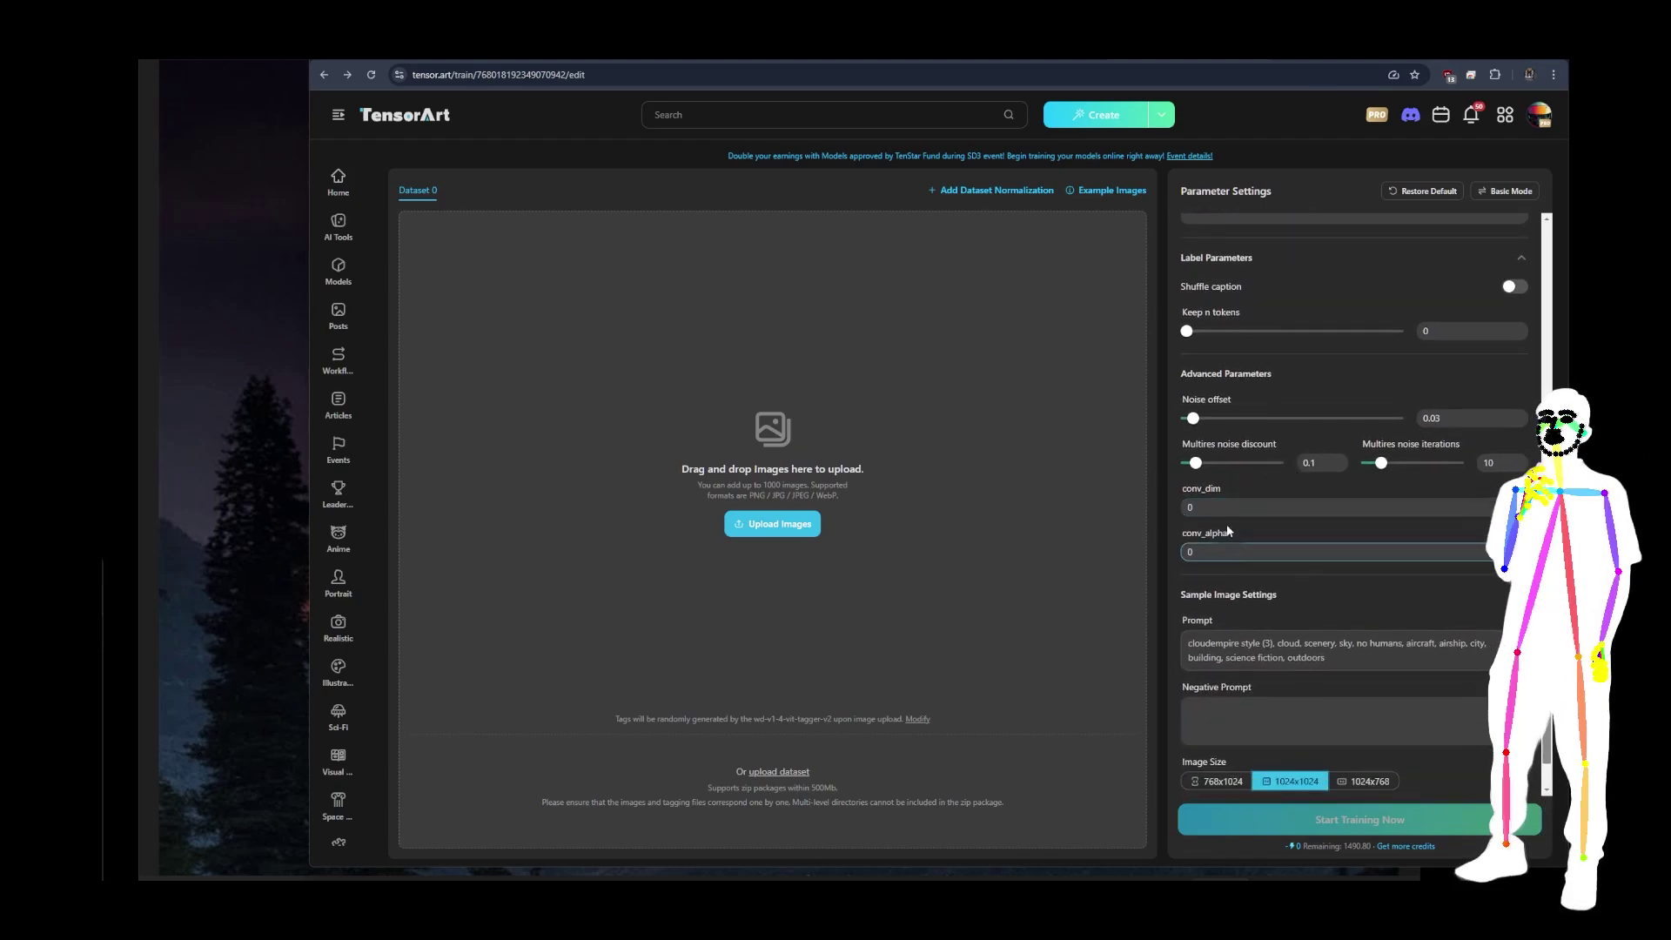
# Review the sample image settings of the LoRA training, including the cloudempire prompt, negative prompt and image size.
pyautogui.scroll(-1, 1251, 525)
pyautogui.click(1347, 591)
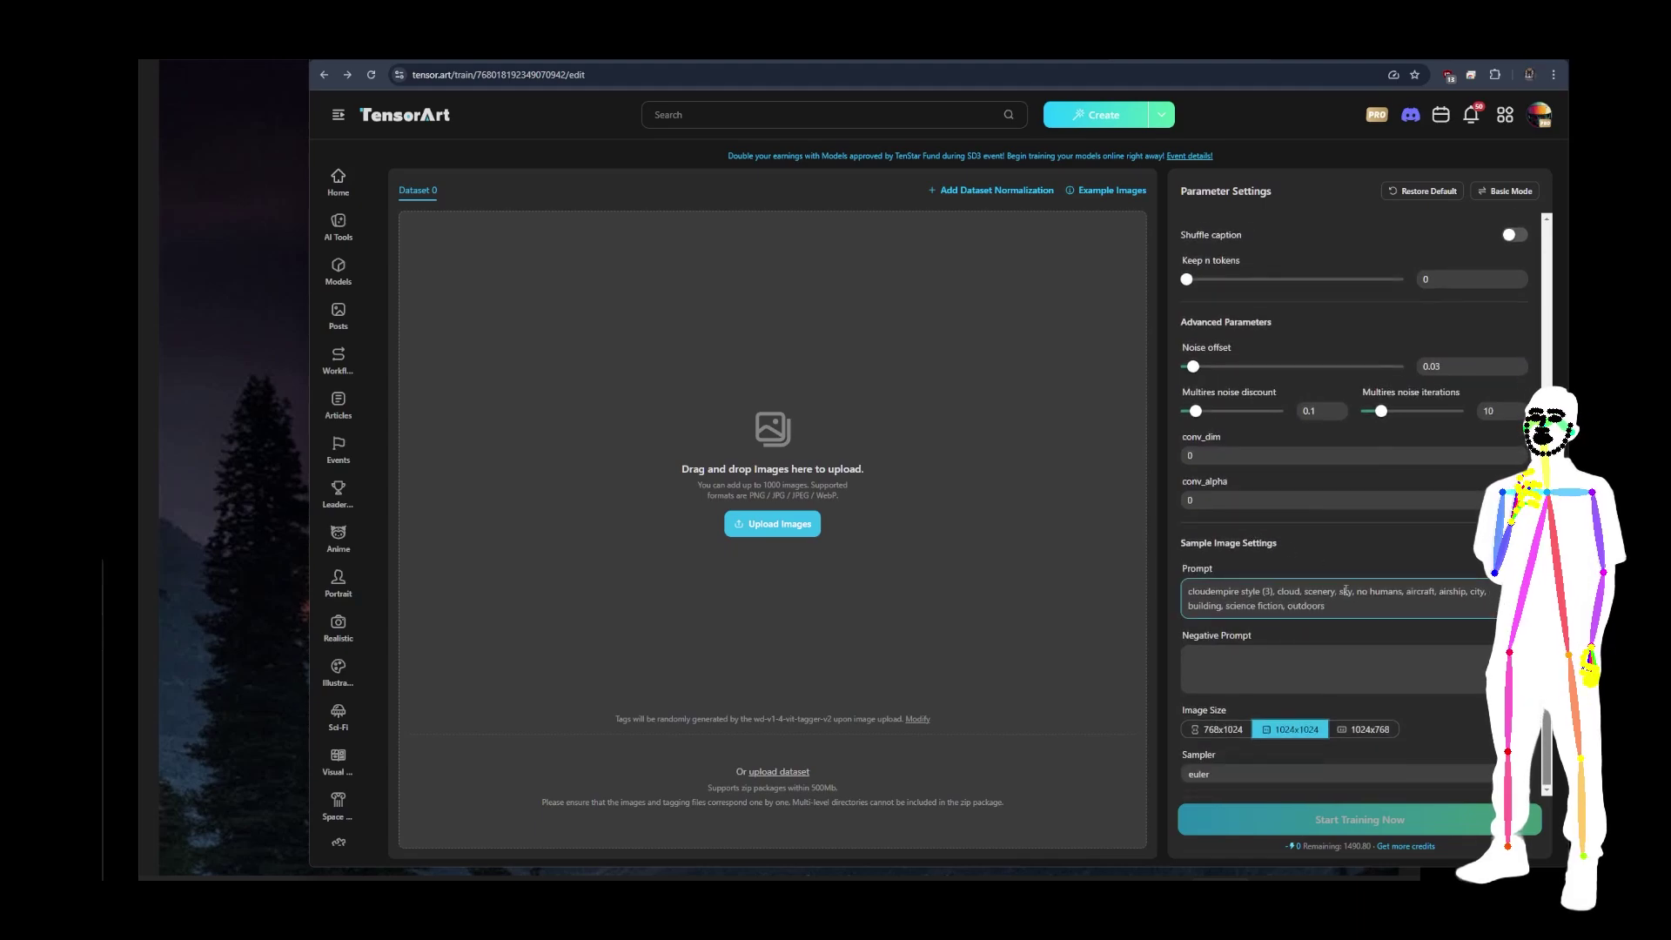
pyautogui.hotkey('ctrl', 'a')
pyautogui.click(1277, 740)
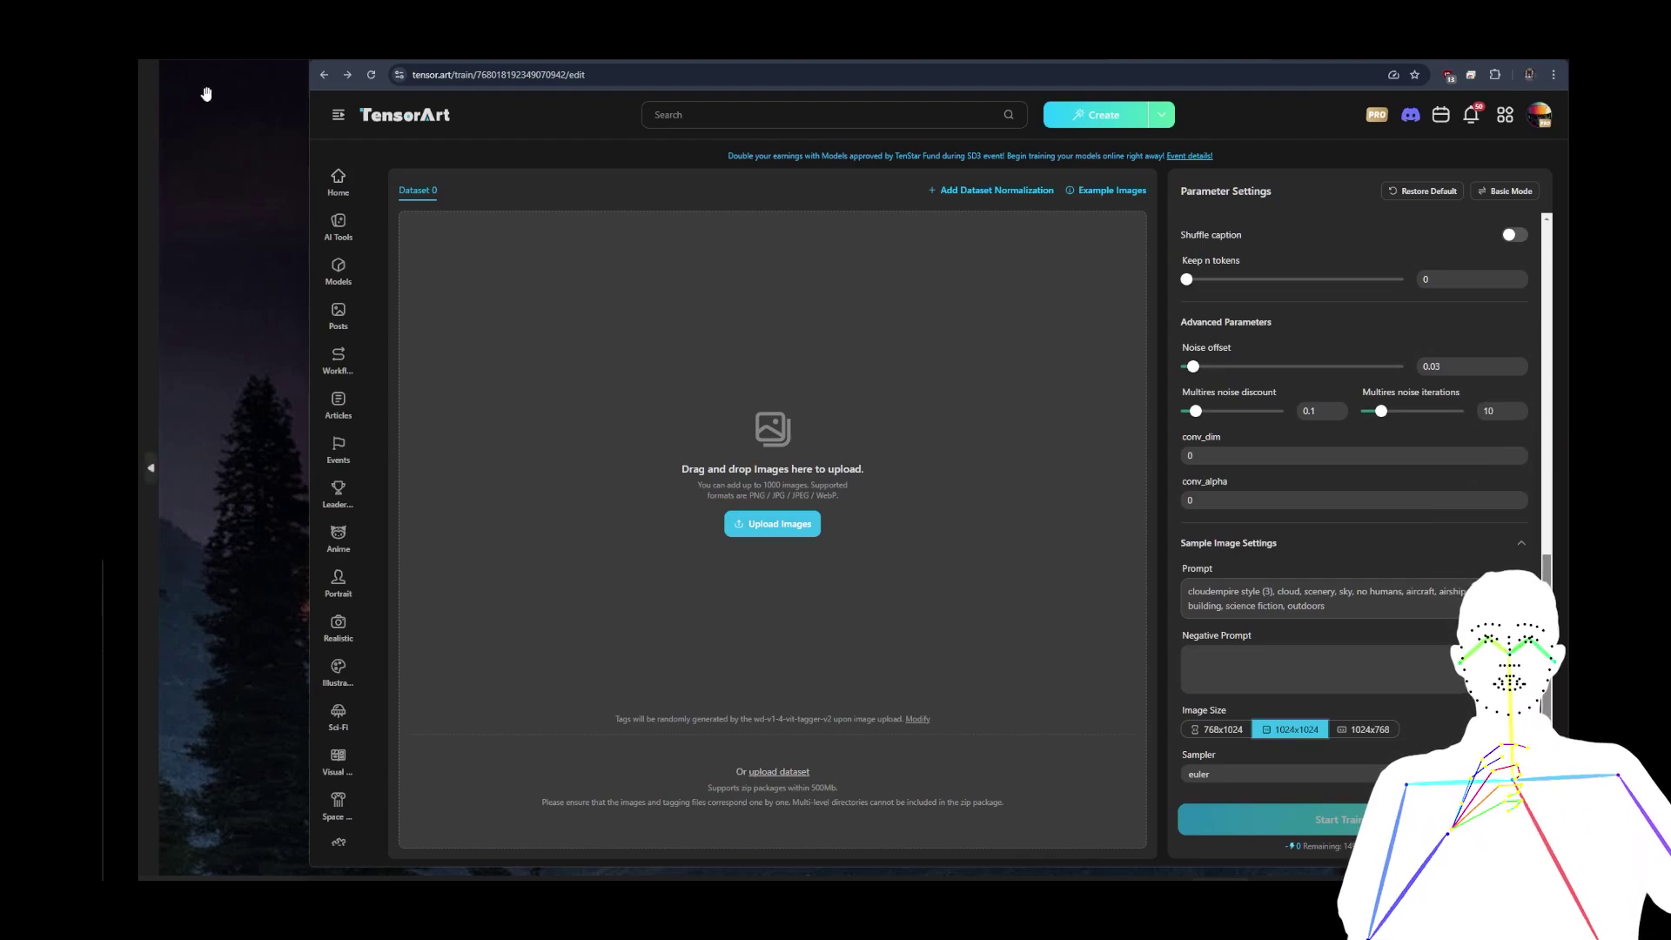
# Bring up the Flux creators event poster and read its theme, duration, and the overall and per-channel leaderboard rewards.
pyautogui.click(136, 376)
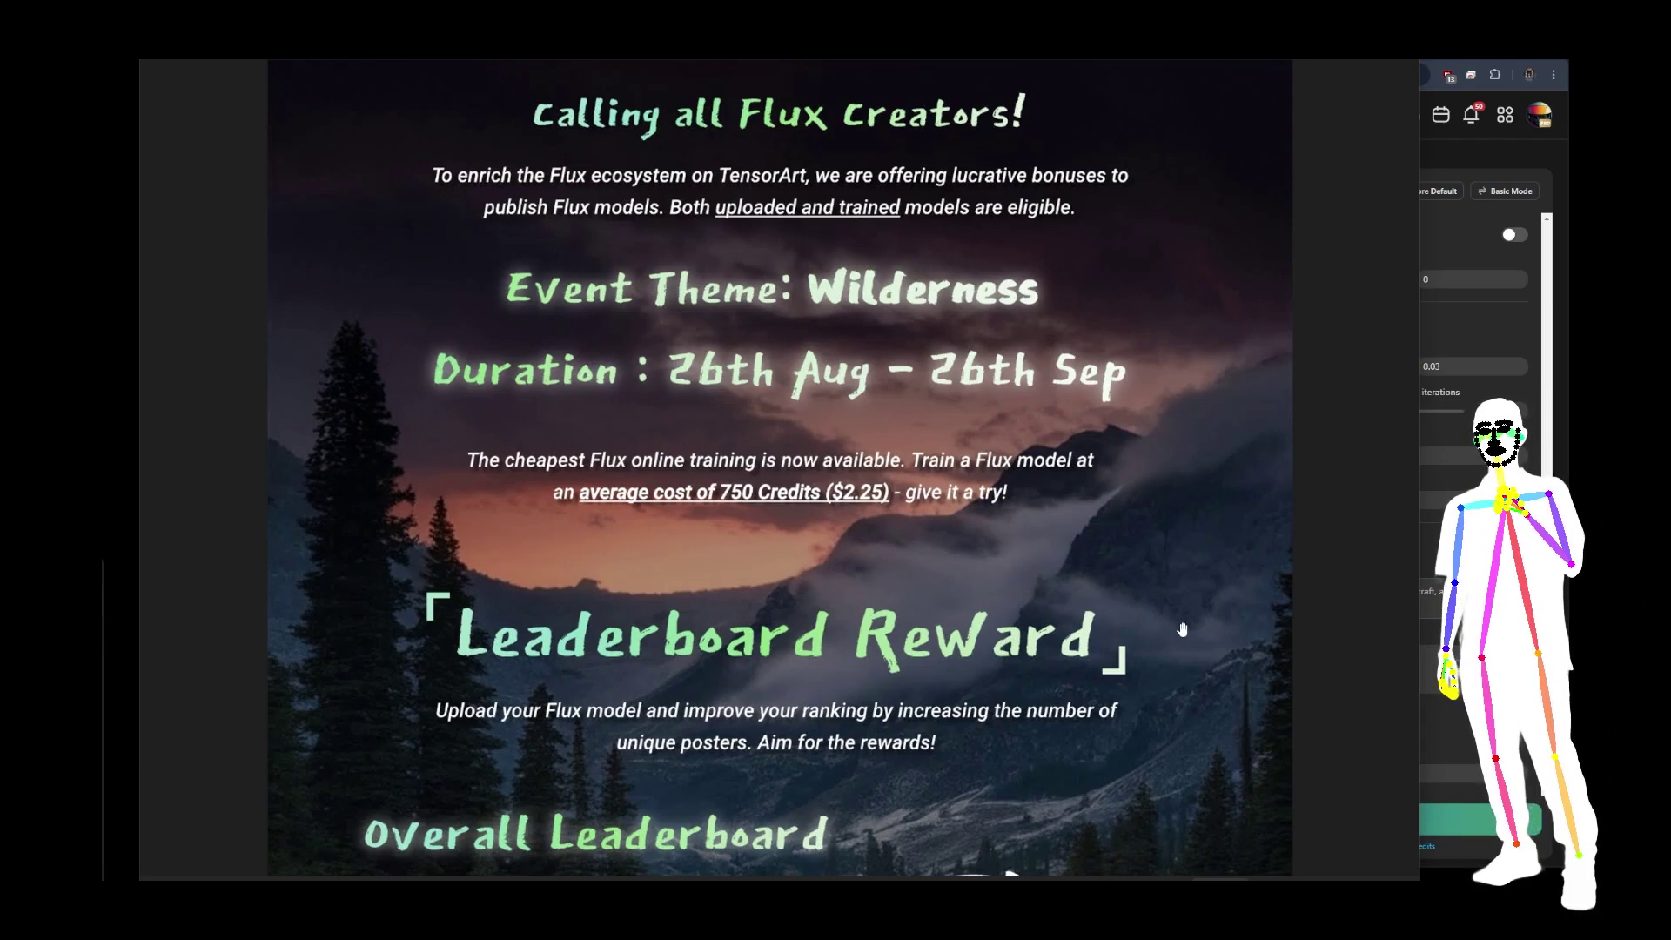
pyautogui.moveTo(1181, 628); pyautogui.dragTo(1198, 120)
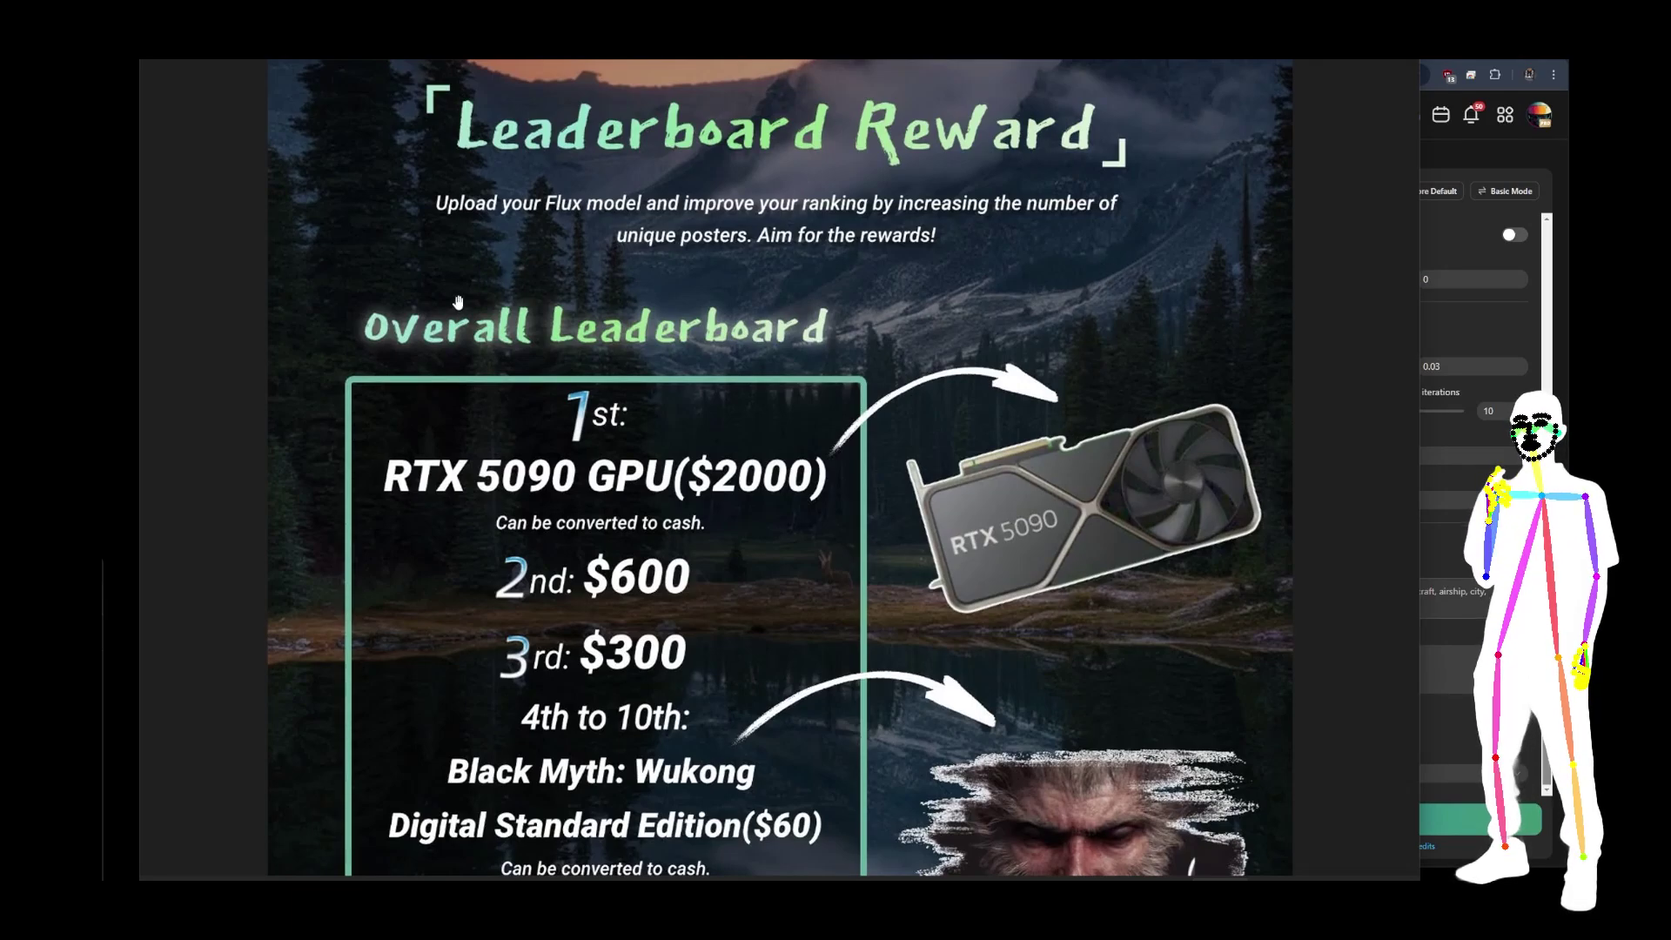
pyautogui.moveTo(1079, 661); pyautogui.dragTo(1085, 449)
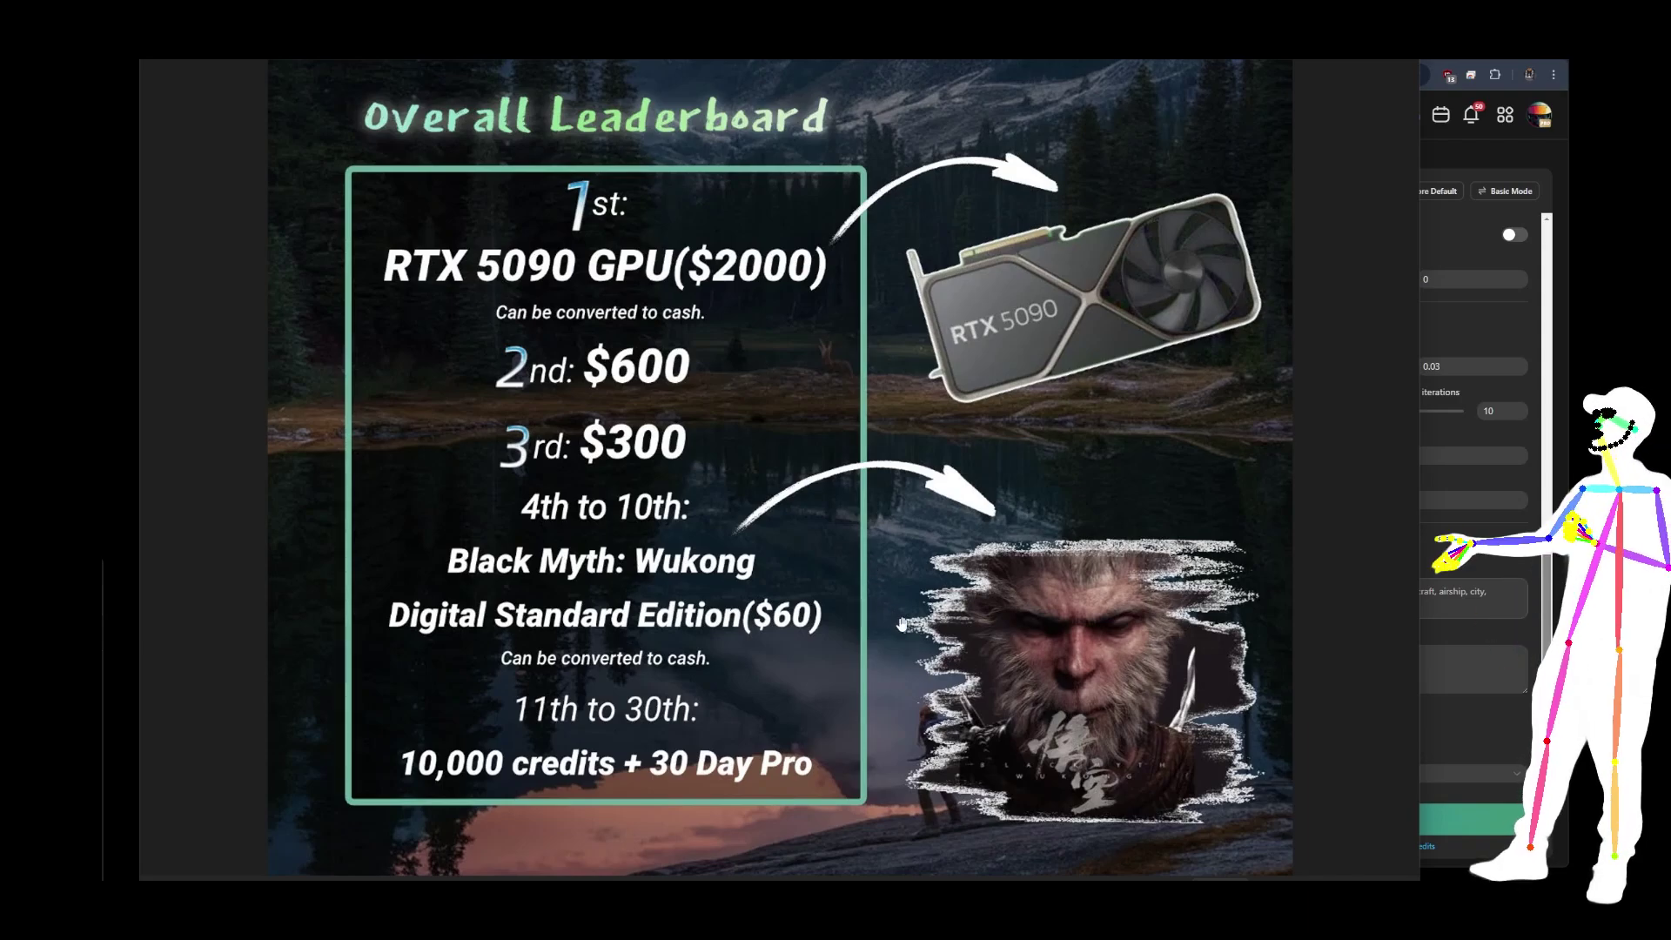
pyautogui.scroll(-3, 899, 633)
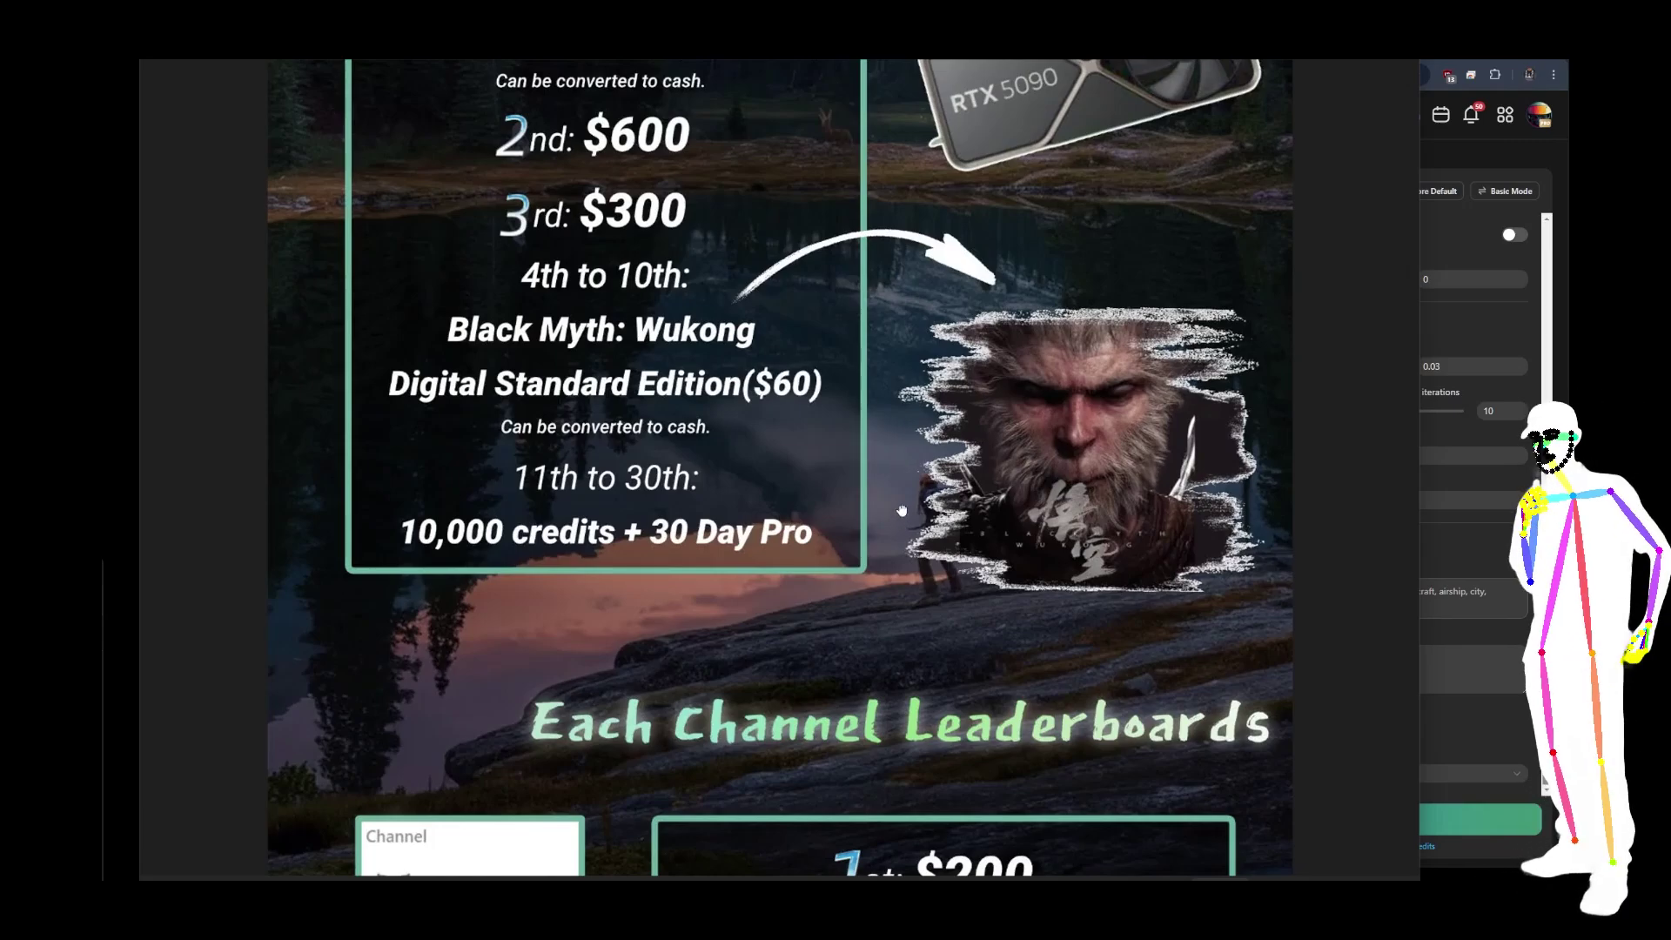
pyautogui.scroll(-2, 901, 510)
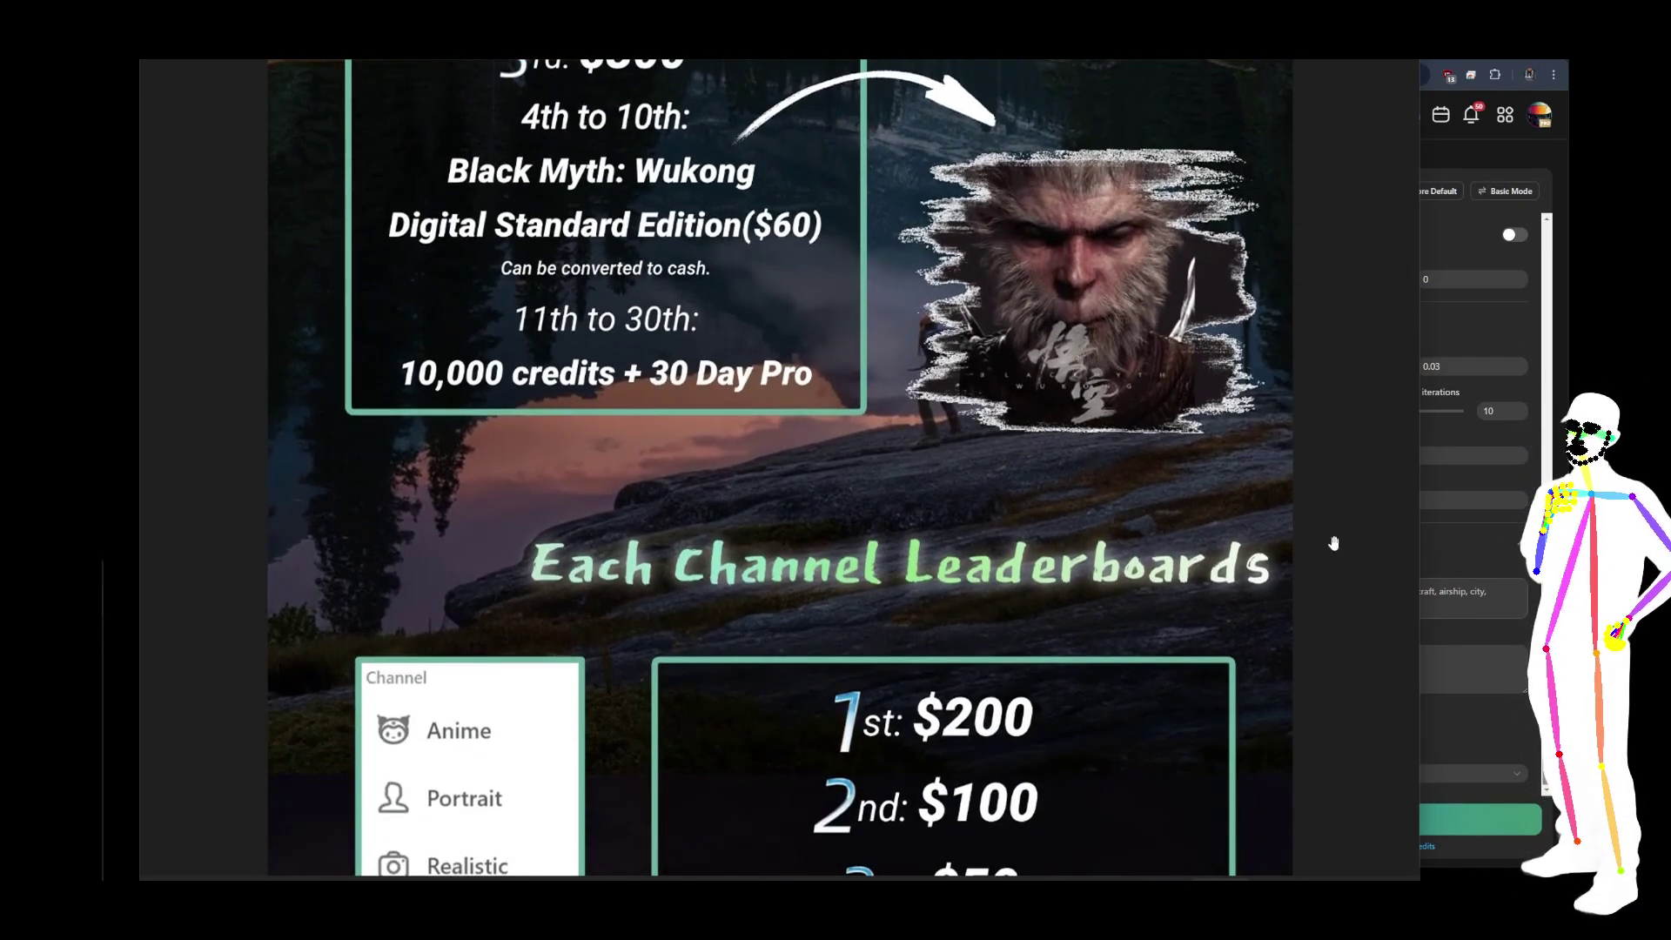
pyautogui.moveTo(314, 557); pyautogui.dragTo(325, 119)
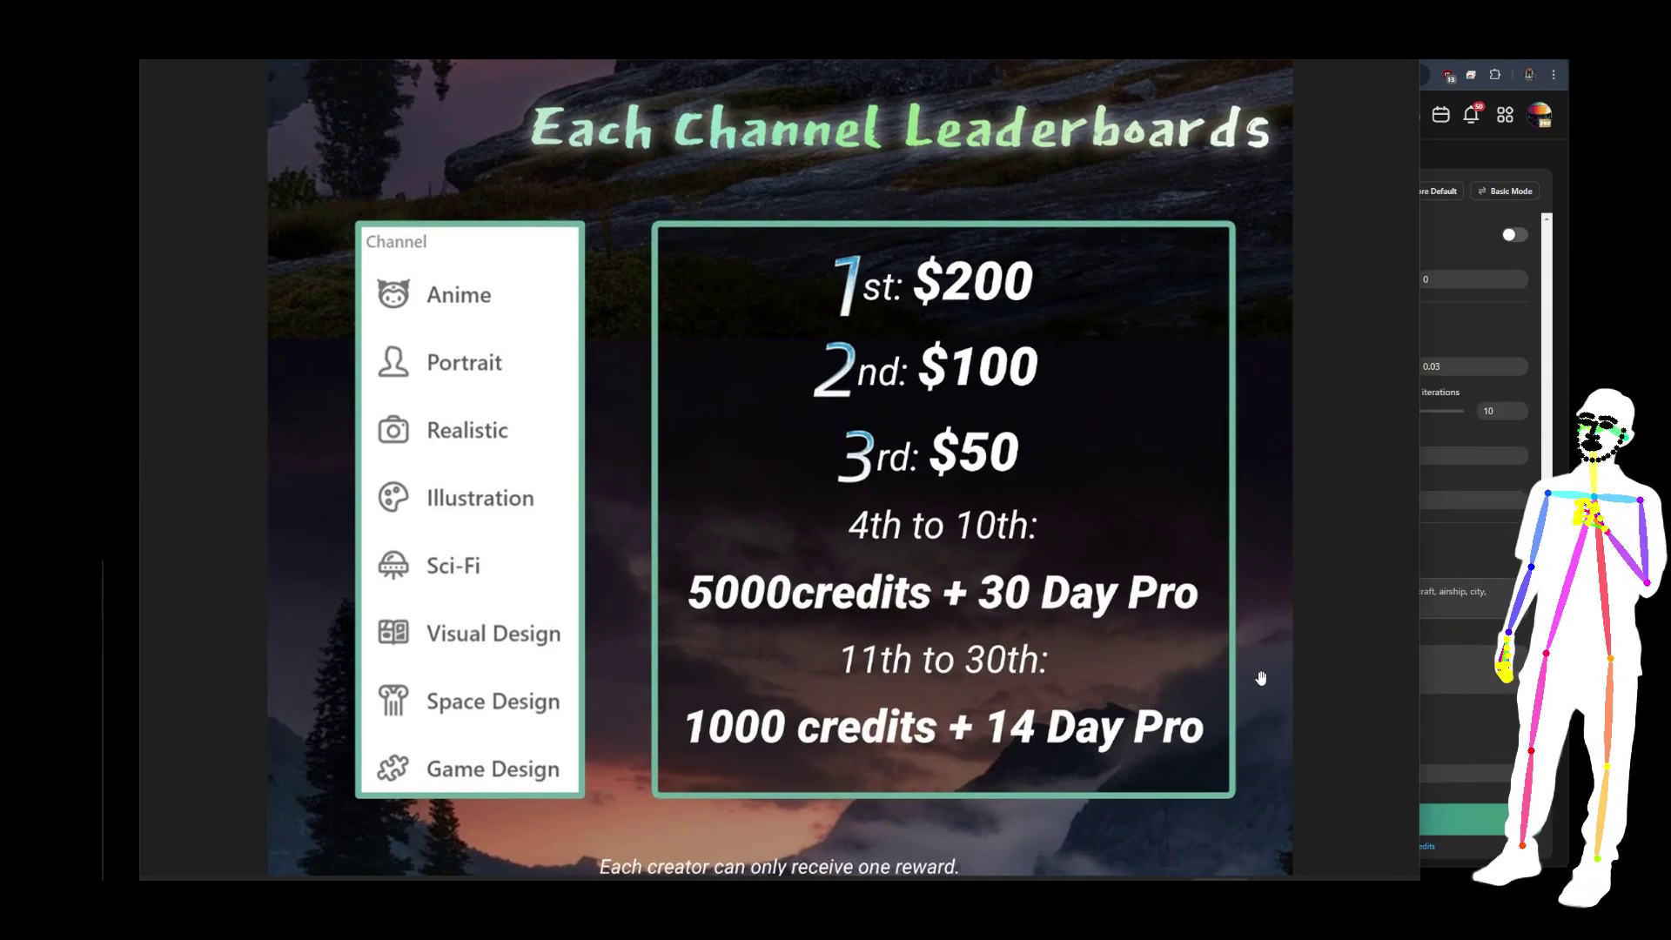
pyautogui.scroll(-1, 1261, 652)
pyautogui.scroll(-5, 1263, 627)
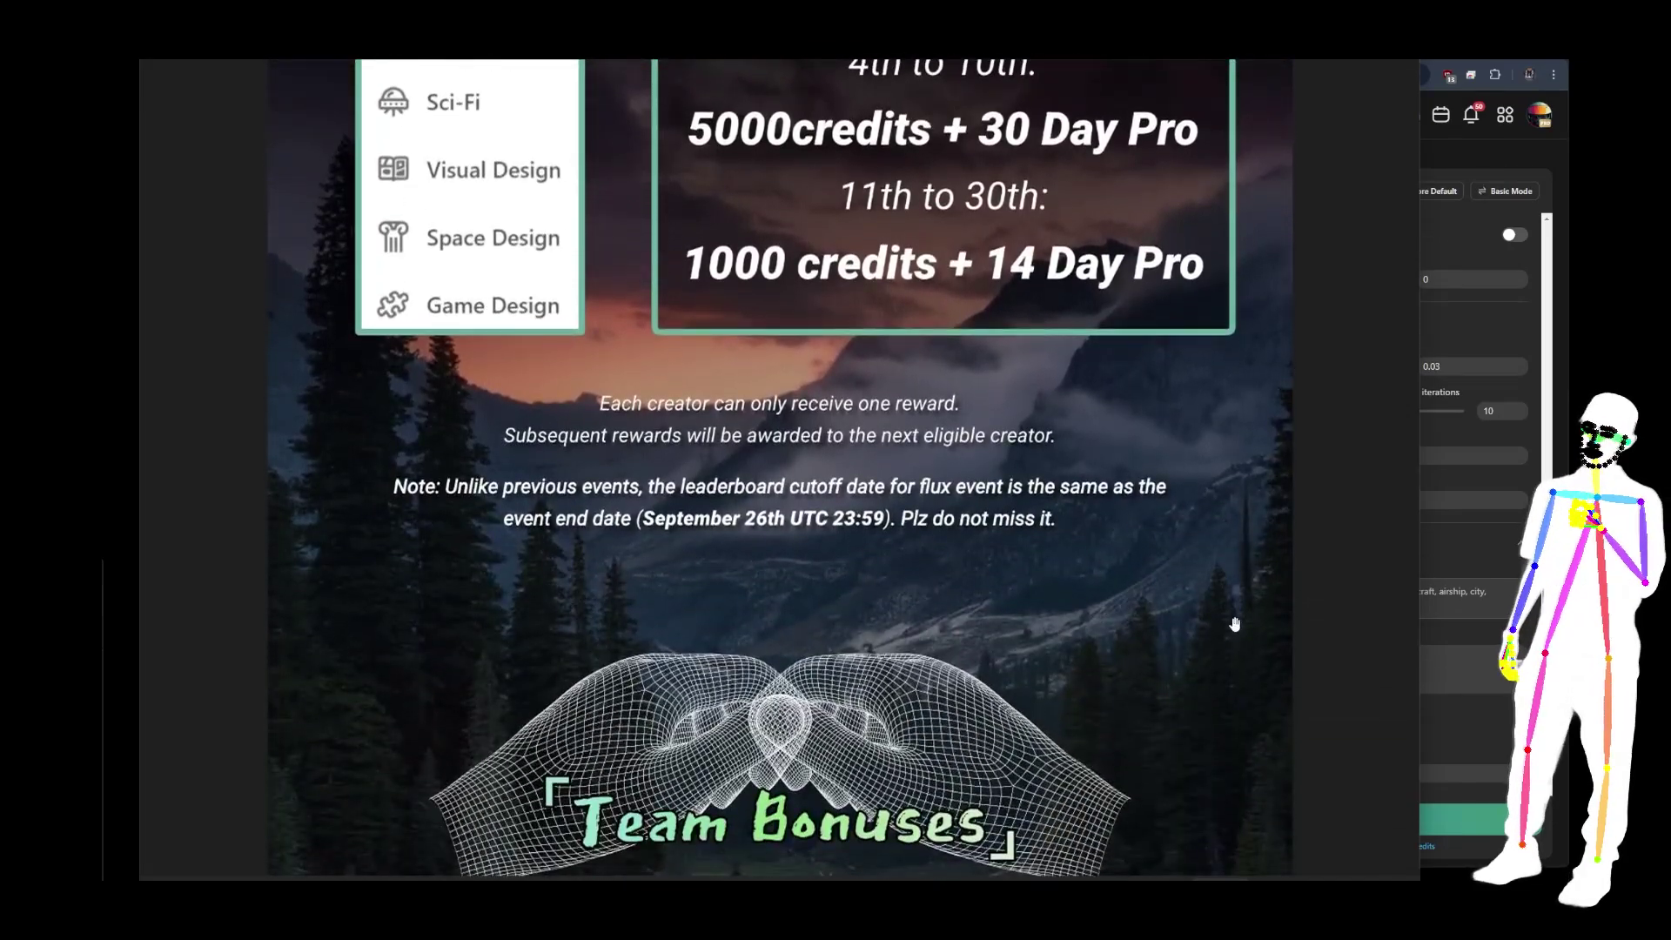
# Read the poster's team bonuses section, including the invitation rules for new and existing TA users.
pyautogui.moveTo(1228, 607); pyautogui.dragTo(1241, 204)
pyautogui.scroll(-1, 1236, 261)
pyautogui.scroll(-1, 1235, 477)
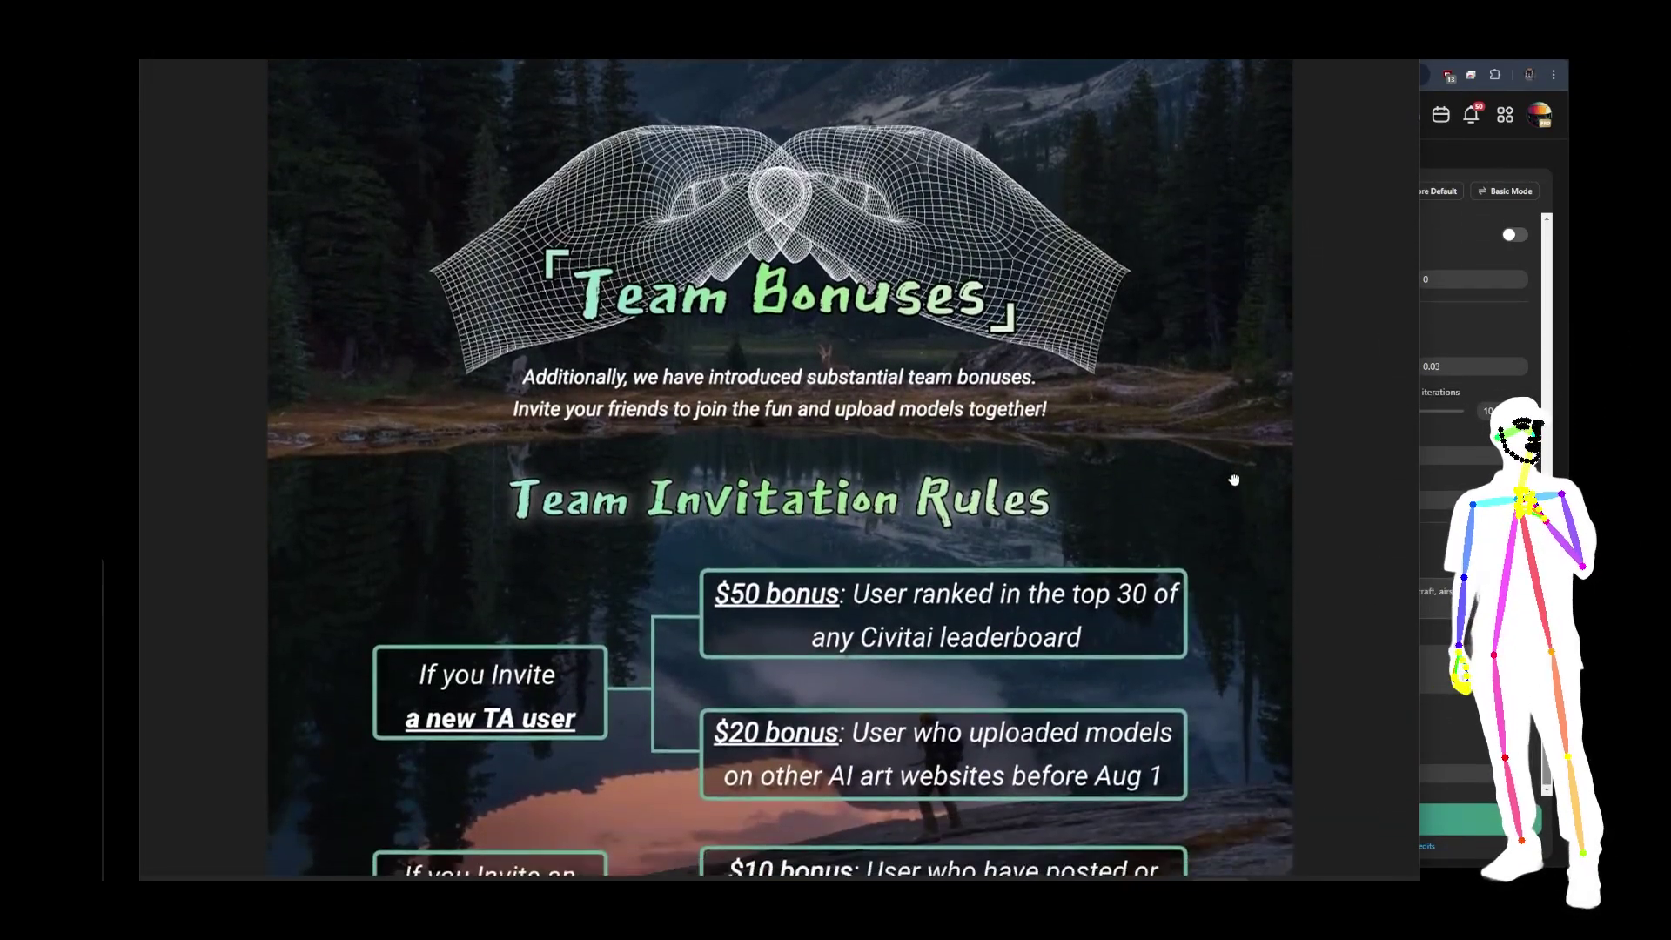
pyautogui.moveTo(1234, 478); pyautogui.dragTo(1186, 795)
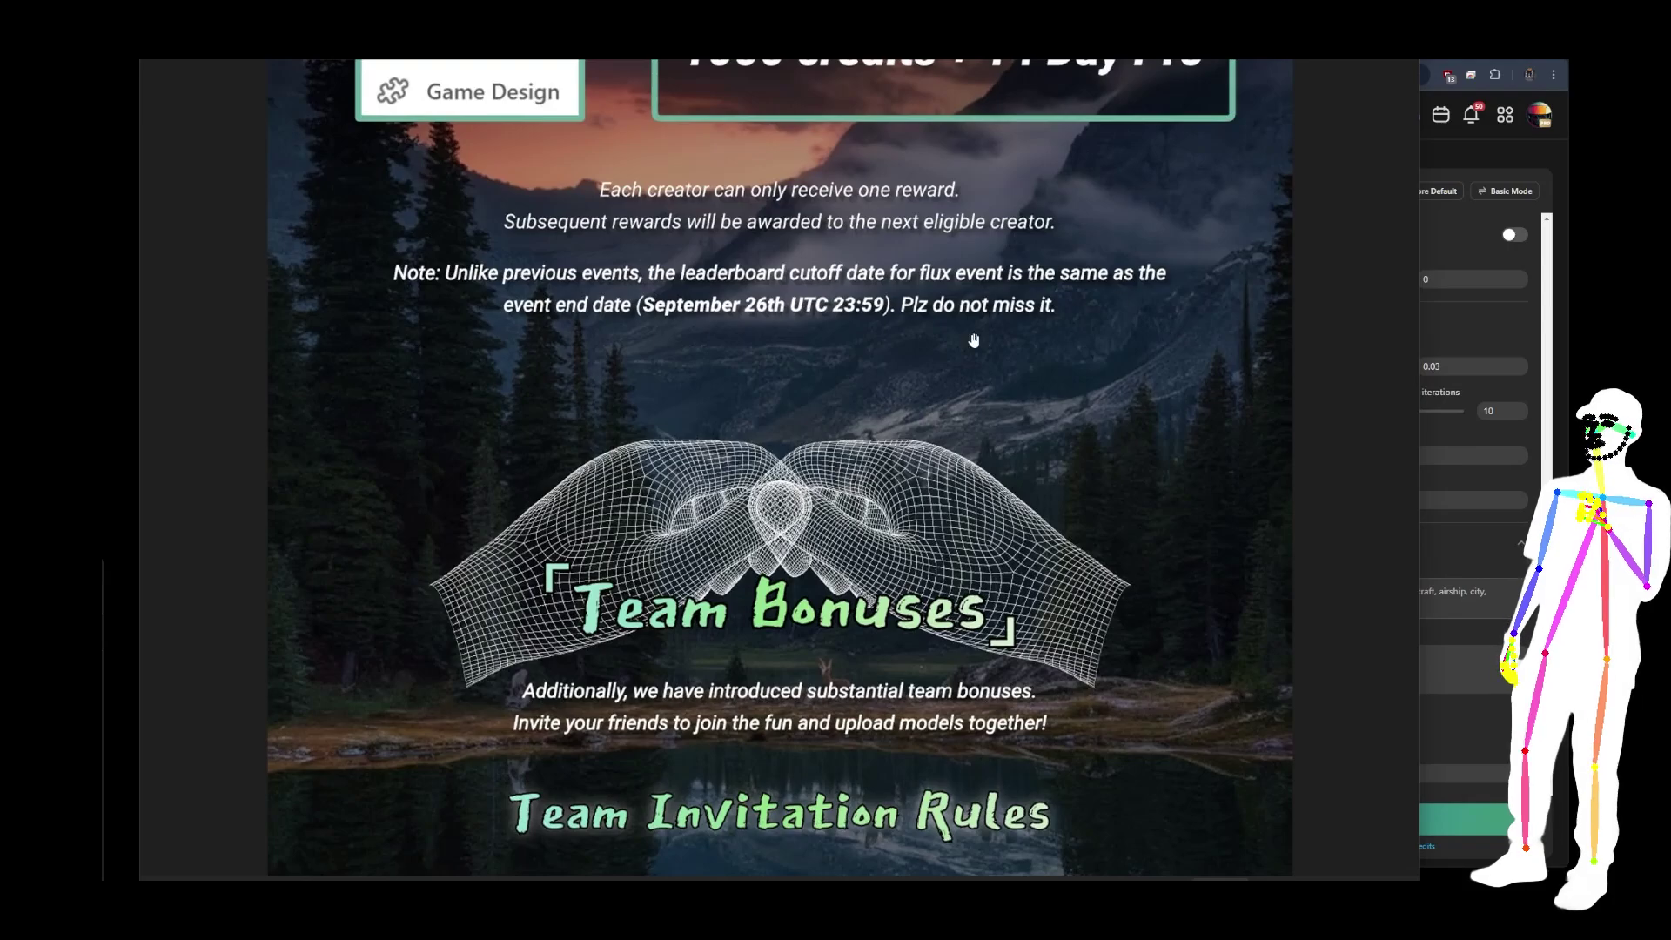
pyautogui.moveTo(1191, 585); pyautogui.dragTo(1212, 227)
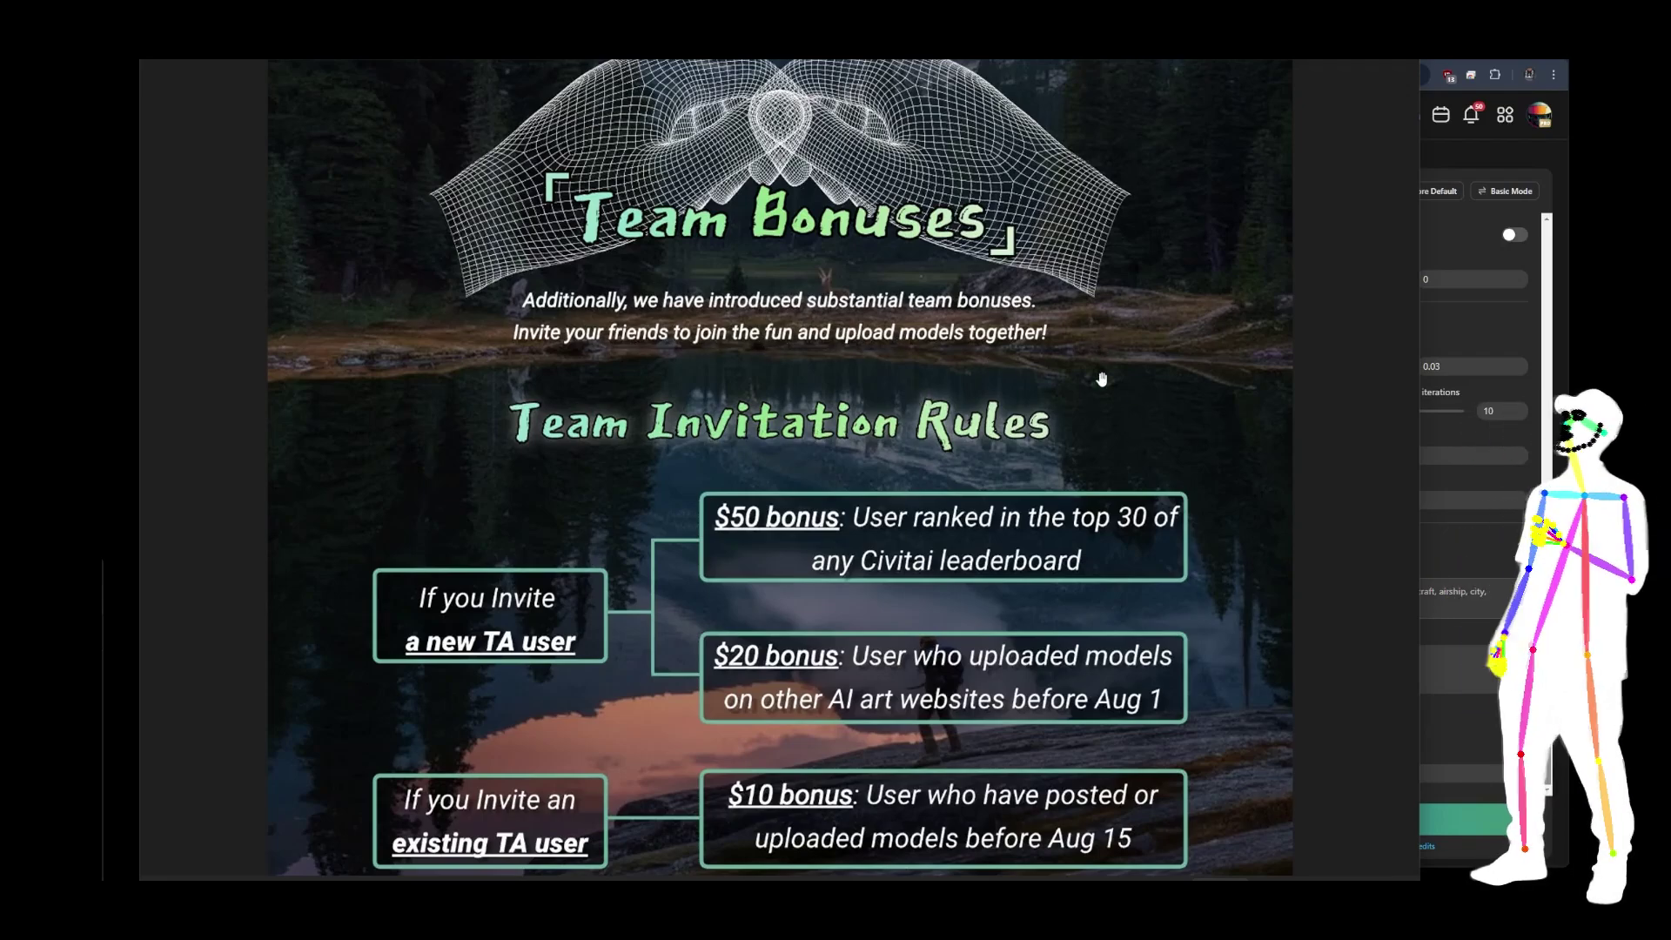
pyautogui.scroll(-3, 1124, 396)
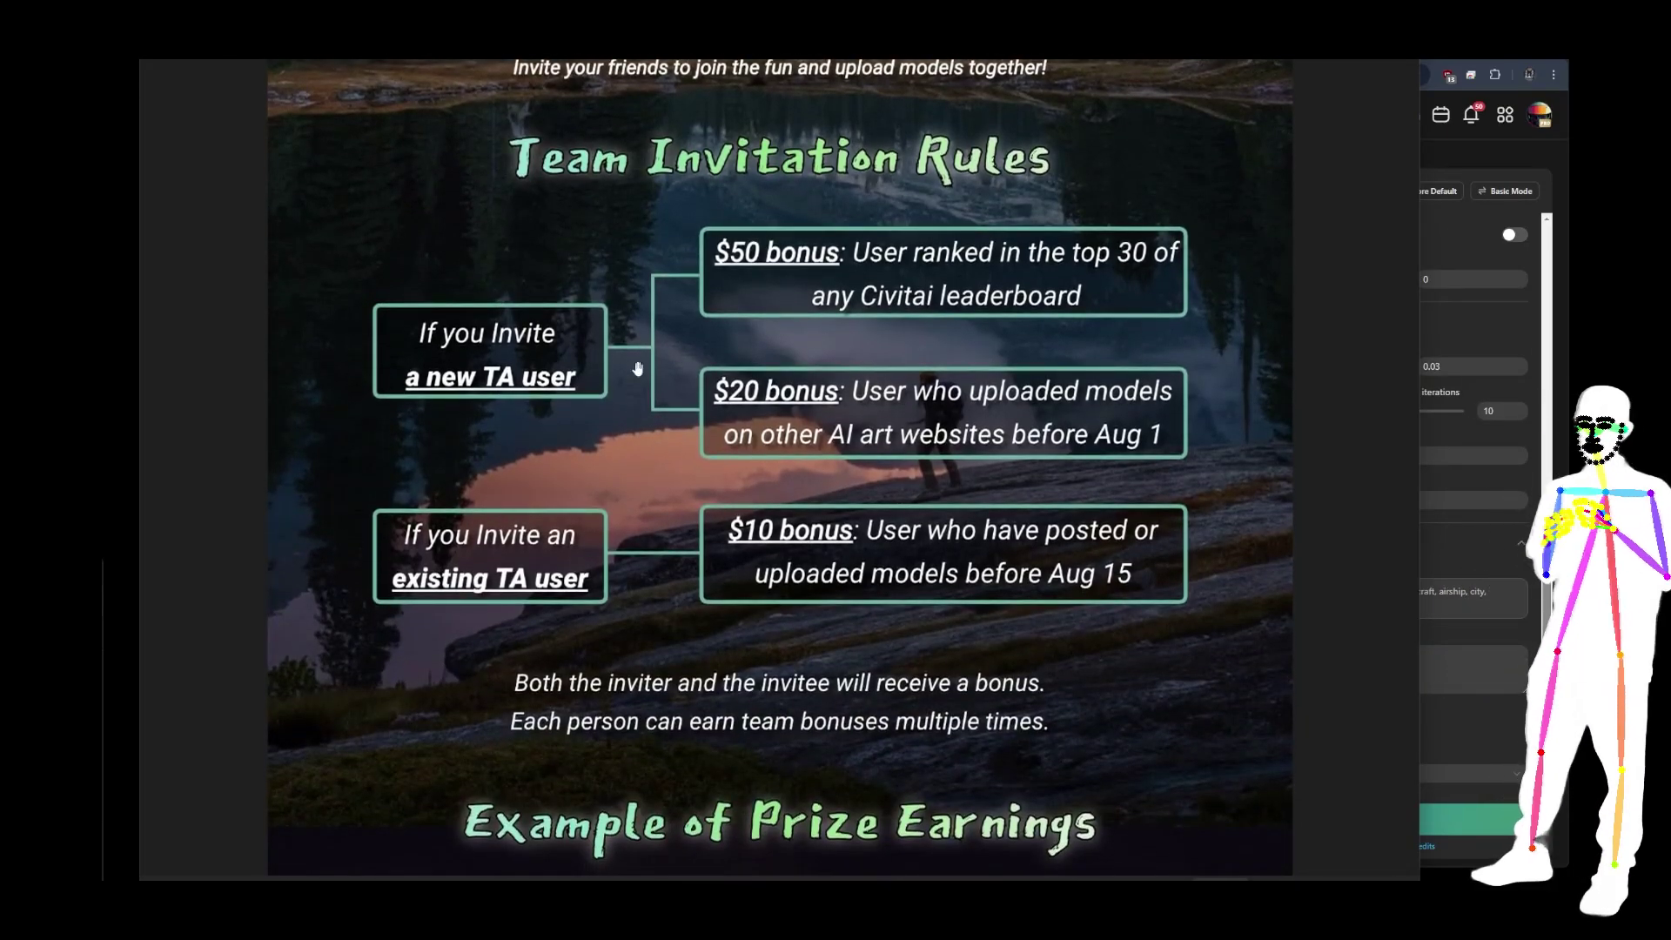